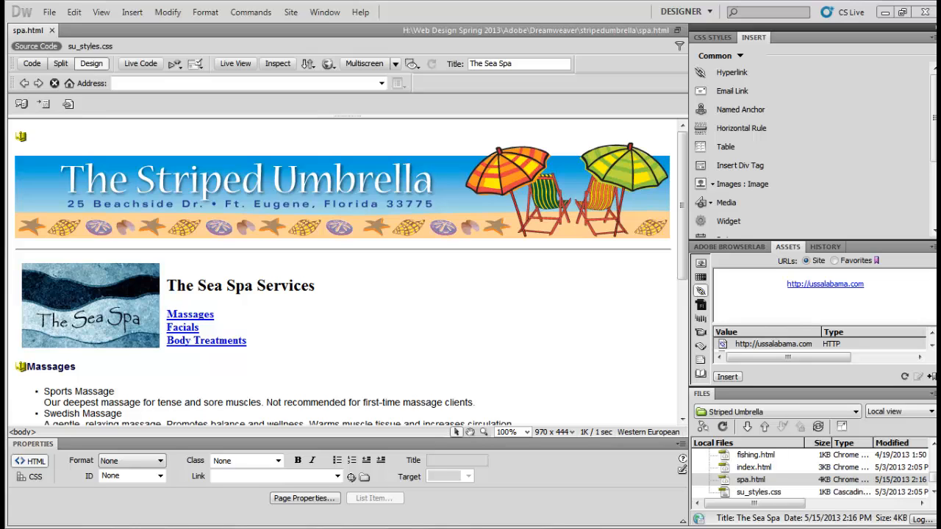
# - Look through the spa page from the banner and services list down to the questions section and back up
pyautogui.click(365, 259)
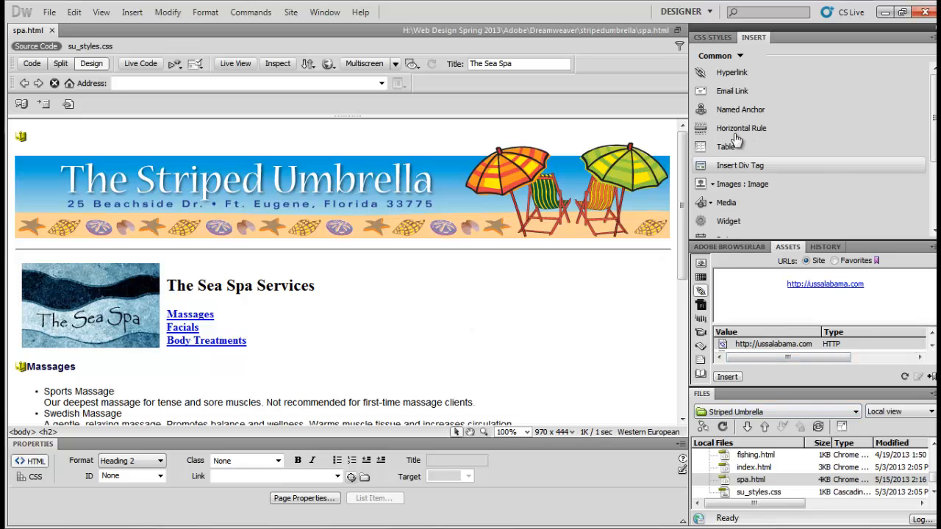
pyautogui.scroll(-5, 368, 331)
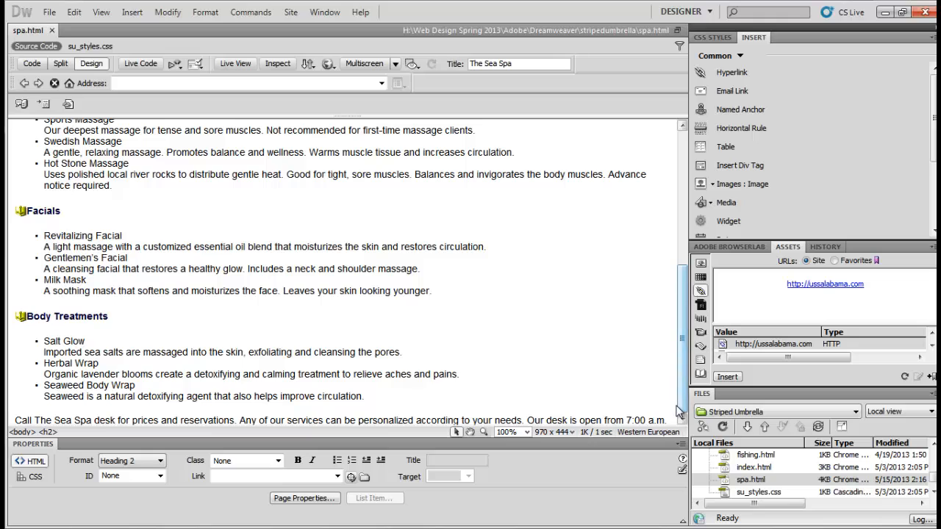
pyautogui.click(178, 386)
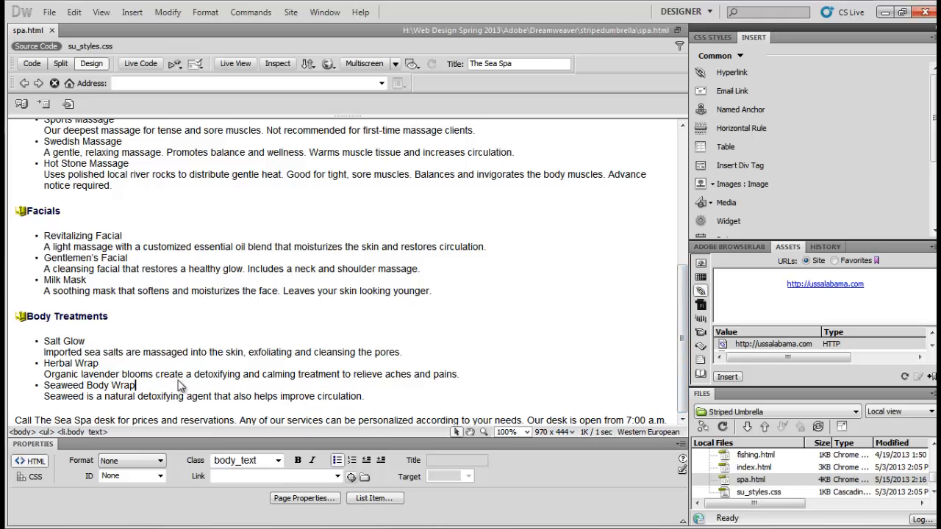
pyautogui.click(669, 422)
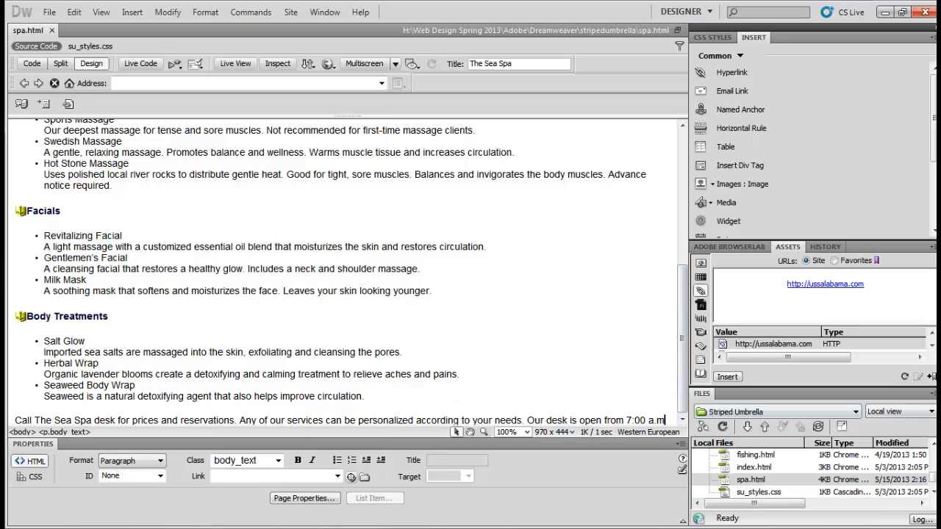
pyautogui.press('Return')
pyautogui.press('BackSpace')
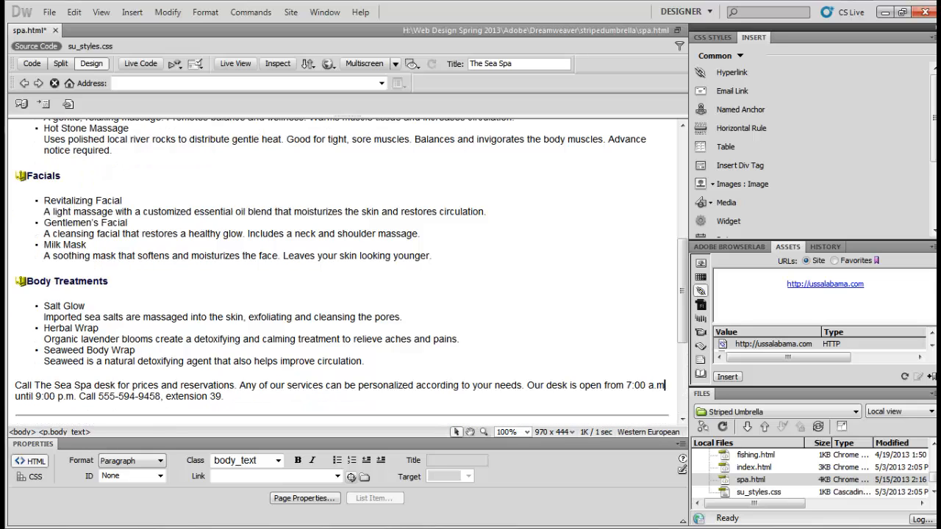
pyautogui.press('Down')
pyautogui.press('Down')
pyautogui.press('Down')
pyautogui.press('Down')
pyautogui.press('Down')
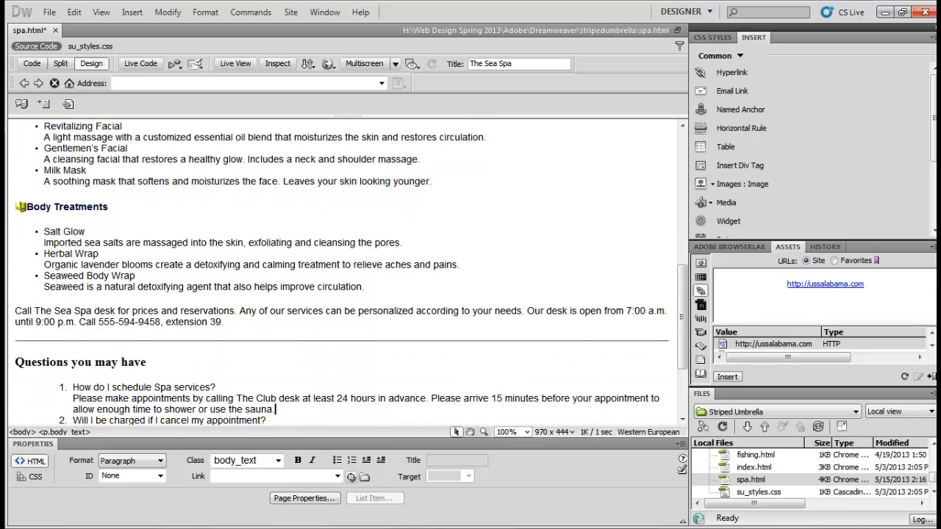
pyautogui.press('Down')
pyautogui.press('Down')
pyautogui.press('Down')
pyautogui.press('Down')
pyautogui.press('Down')
pyautogui.press('Down')
pyautogui.press('Down')
pyautogui.press('Down')
pyautogui.press('Down')
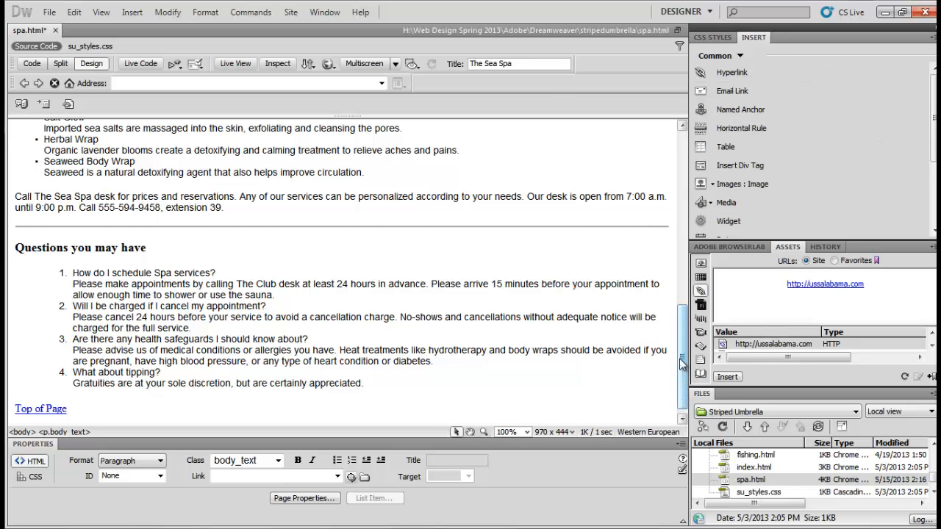
pyautogui.moveTo(681, 364); pyautogui.dragTo(681, 180)
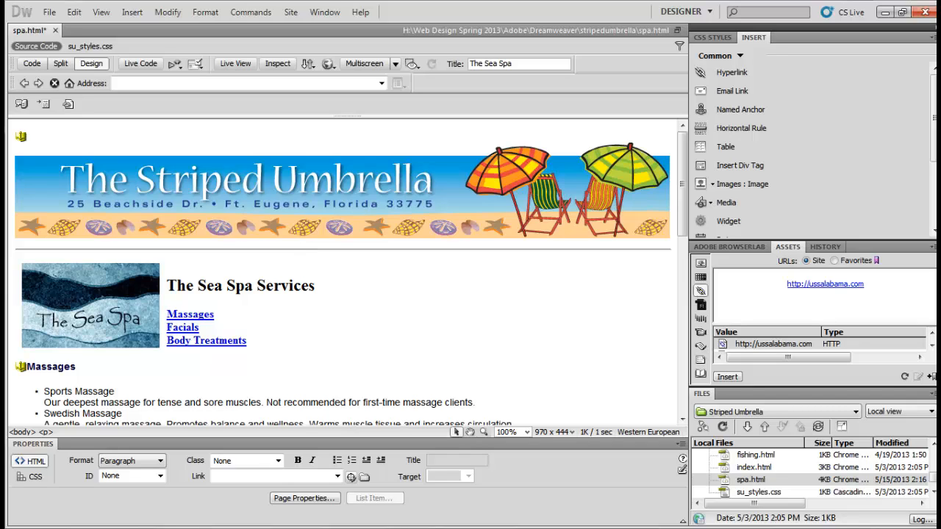
# - Add a new line directly after the Striped Umbrella banner image, above the horizontal rule
pyautogui.click(291, 198)
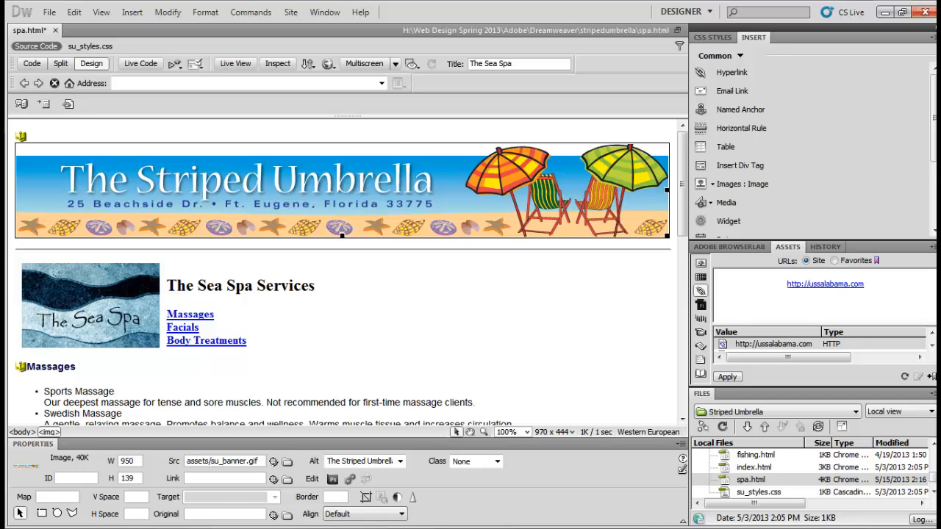
pyautogui.press('Right')
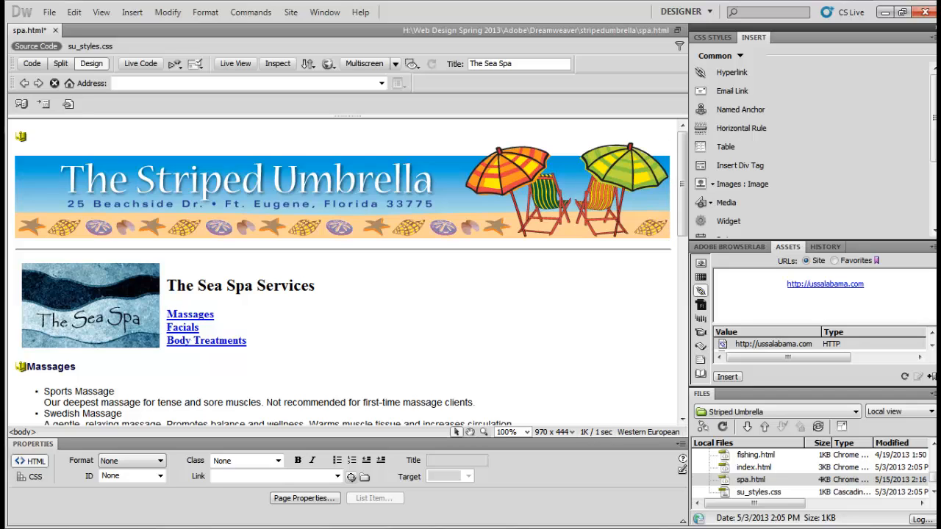
pyautogui.press('Return')
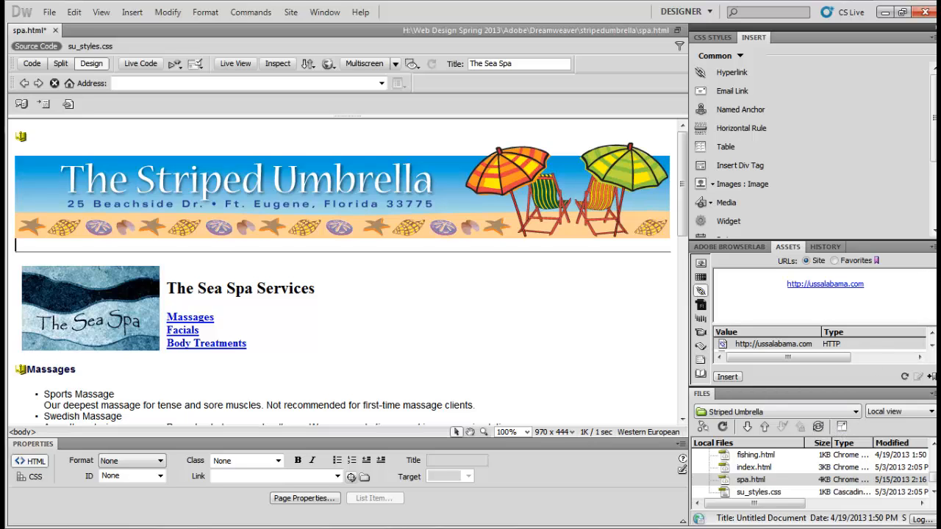
pyautogui.scroll(-1, 932, 148)
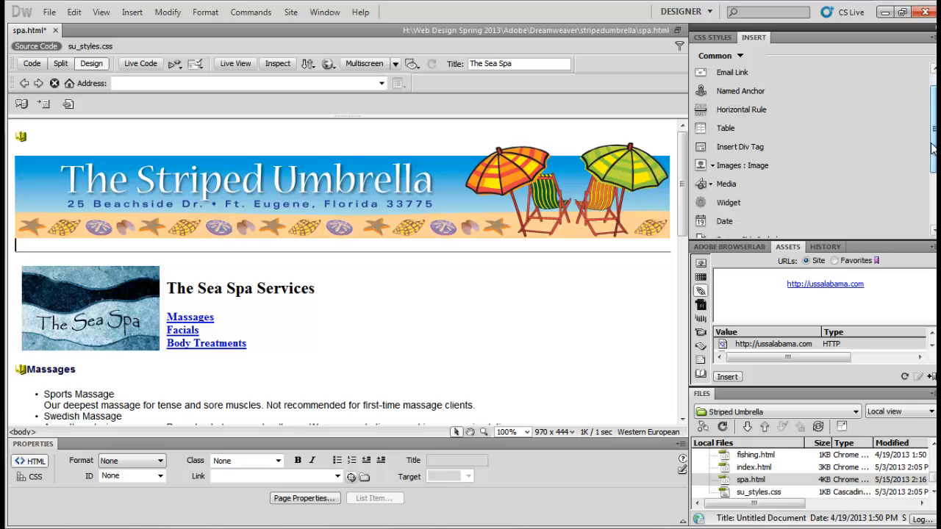
pyautogui.moveTo(931, 148); pyautogui.dragTo(934, 197)
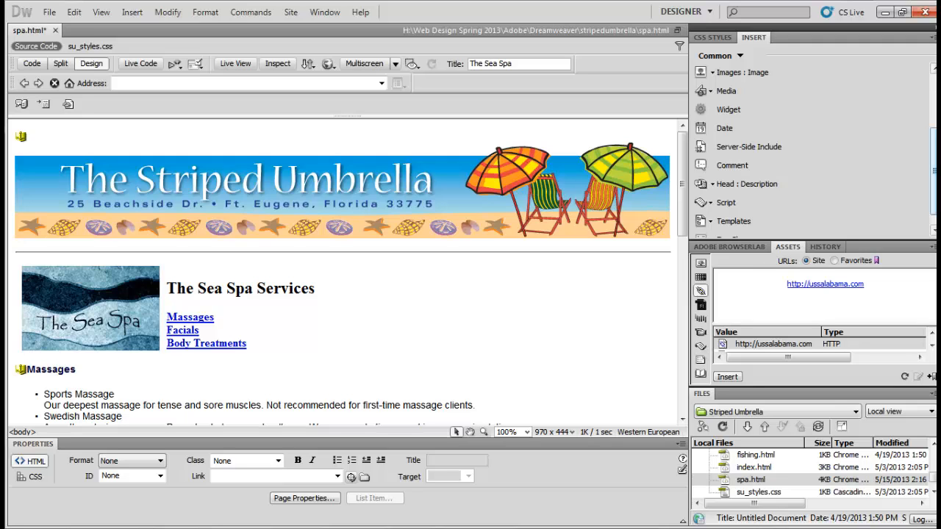
pyautogui.moveTo(934, 185); pyautogui.dragTo(934, 123)
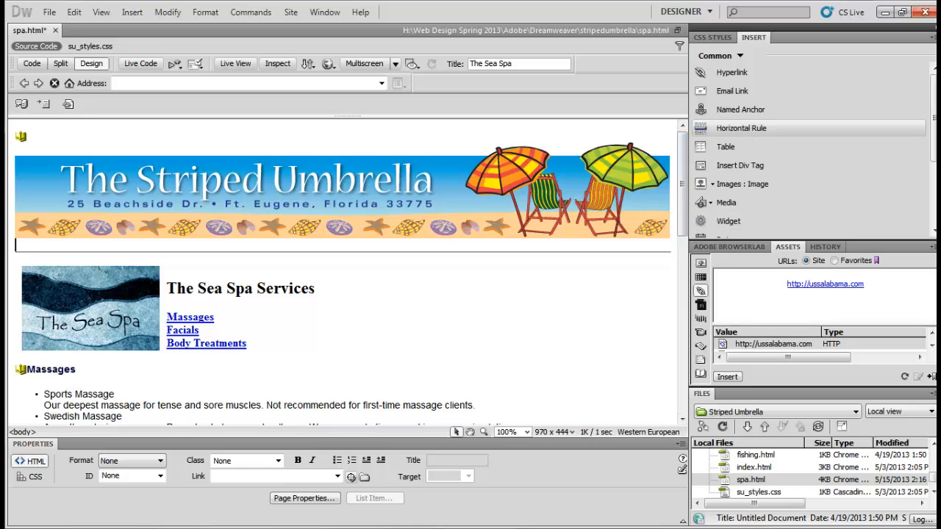
pyautogui.scroll(-1, 799, 128)
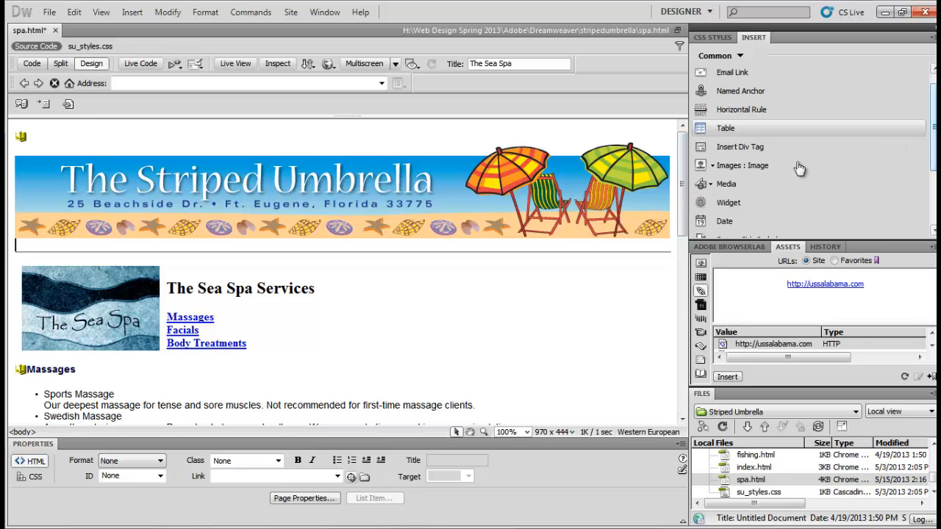
pyautogui.click(710, 187)
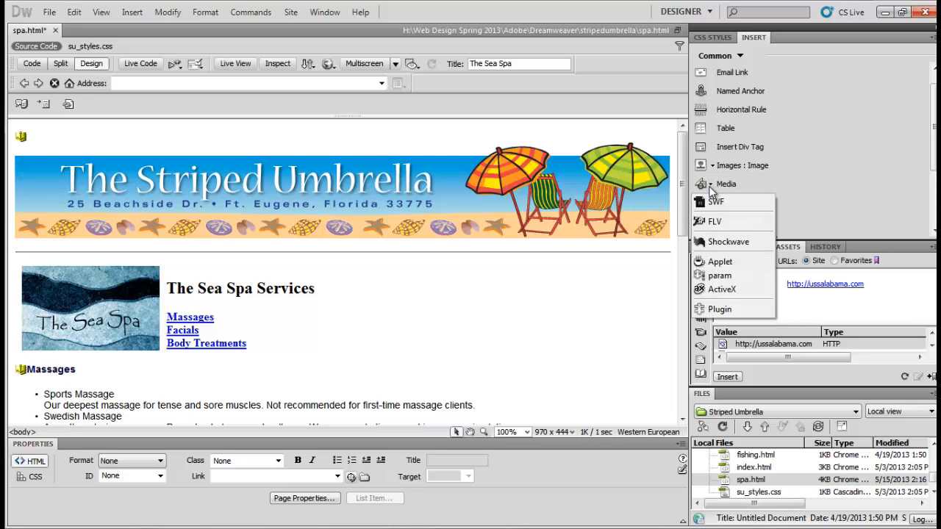
pyautogui.click(804, 181)
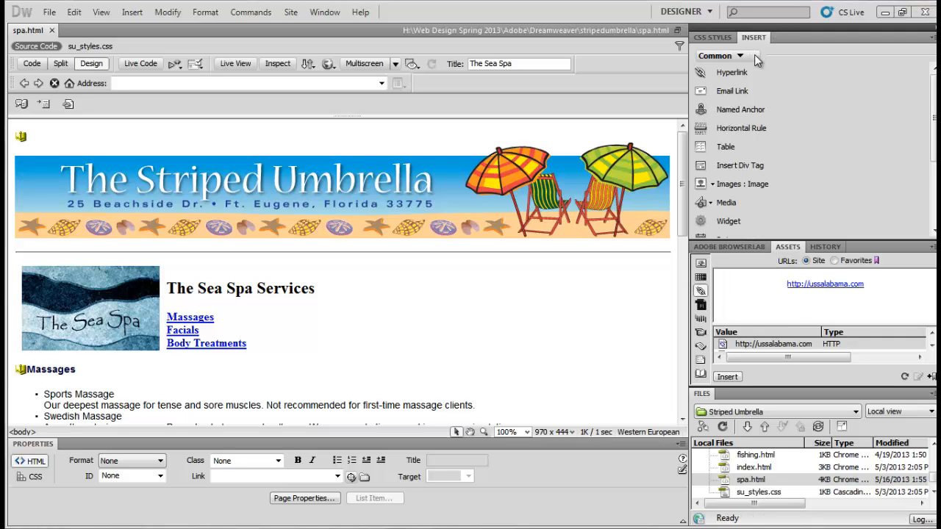
# - Insert a Spry Menu Bar with the Horizontal layout on the new line below the banner
pyautogui.click(744, 58)
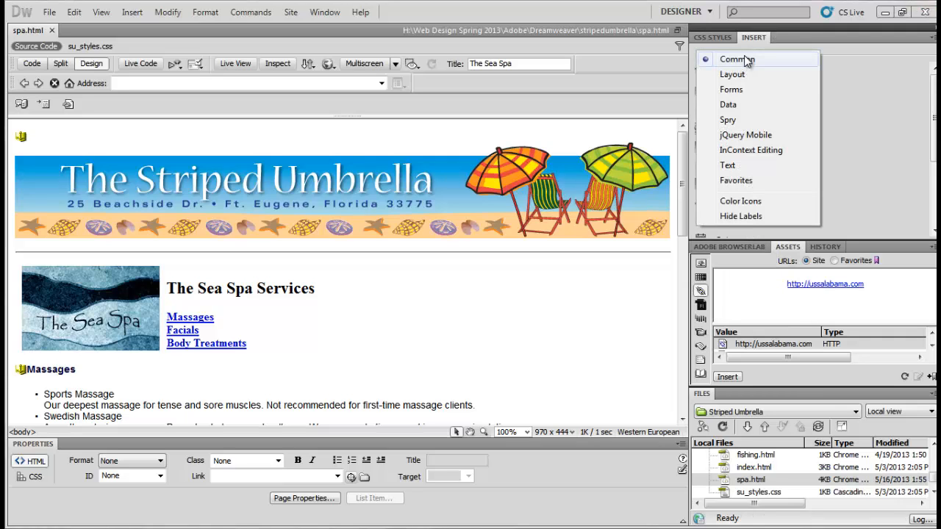
pyautogui.click(728, 122)
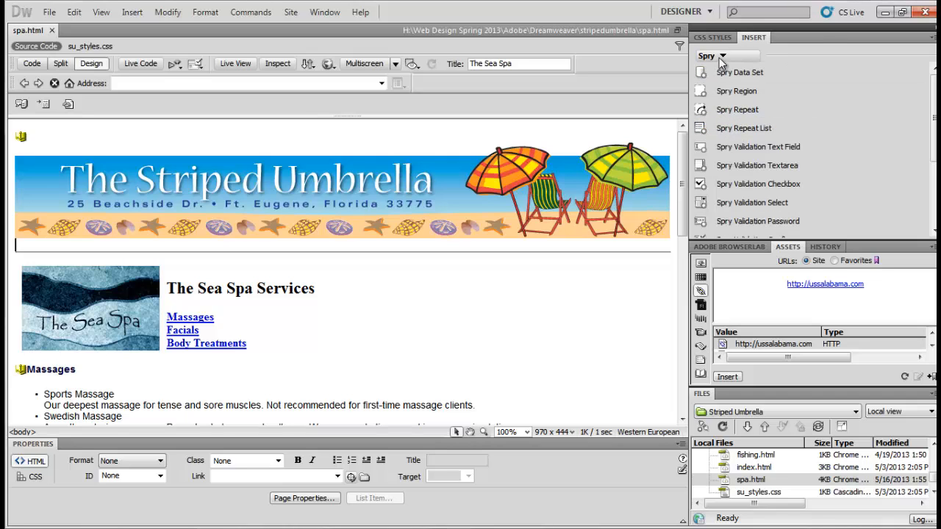
pyautogui.moveTo(933, 92); pyautogui.dragTo(933, 69)
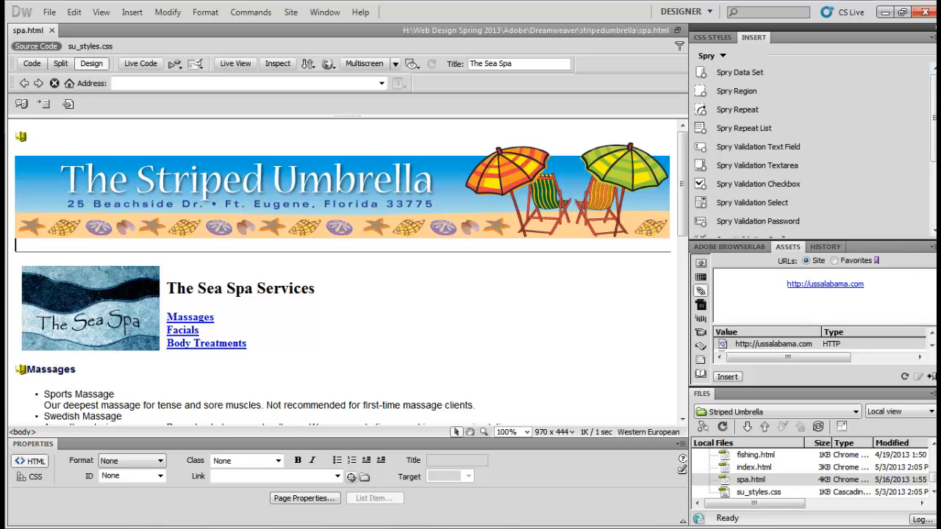
pyautogui.moveTo(933, 114); pyautogui.dragTo(933, 151)
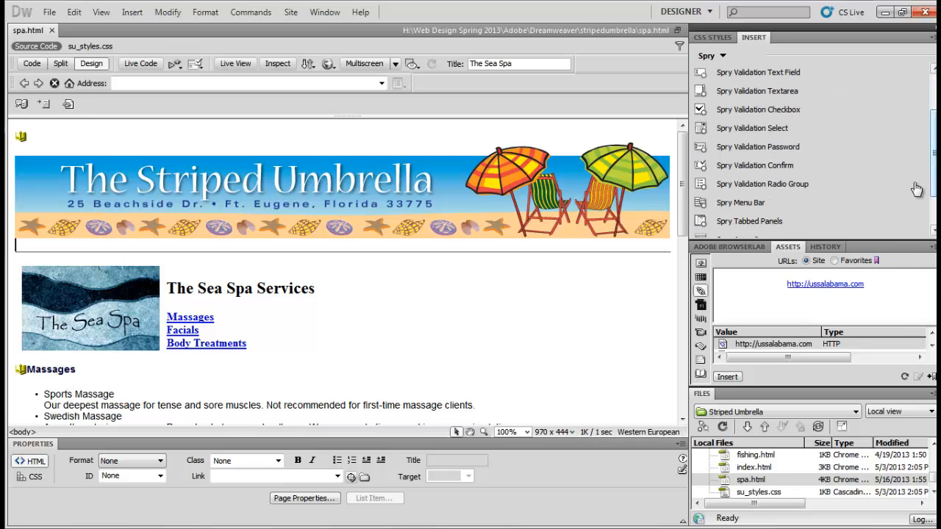
pyautogui.click(750, 208)
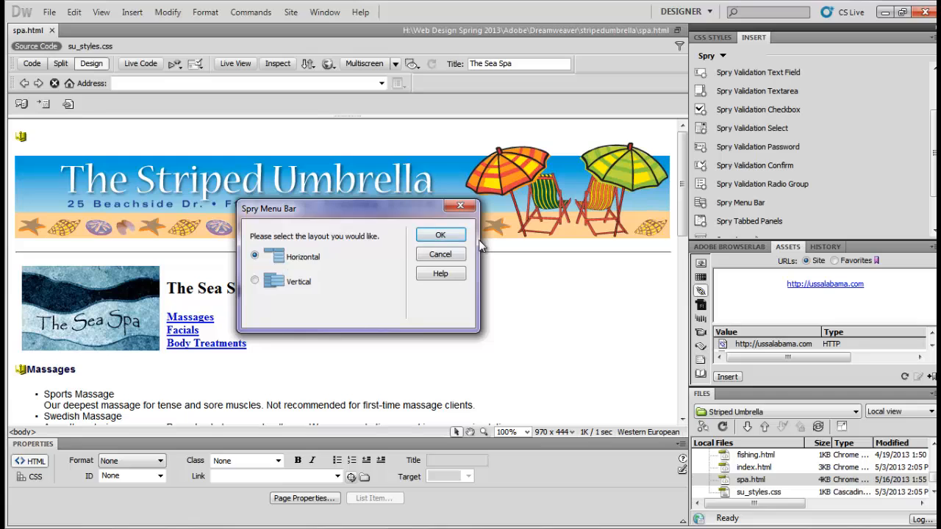
pyautogui.click(440, 236)
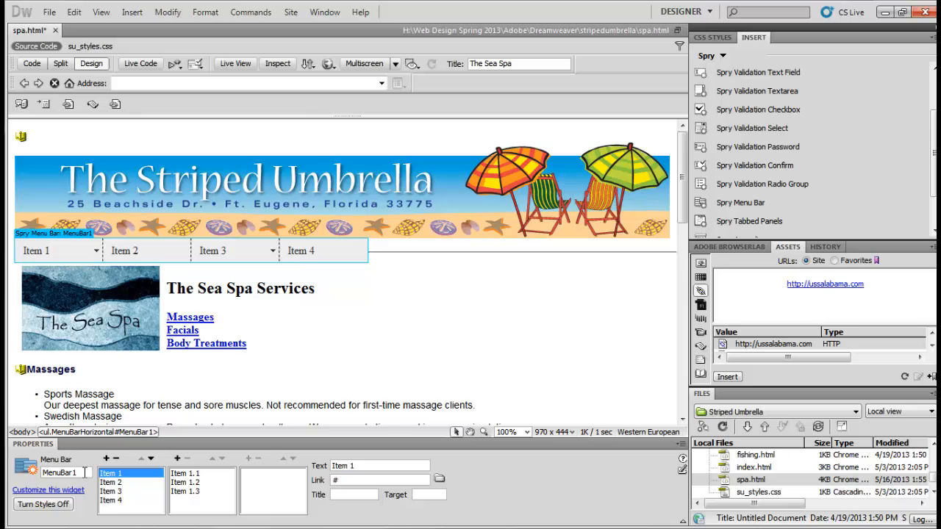
# - Name the menu bar "menu" and set the text of its first item to "Home"
pyautogui.moveTo(85, 472); pyautogui.dragTo(63, 465)
pyautogui.moveTo(370, 466); pyautogui.dragTo(267, 456)
pyautogui.write('H')
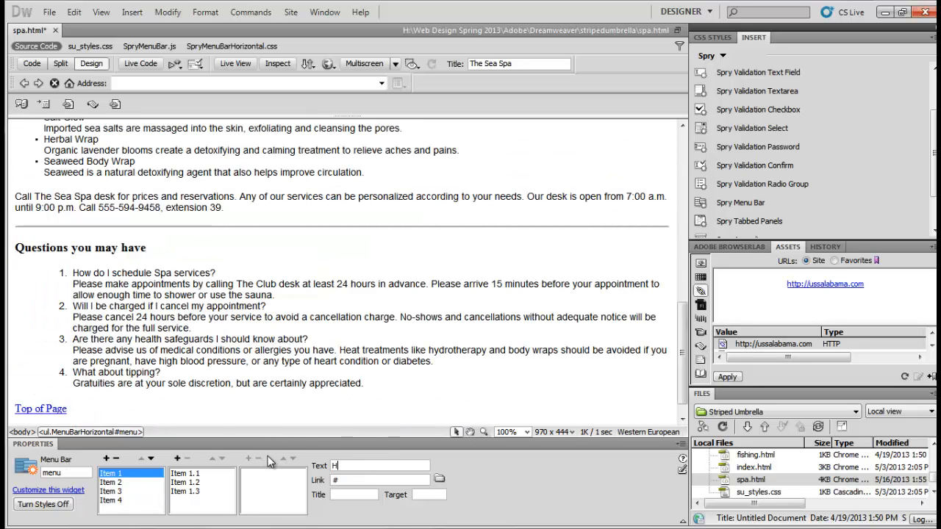
pyautogui.write('ome')
# - Remove the submenu items Item 1.1, Item 1.2 and Item 1.3 from the Home menu item
pyautogui.click(207, 473)
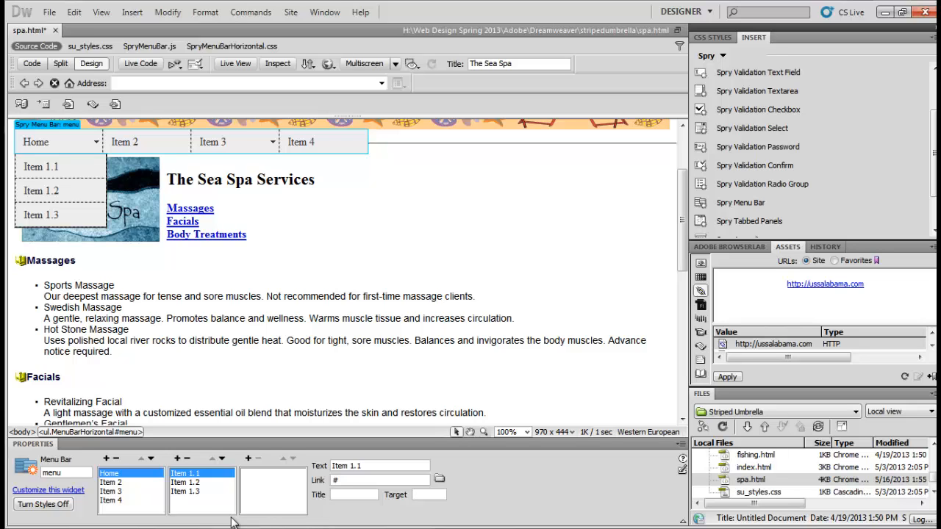
pyautogui.click(187, 458)
pyautogui.click(186, 458)
pyautogui.click(186, 458)
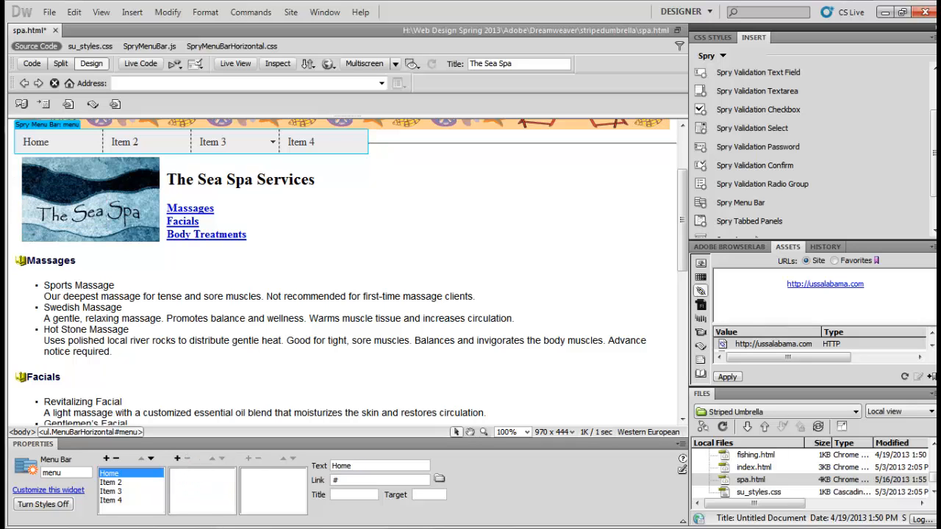
# - Link the Home menu item to index.html in the stripedumbrella folder
pyautogui.click(360, 478)
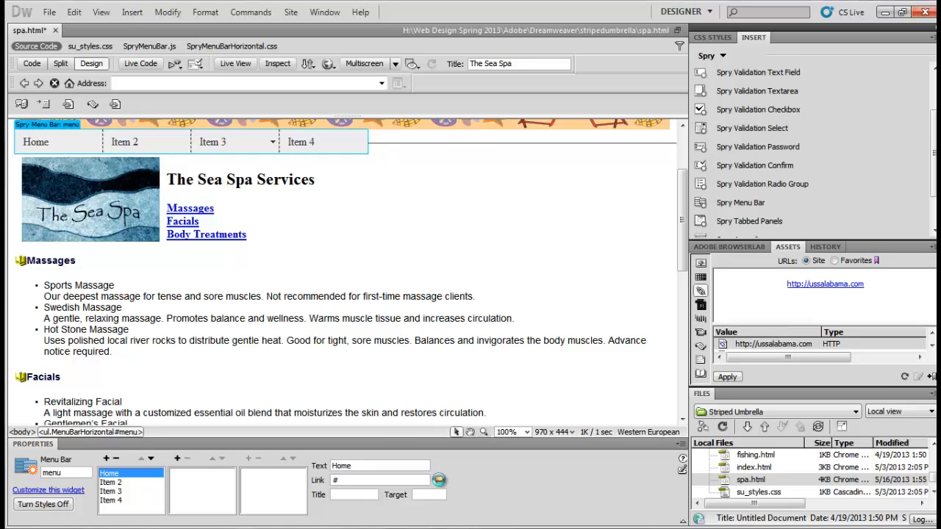
pyautogui.click(438, 480)
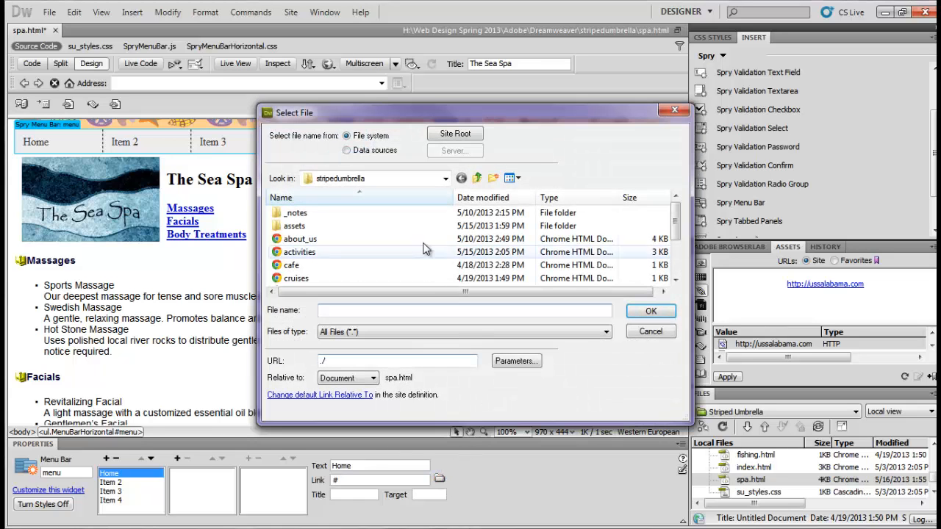
pyautogui.click(676, 280)
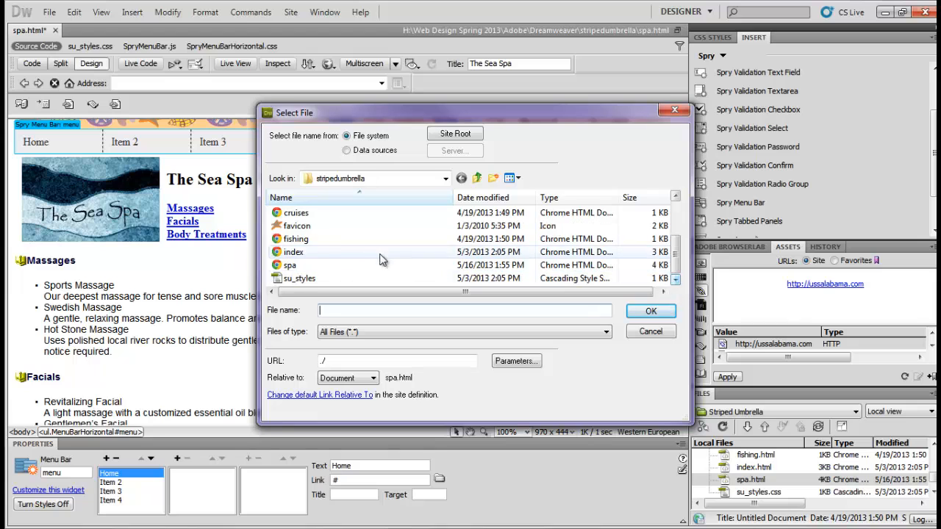
pyautogui.click(327, 251)
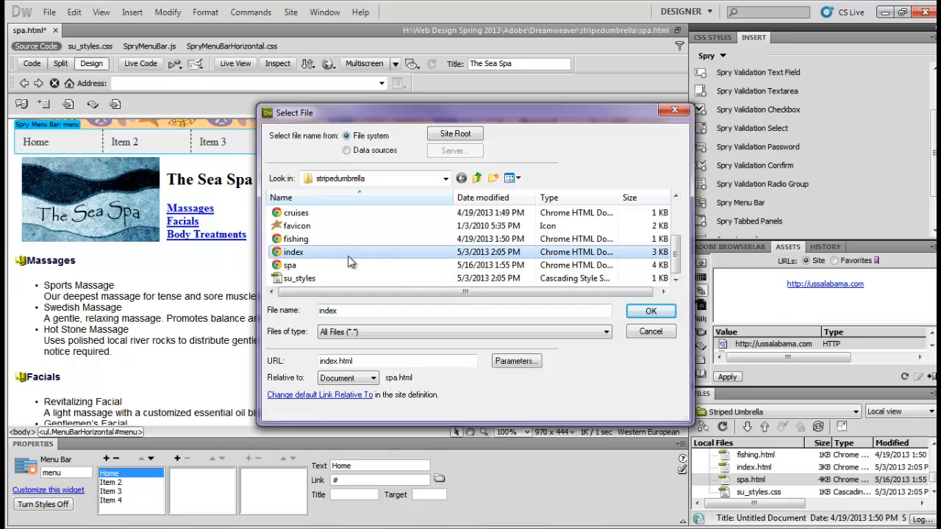
pyautogui.click(651, 312)
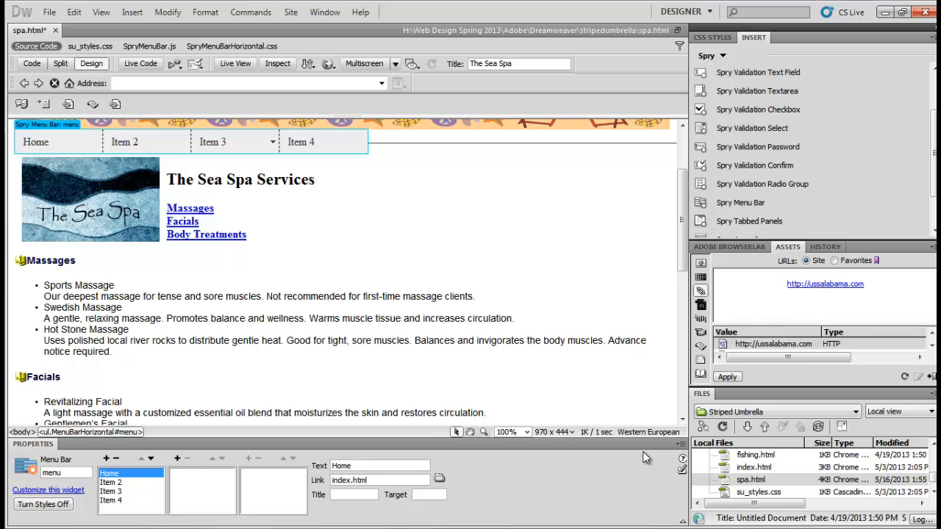
# - Set the text of menu Item 2 to "About Us" and link it to about_us.html
pyautogui.click(117, 482)
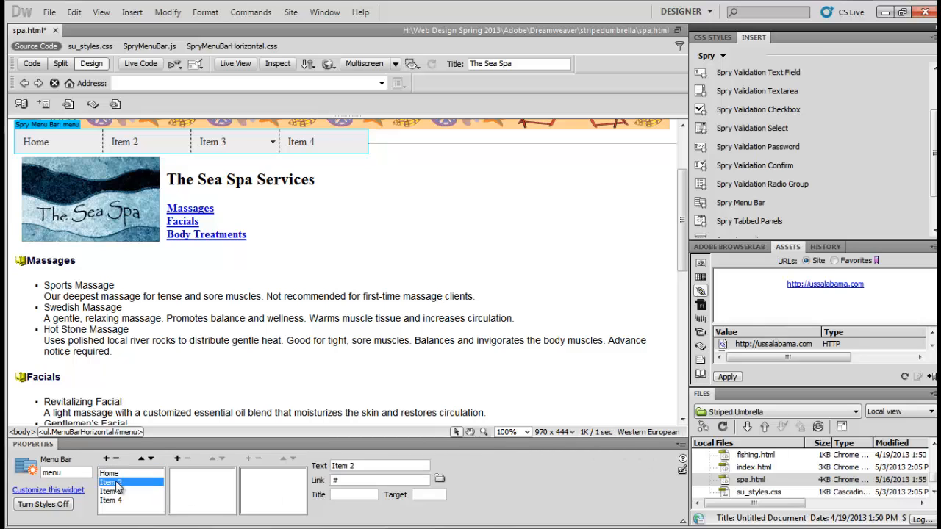
pyautogui.moveTo(373, 467); pyautogui.dragTo(294, 466)
pyautogui.write('b')
pyautogui.write('About Us')
pyautogui.press('Return')
pyautogui.click(438, 479)
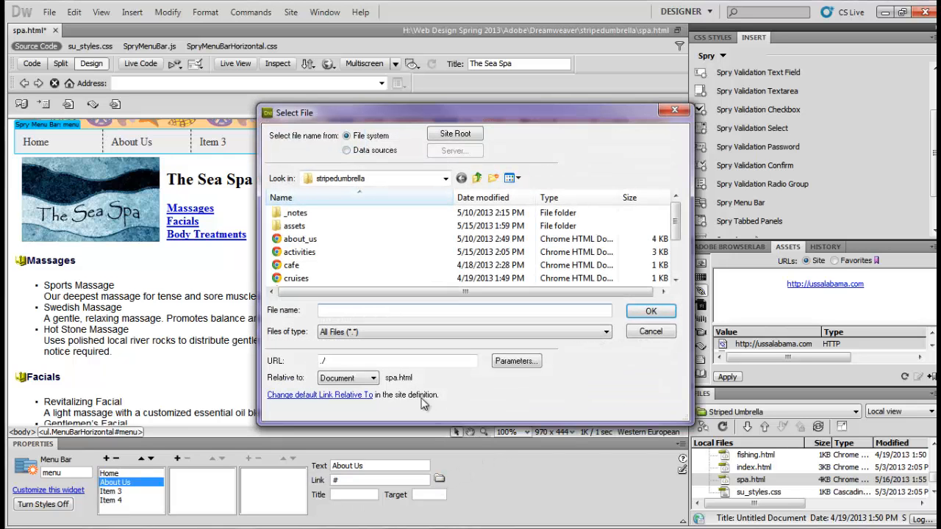
pyautogui.click(300, 239)
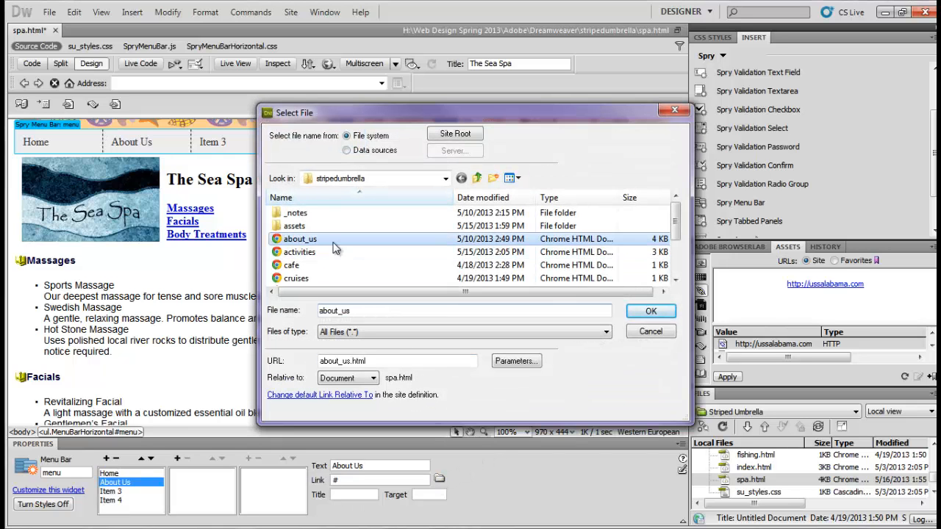
pyautogui.click(650, 311)
# - Set the text of menu Item 3 to "Sand Crab Cafe" and link it to cafe.html
pyautogui.click(116, 491)
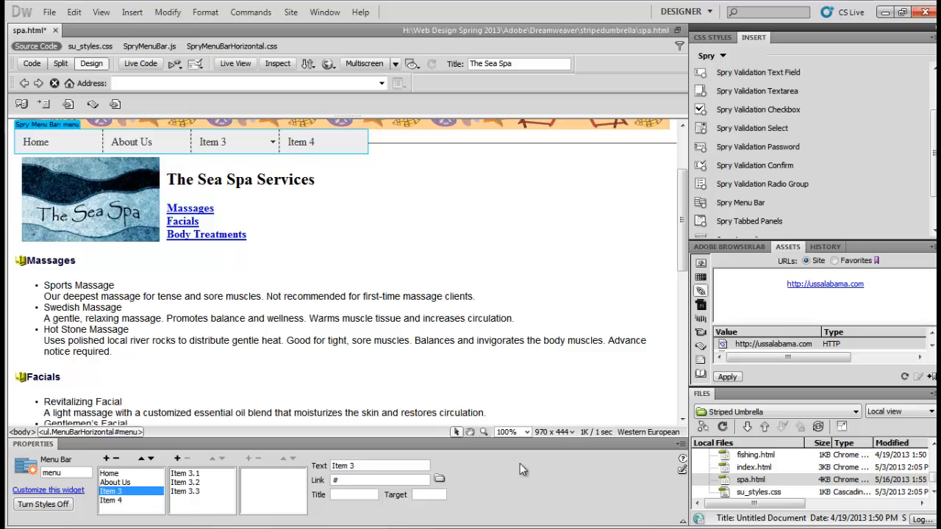
pyautogui.moveTo(364, 465); pyautogui.dragTo(254, 468)
pyautogui.write('Sand Crab Cafe')
pyautogui.click(439, 479)
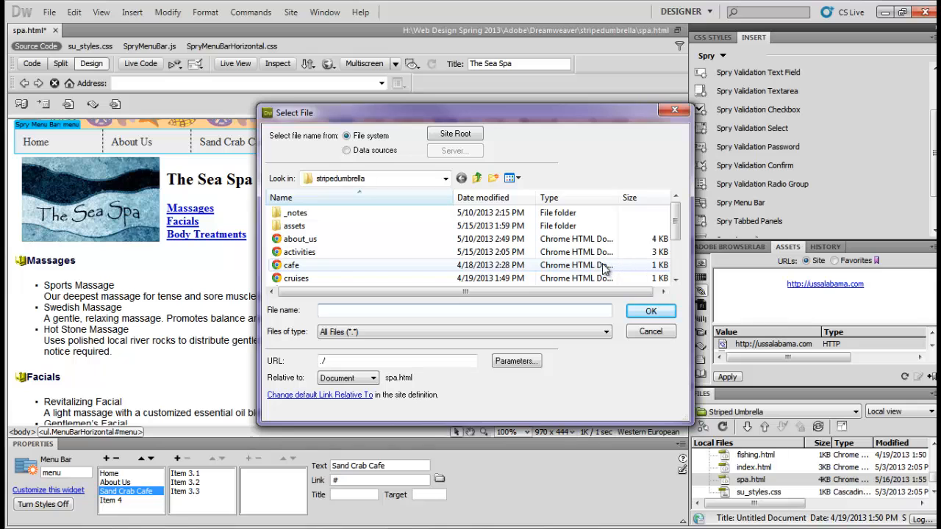
pyautogui.click(320, 266)
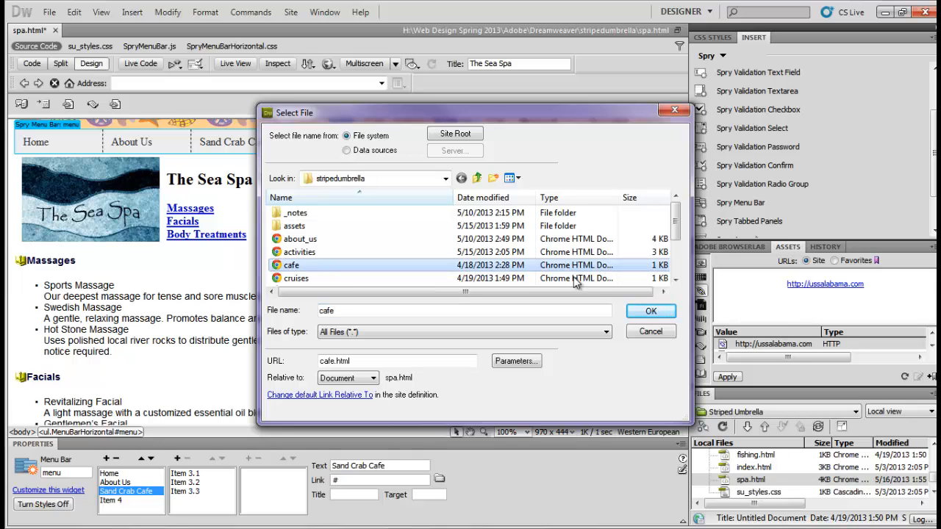
pyautogui.click(640, 311)
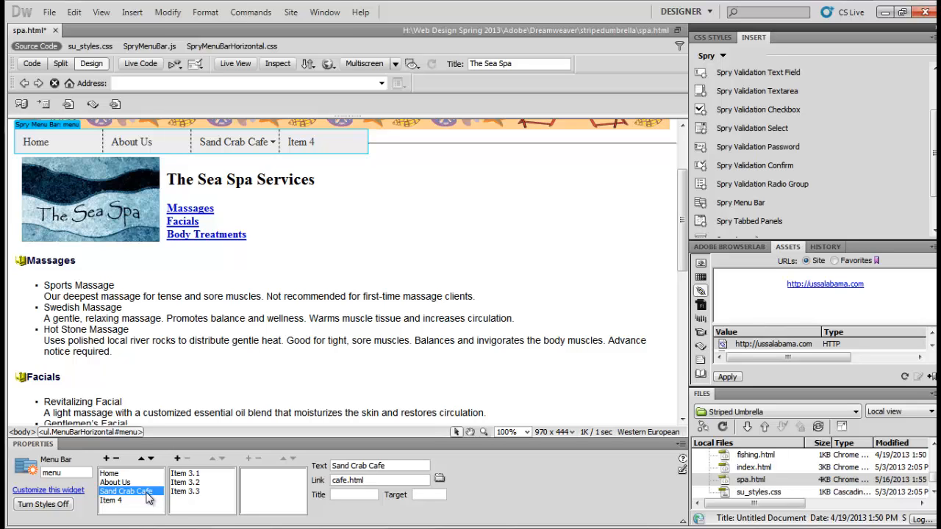
# - Remove the submenu items Item 3.1, Item 3.2 and Item 3.3 from the Sand Crab Cafe menu item
pyautogui.click(190, 474)
pyautogui.click(187, 457)
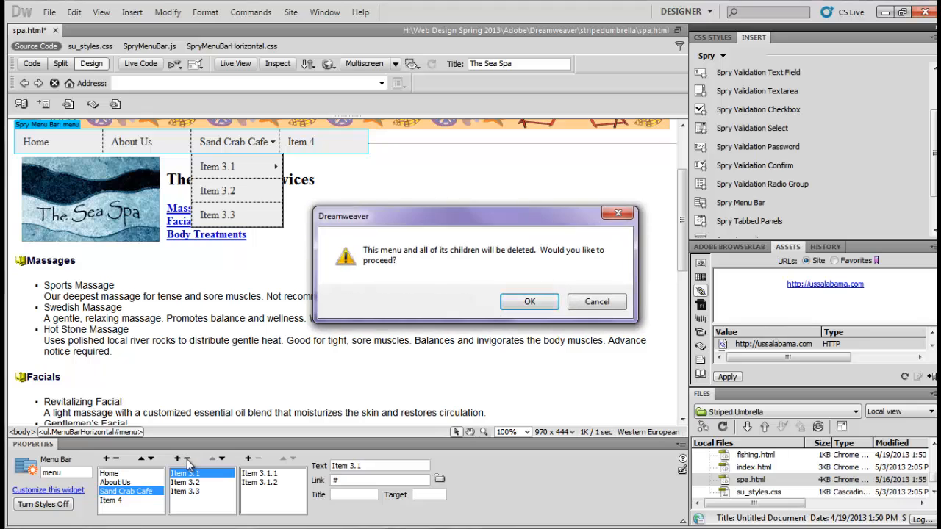
pyautogui.click(530, 306)
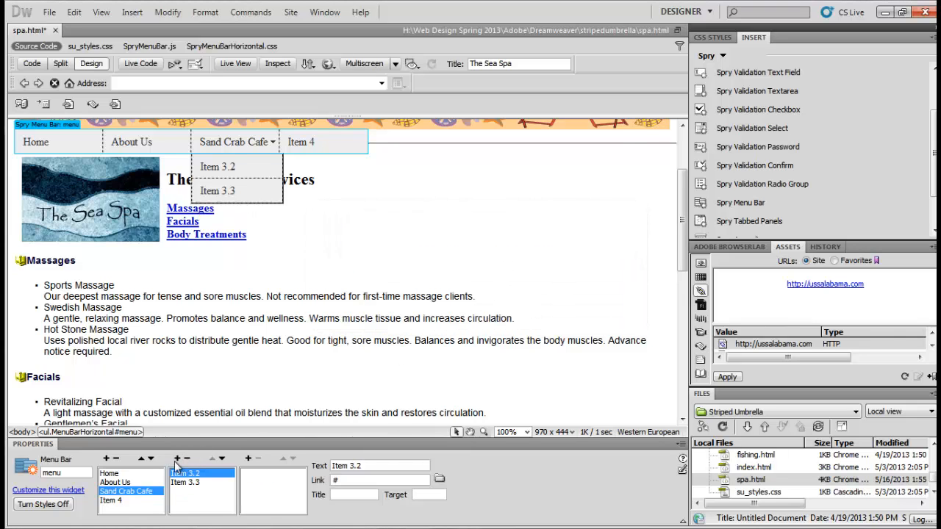
pyautogui.click(187, 459)
pyautogui.click(187, 458)
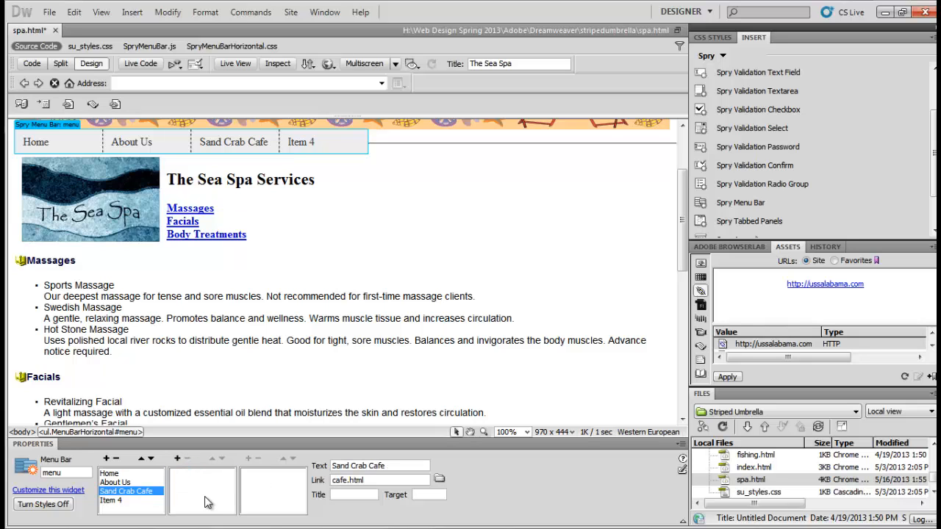
# - Set the text of menu Item 4 to "The Sea Spa" and link it to spa.html
pyautogui.click(114, 500)
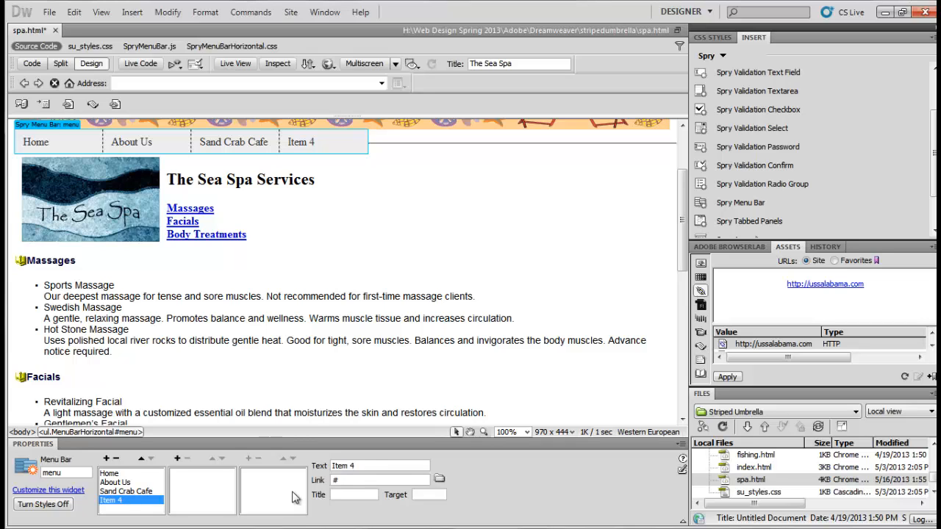
pyautogui.moveTo(371, 469); pyautogui.dragTo(281, 471)
pyautogui.write('The Sea Spa')
pyautogui.click(440, 478)
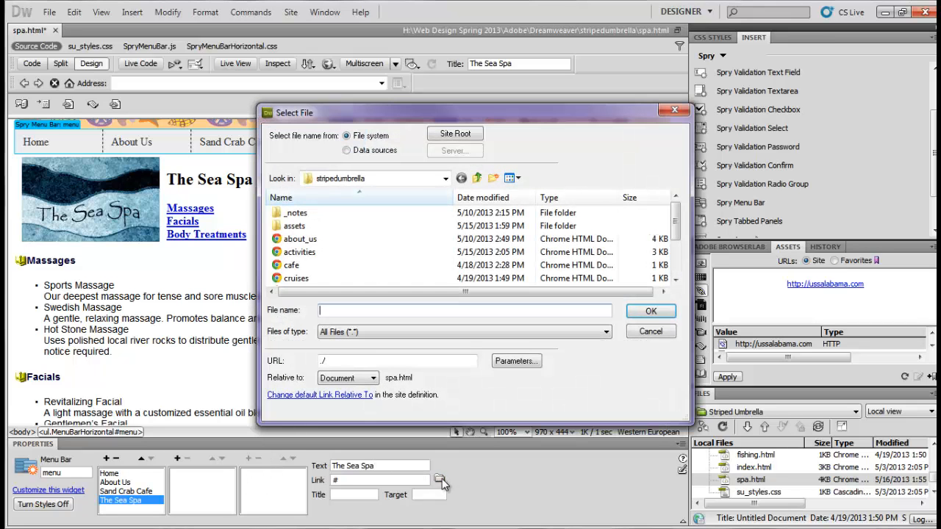
pyautogui.moveTo(676, 220); pyautogui.dragTo(676, 254)
pyautogui.click(318, 265)
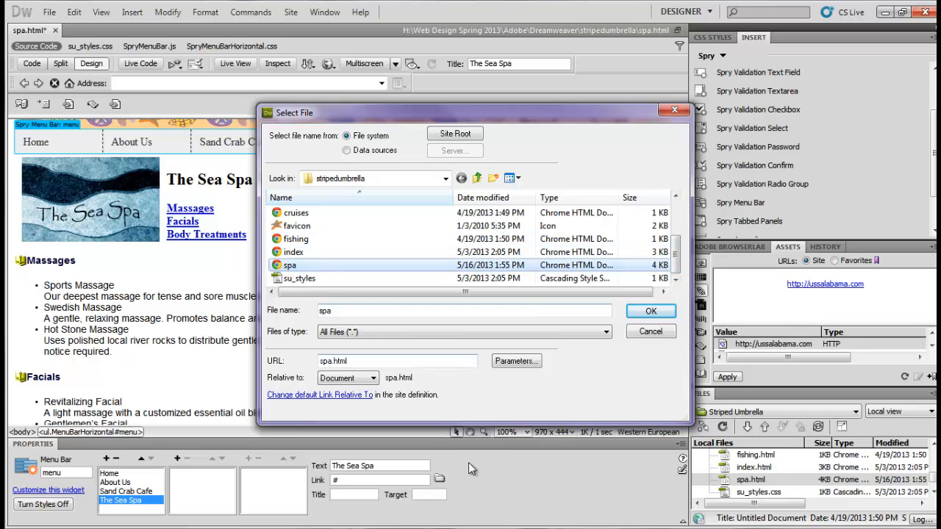
pyautogui.click(651, 310)
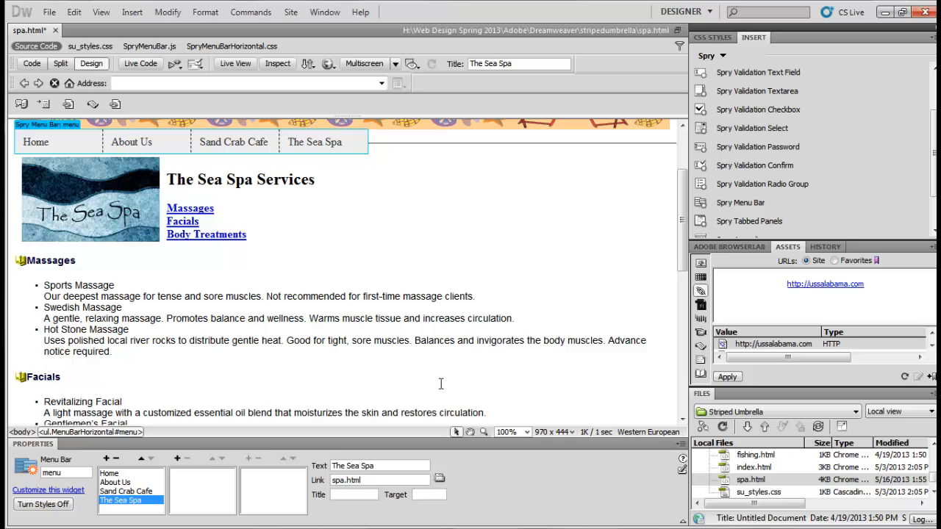
# - Add a fifth main item to the menu bar after The Sea Spa with the text "Activities"
pyautogui.click(107, 459)
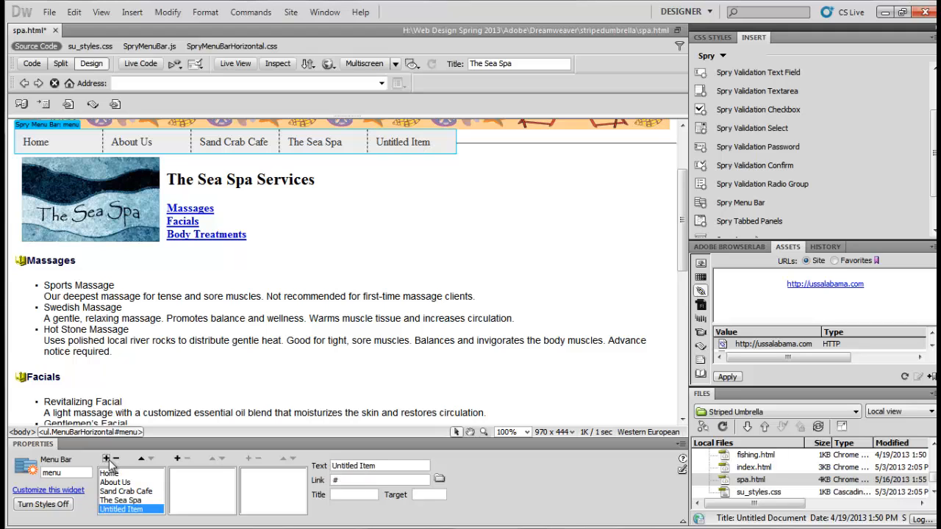
pyautogui.moveTo(394, 466); pyautogui.dragTo(333, 467)
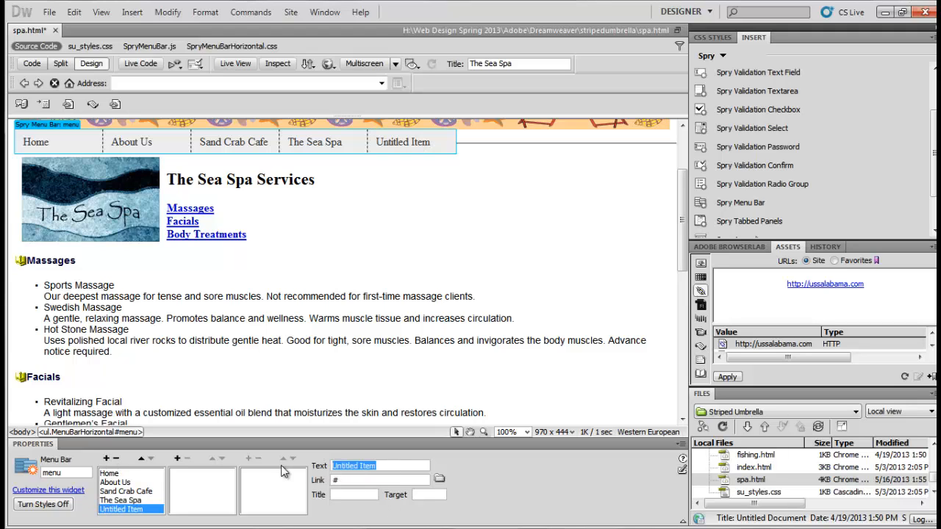
pyautogui.write('Activities')
pyautogui.click(200, 491)
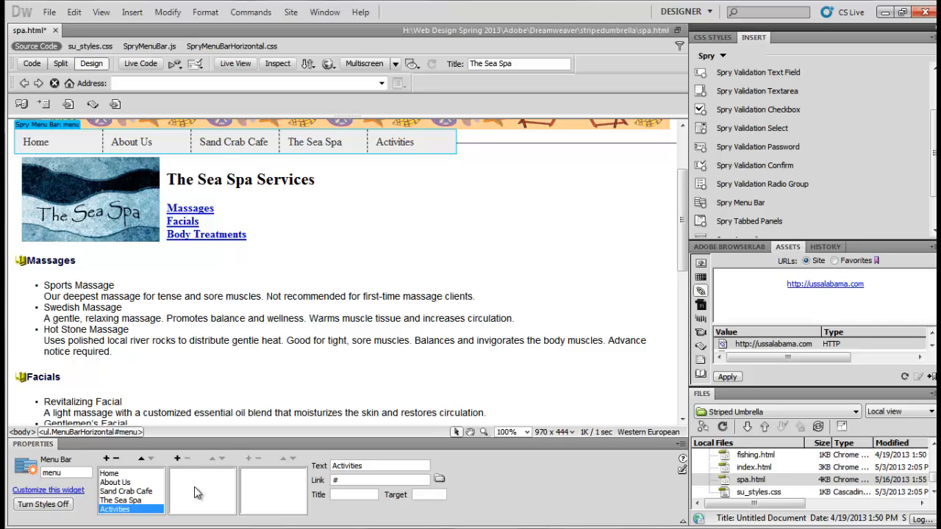
# - Add a submenu item "Cruises" under Activities and link it to cruises.html
pyautogui.click(177, 459)
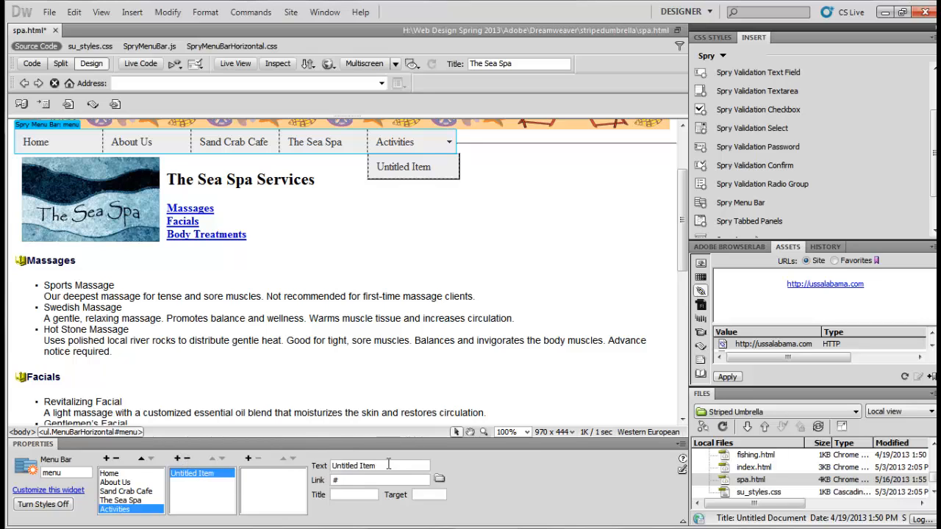
pyautogui.moveTo(388, 464); pyautogui.dragTo(276, 465)
pyautogui.write('Cruises')
pyautogui.click(439, 479)
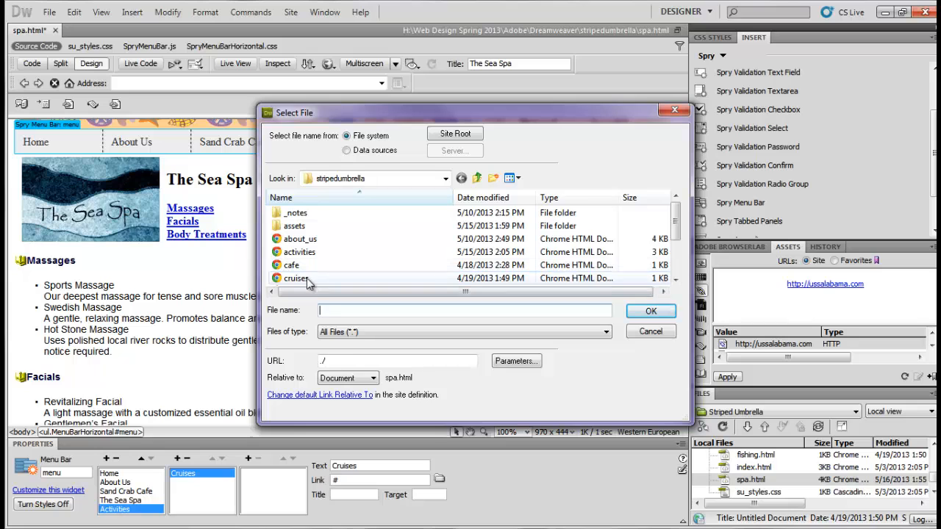
pyautogui.click(306, 277)
pyautogui.click(649, 311)
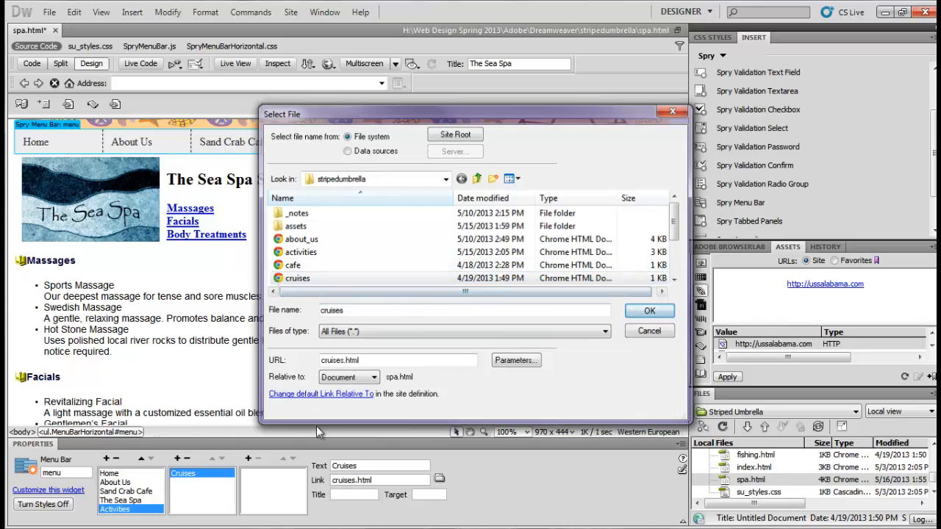
# - Add a second submenu item "Fishing" under Activities and link it to fishing.html
pyautogui.click(177, 458)
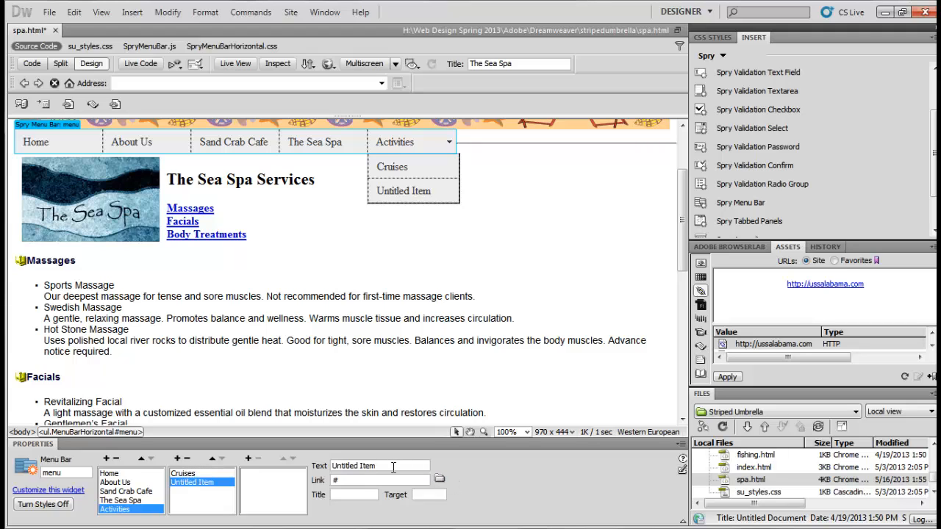
pyautogui.moveTo(394, 468); pyautogui.dragTo(282, 468)
pyautogui.write('Fishing')
pyautogui.click(440, 478)
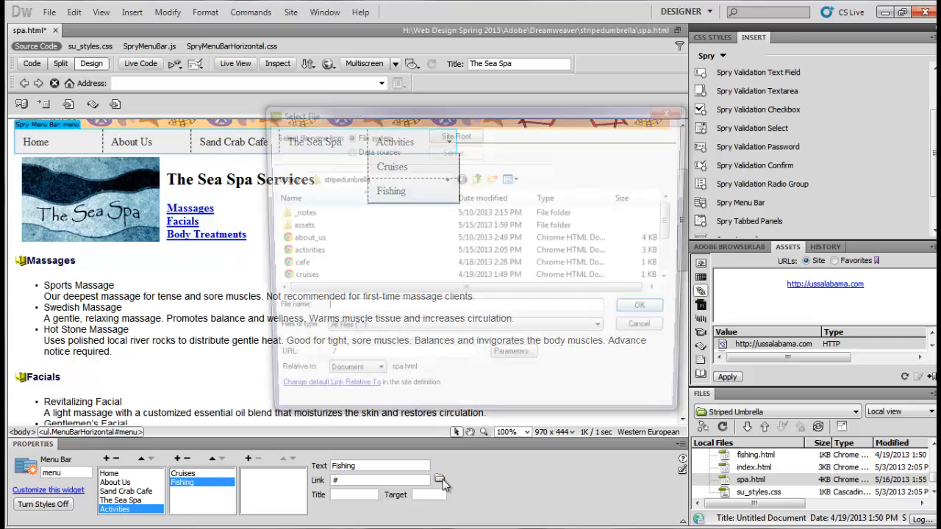
pyautogui.click(674, 279)
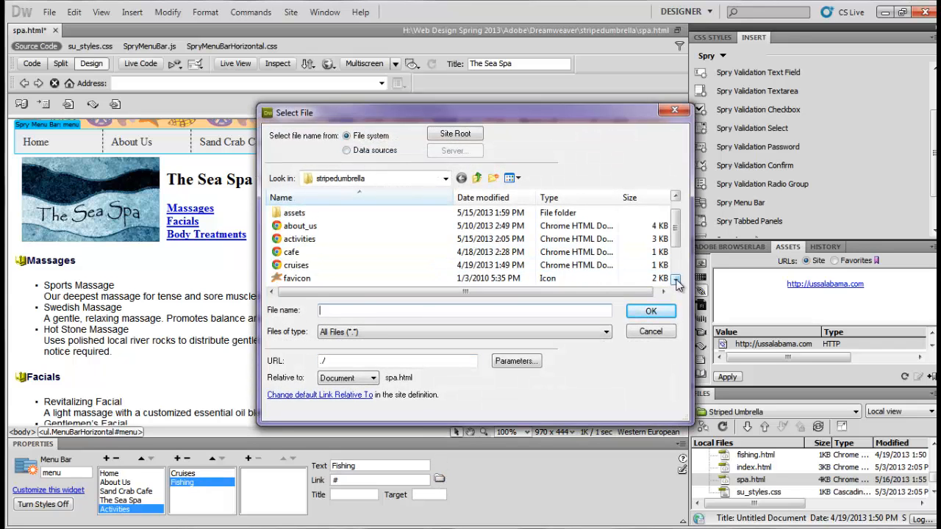
pyautogui.click(675, 279)
pyautogui.click(674, 279)
pyautogui.click(413, 266)
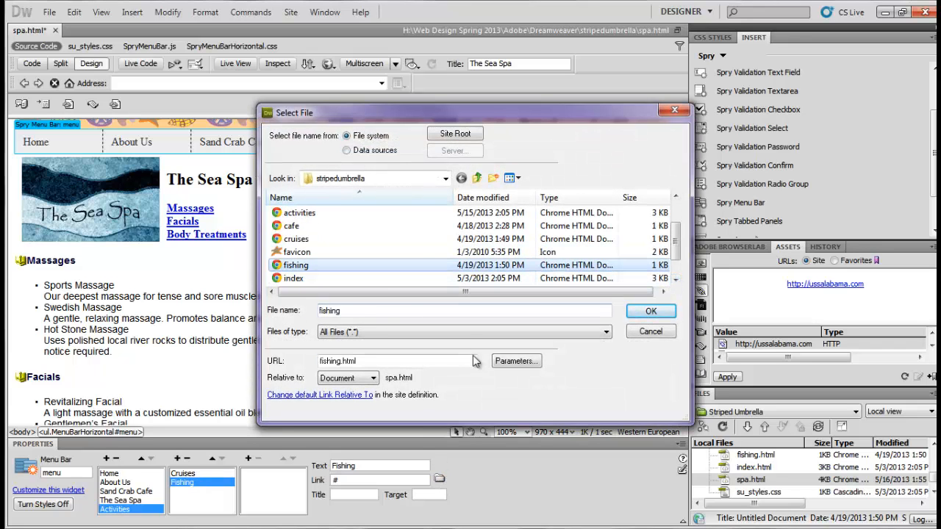
pyautogui.click(635, 310)
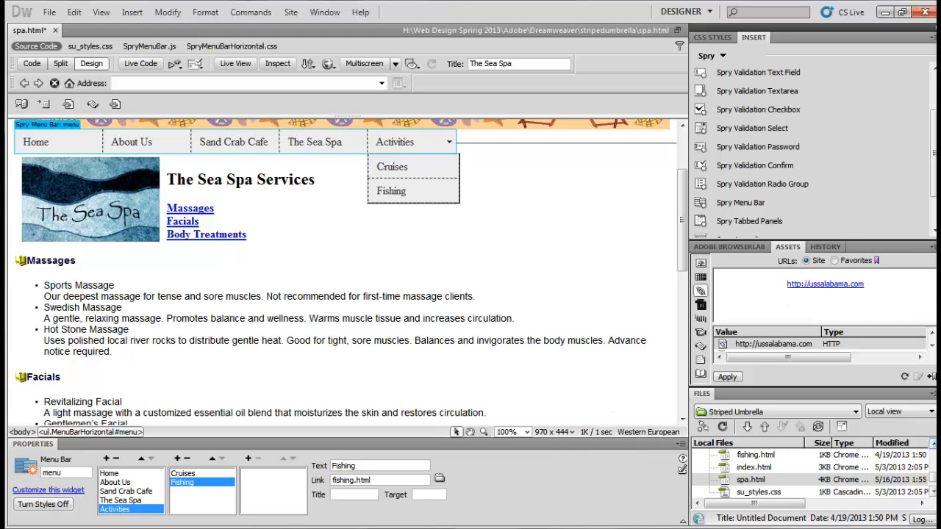
# - Link the main Activities menu item to activities.html in the stripedumbrella folder
pyautogui.click(932, 443)
pyautogui.click(932, 443)
pyautogui.click(932, 443)
pyautogui.click(932, 443)
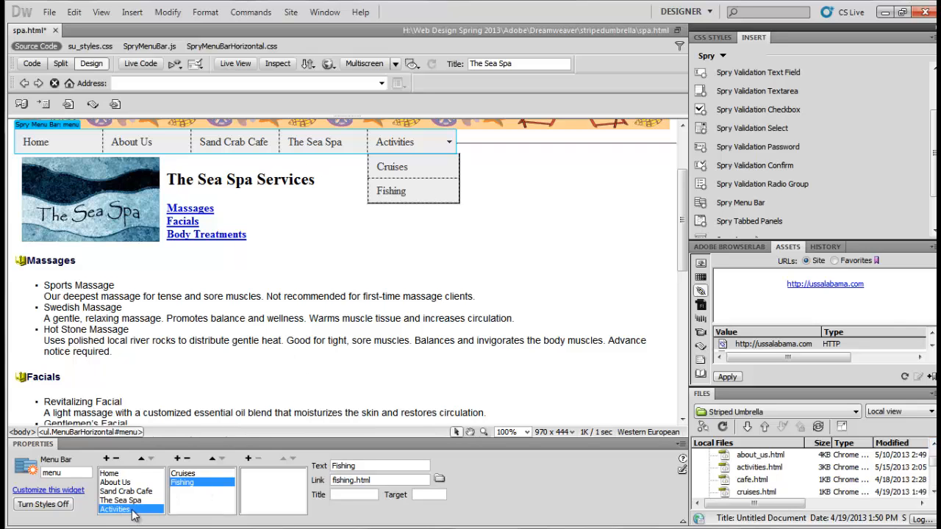
pyautogui.click(234, 509)
pyautogui.click(439, 478)
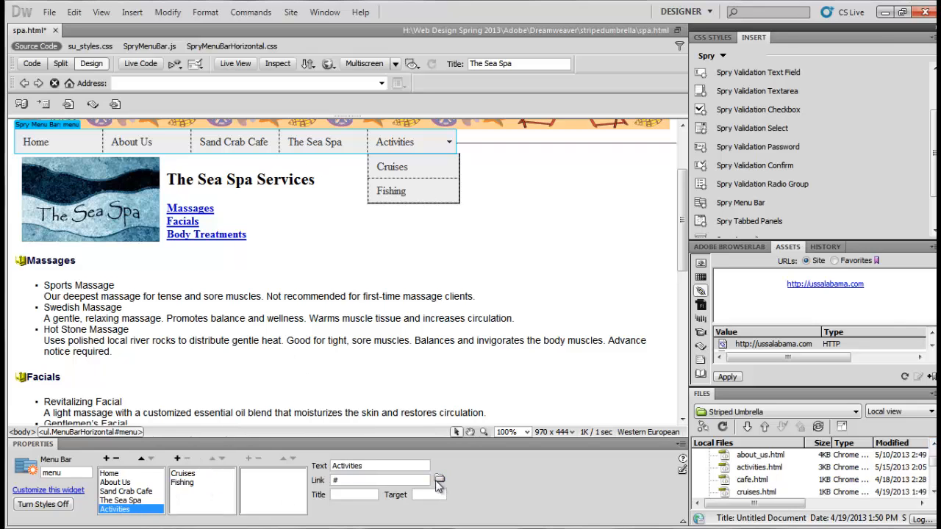
pyautogui.click(331, 252)
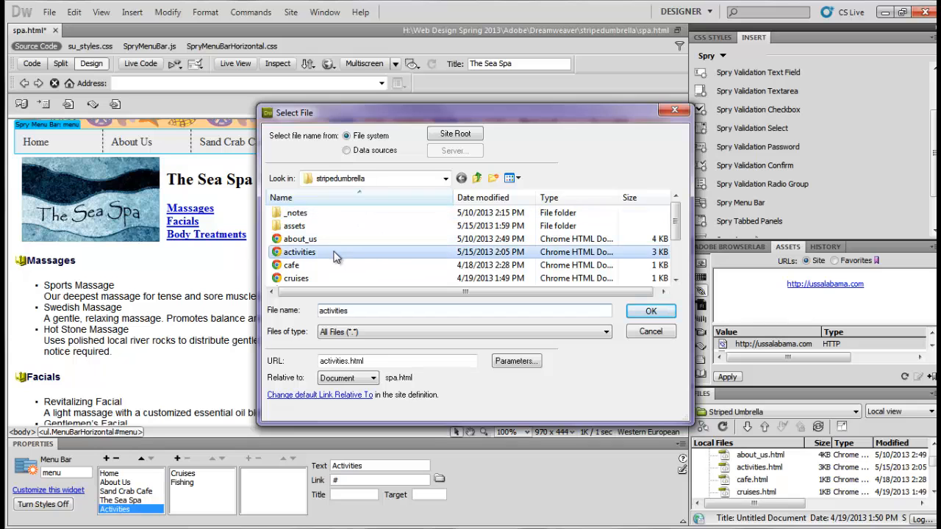
pyautogui.click(639, 317)
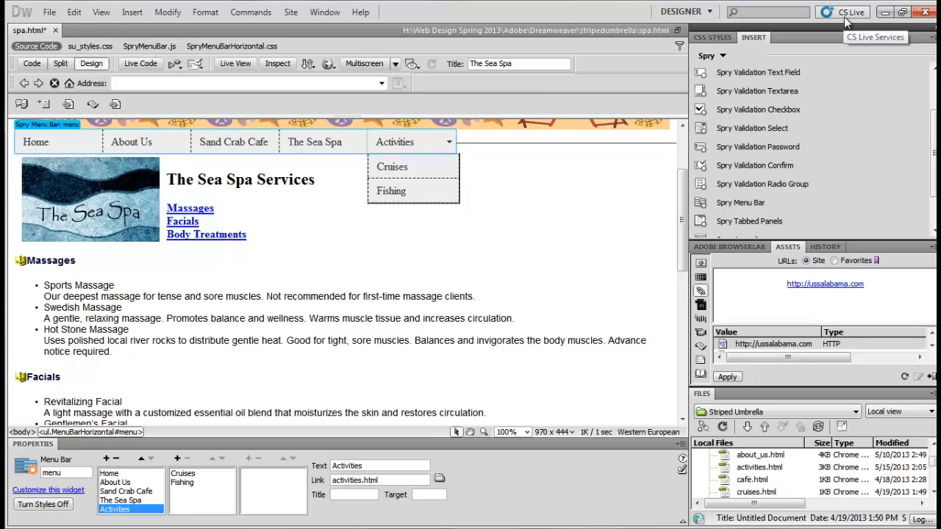
# - Open the SpryMenuBarHorizontal.css style sheet from the CSS styles and look through its code to the end
pyautogui.click(717, 38)
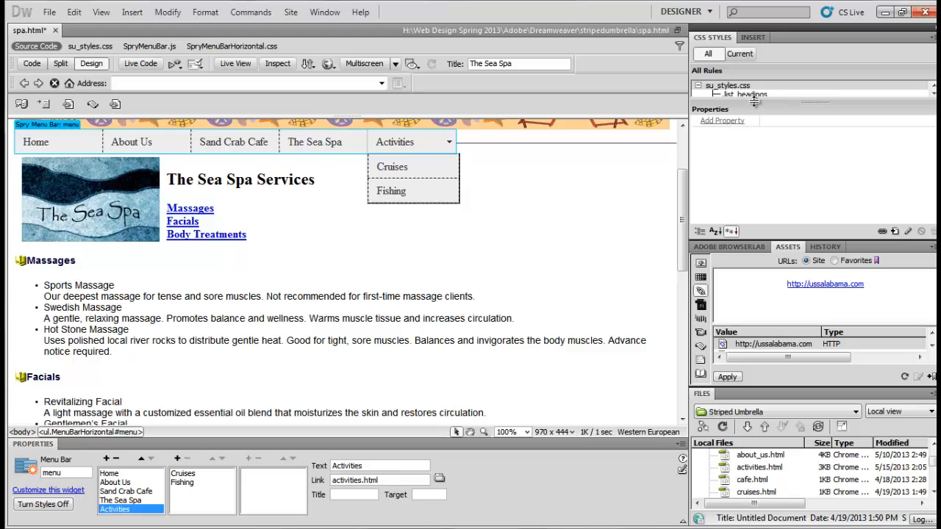
pyautogui.moveTo(759, 102); pyautogui.dragTo(760, 162)
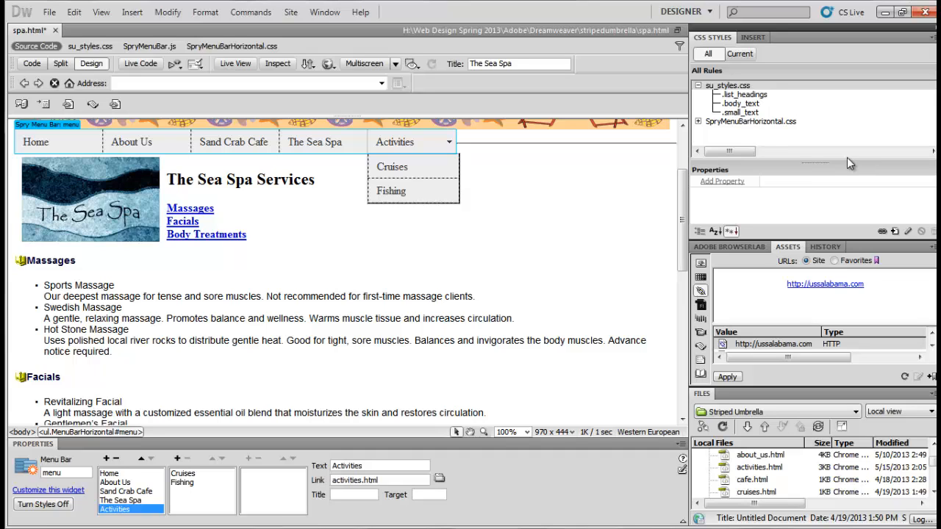
pyautogui.click(768, 125)
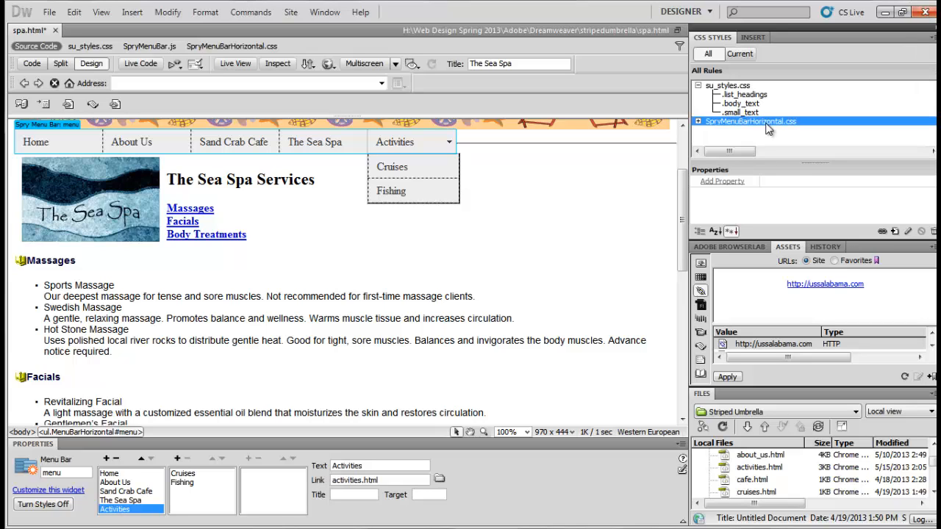
pyautogui.click(908, 231)
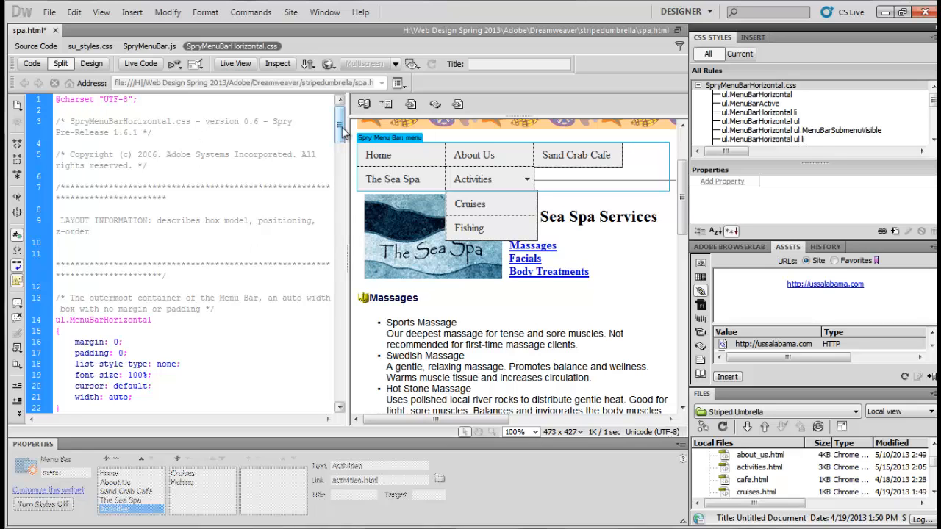
pyautogui.moveTo(341, 134); pyautogui.dragTo(322, 394)
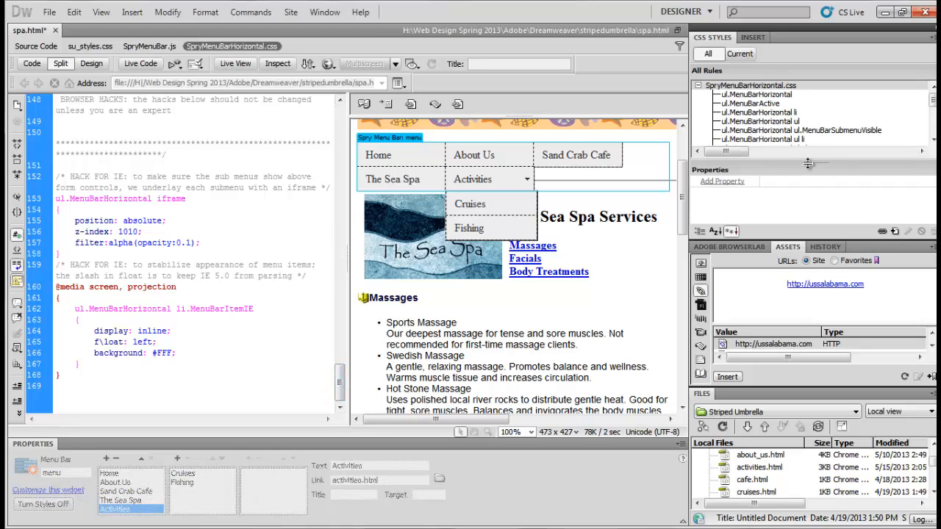
# - Enlarge the list of CSS rules and show the ul.MenuBarHorizontal rule in the SpryMenuBarHorizontal.css code
pyautogui.moveTo(807, 163); pyautogui.dragTo(808, 195)
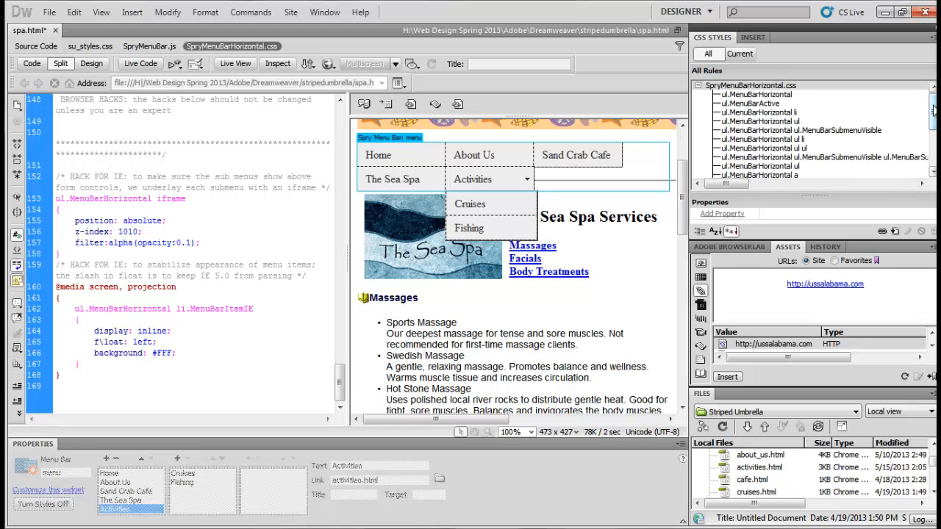
pyautogui.moveTo(934, 110)
pyautogui.mouseDown()
pyautogui.moveTo(930, 168)
pyautogui.moveTo(932, 103)
pyautogui.mouseUp()
pyautogui.click(768, 95)
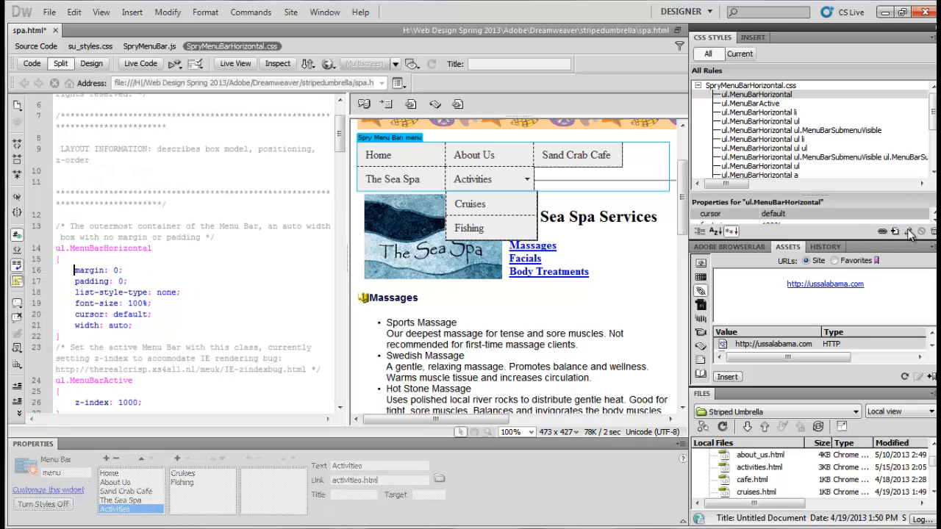
pyautogui.doubleClick(746, 95)
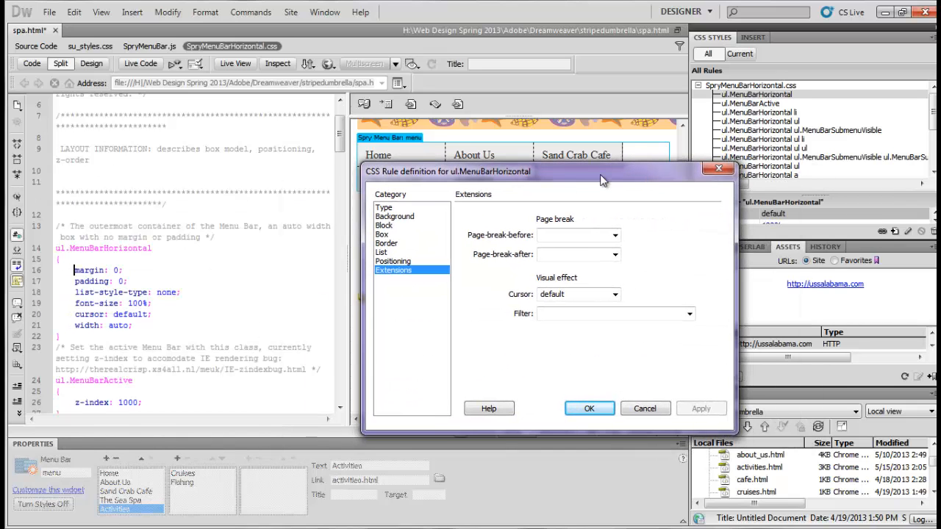
pyautogui.moveTo(601, 175); pyautogui.dragTo(481, 123)
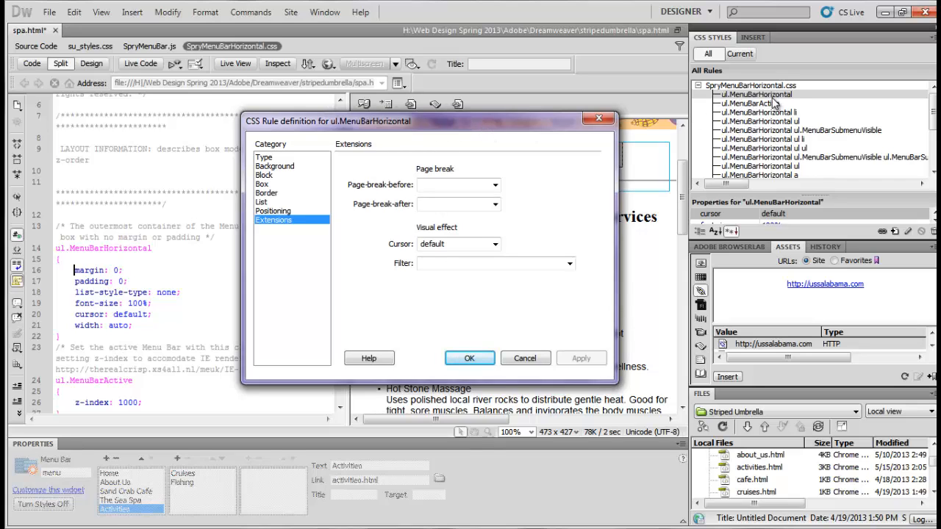
pyautogui.click(524, 358)
pyautogui.click(735, 86)
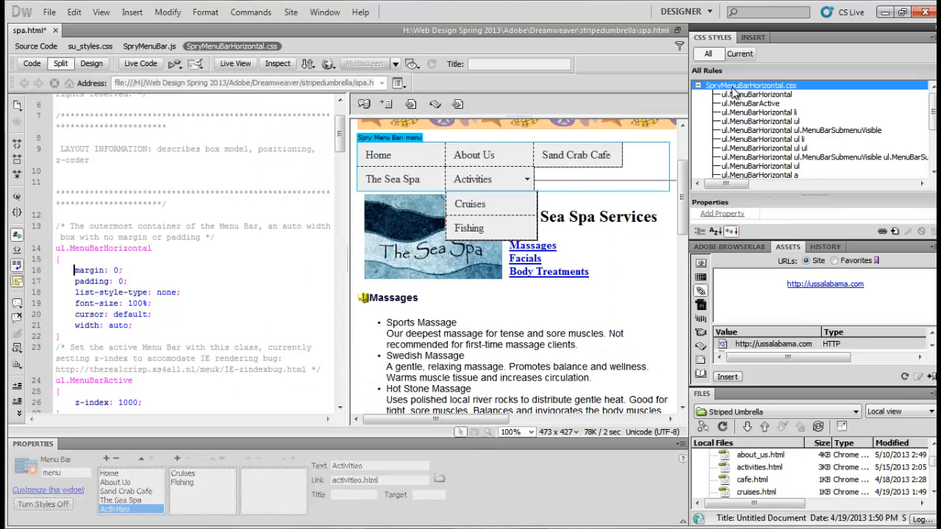
pyautogui.click(88, 64)
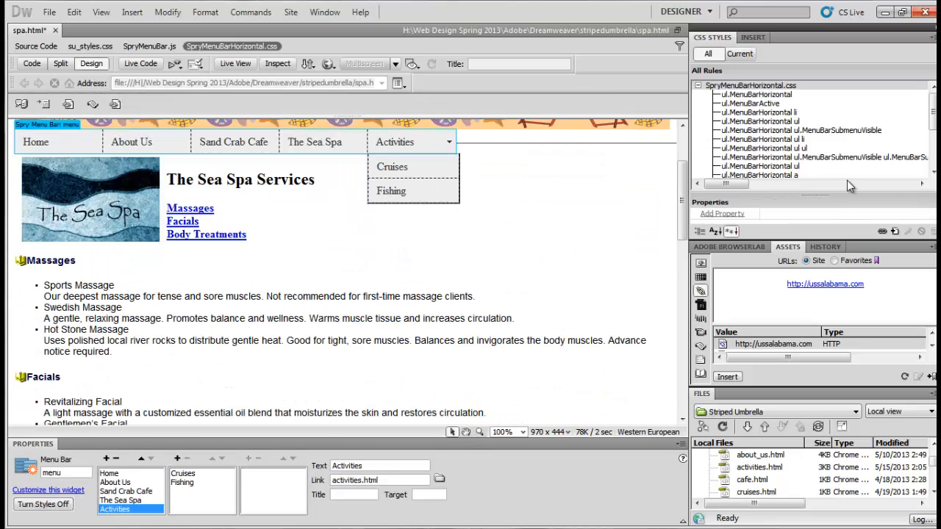
pyautogui.click(738, 122)
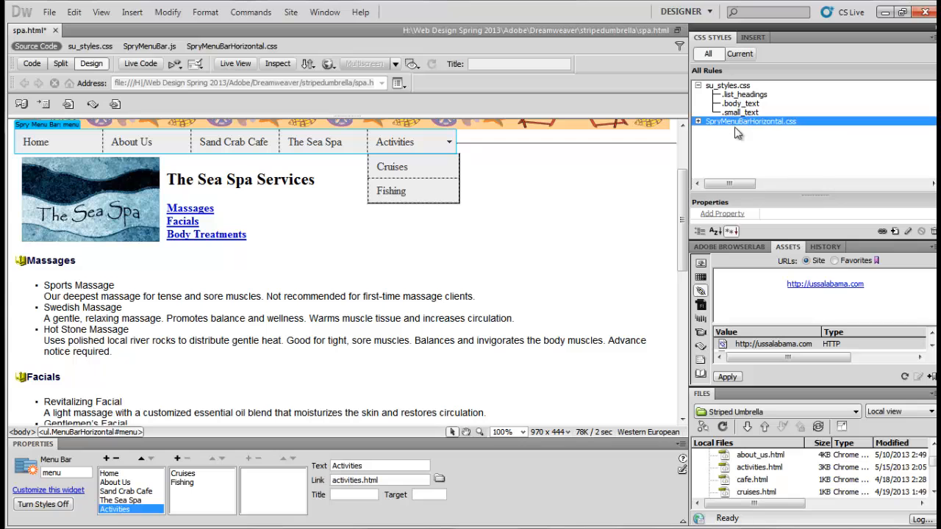
pyautogui.click(908, 231)
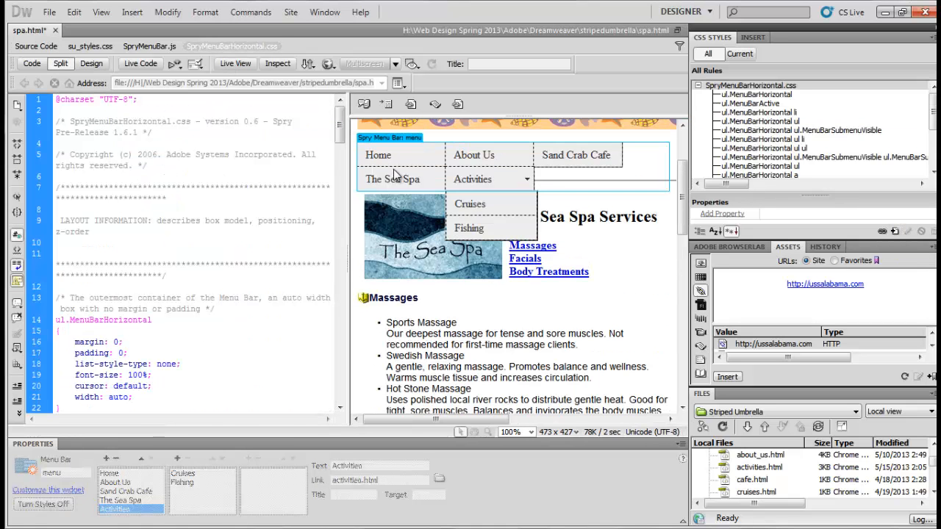
# - Edit the ul.MenuBarHorizontal rule and set its font family to Trebuchet MS, Arial, Helvetica, sans-serif
pyautogui.click(768, 95)
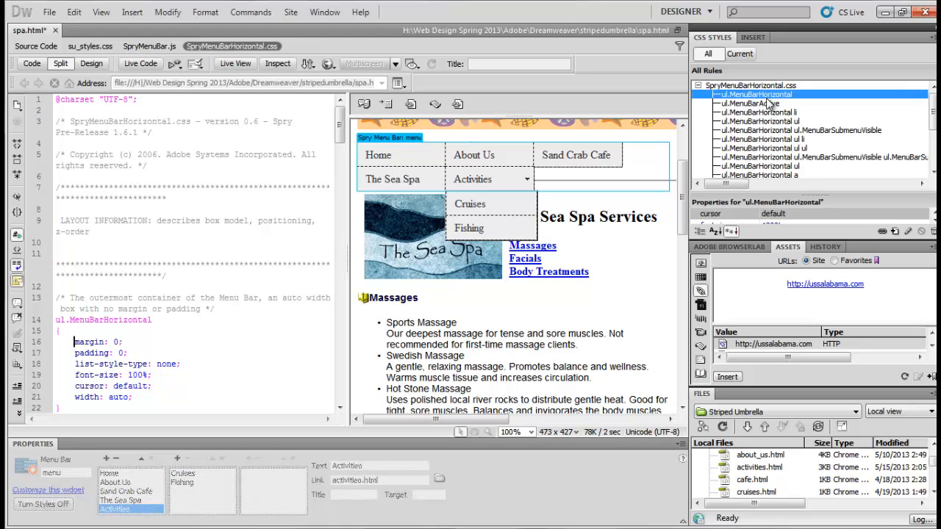
pyautogui.click(907, 232)
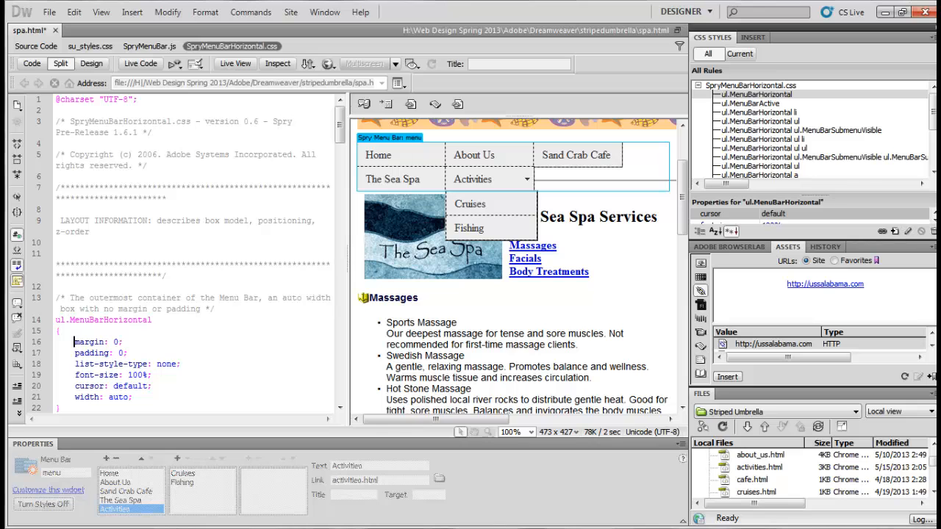
pyautogui.moveTo(299, 131); pyautogui.dragTo(358, 126)
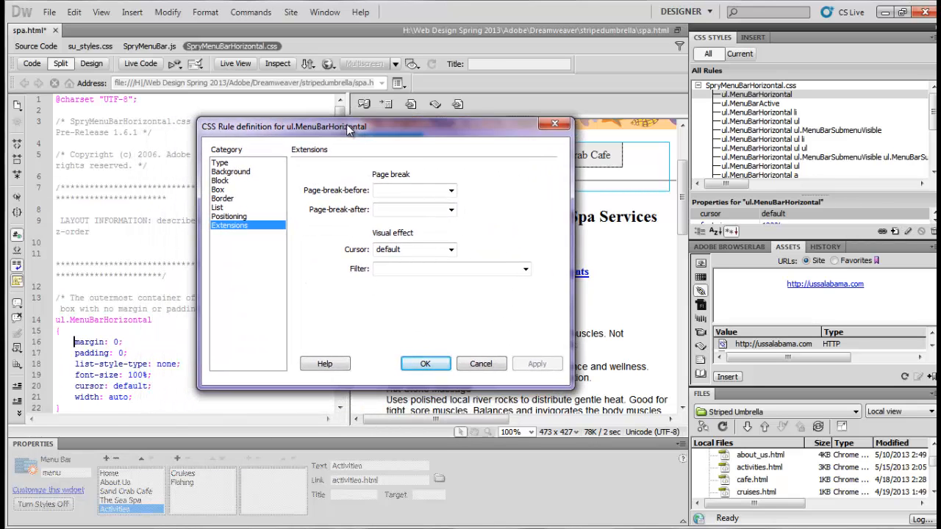
pyautogui.click(227, 163)
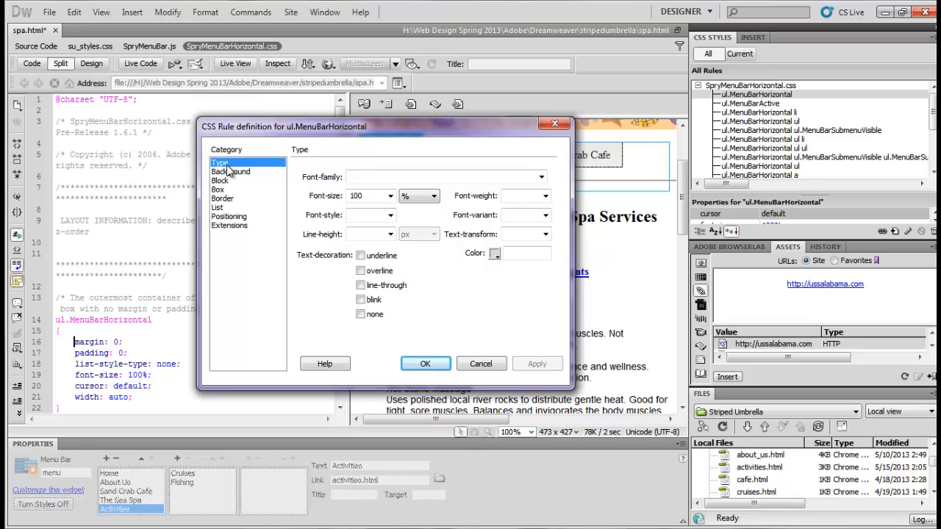
pyautogui.click(541, 179)
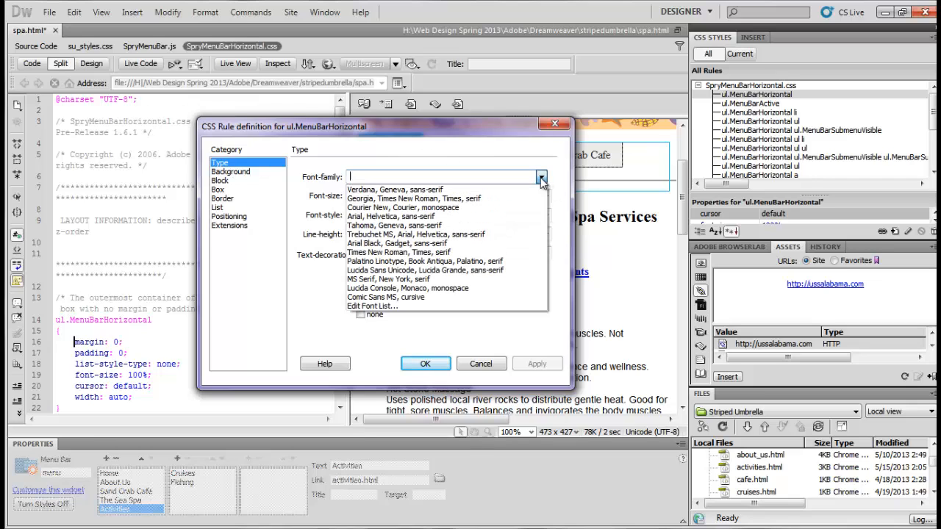
pyautogui.click(497, 235)
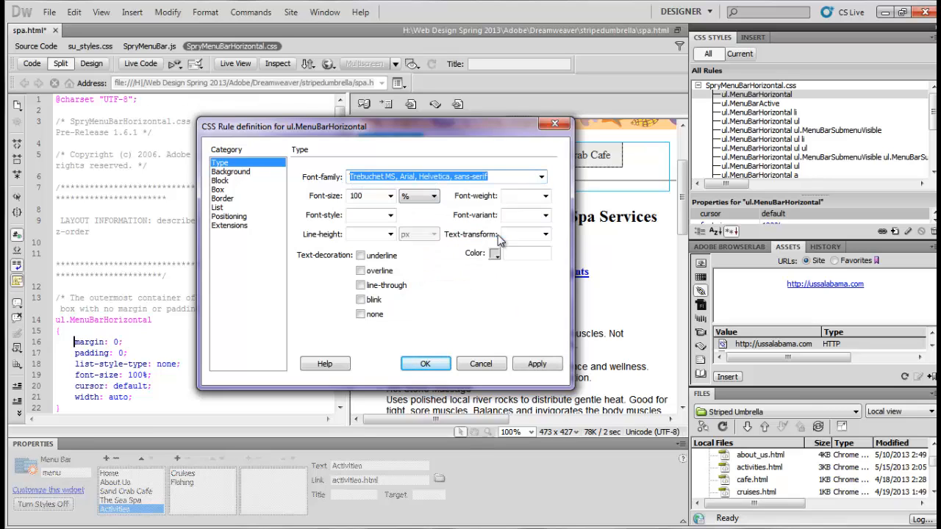
# - Set the font size of the ul.MenuBarHorizontal rule to 14 px, confirm the rule and show the page in Design view
pyautogui.click(430, 200)
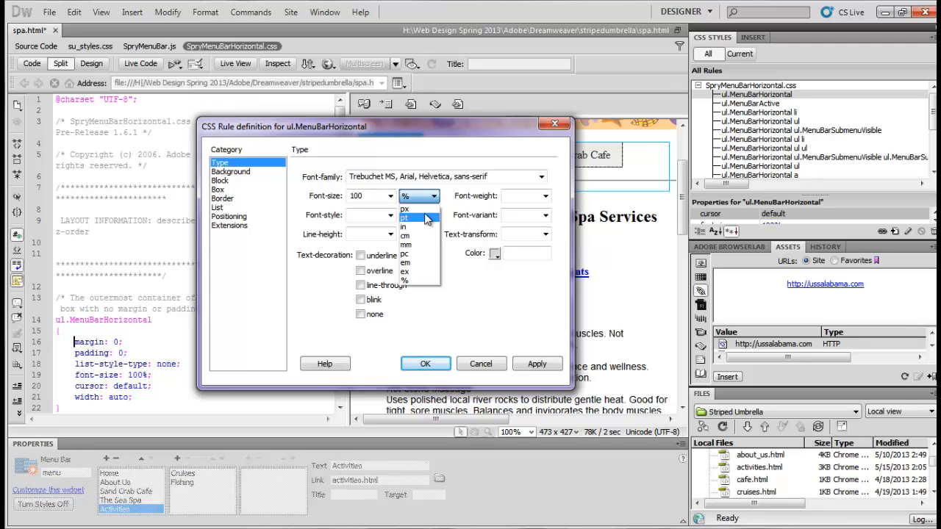
pyautogui.click(425, 209)
pyautogui.click(391, 197)
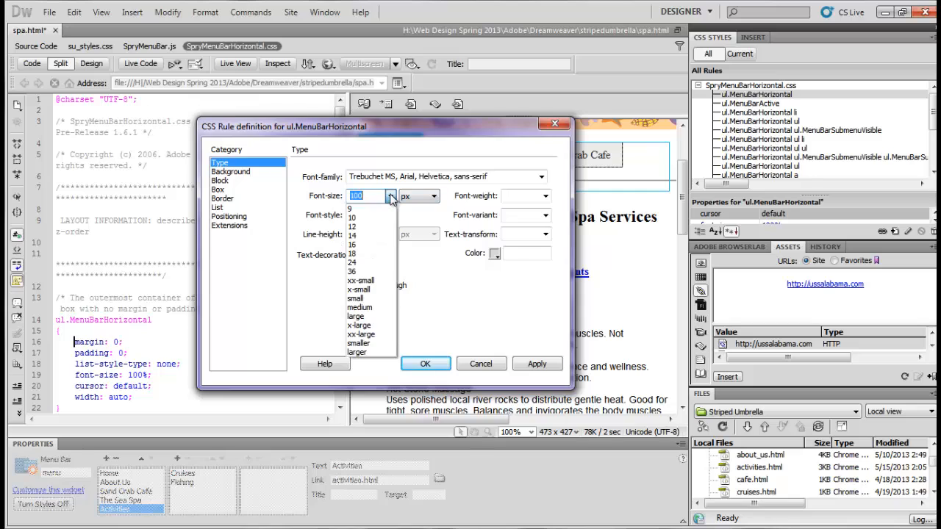
pyautogui.click(373, 236)
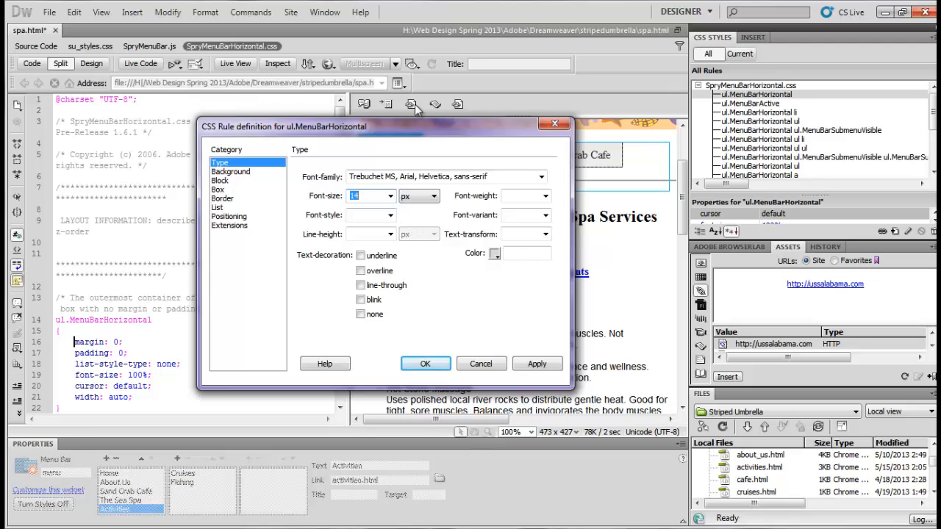
pyautogui.click(425, 365)
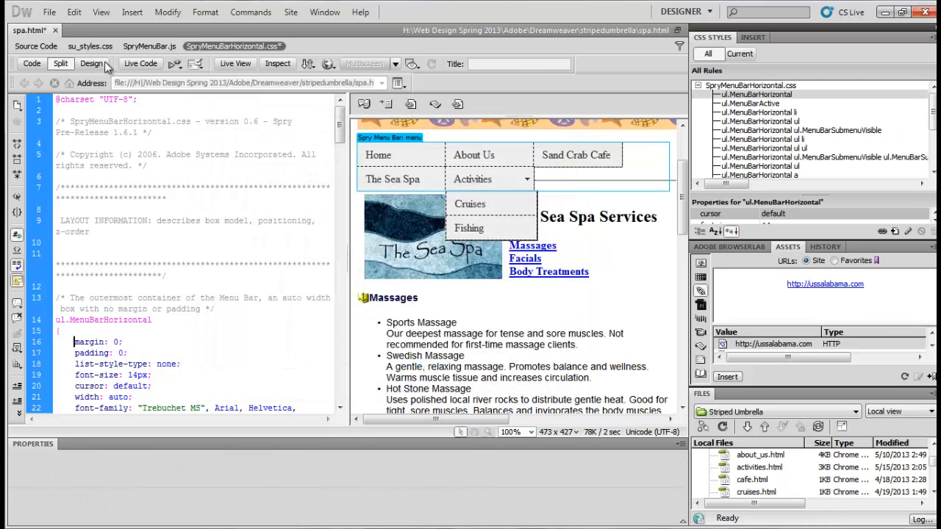
pyautogui.click(105, 63)
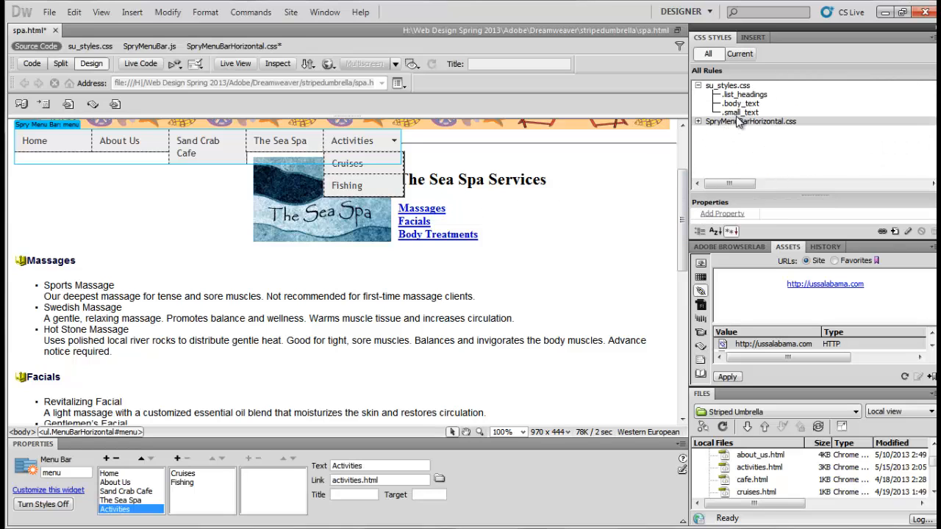
# - Edit the ul.MenuBarHorizontal li rule in SpryMenuBarHorizontal.css and set its box width to 190 px and height to 25 px
pyautogui.click(698, 122)
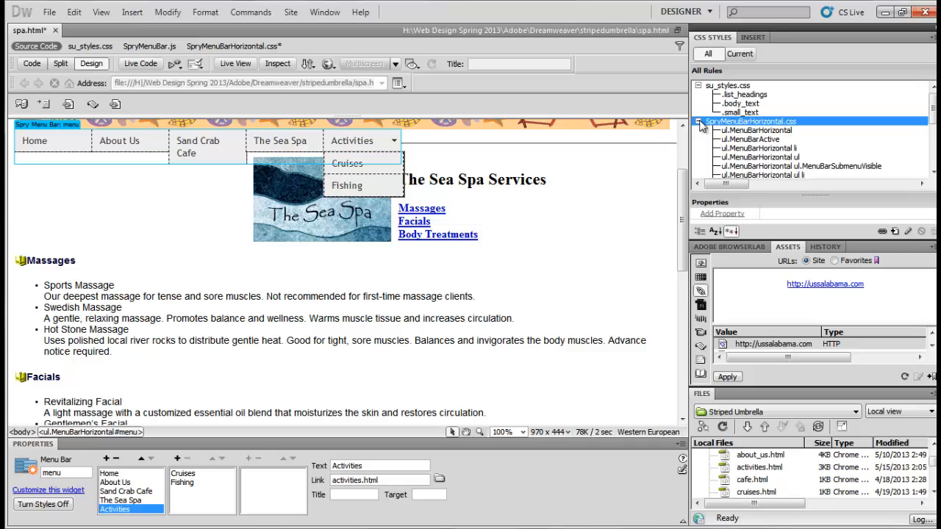
pyautogui.click(752, 149)
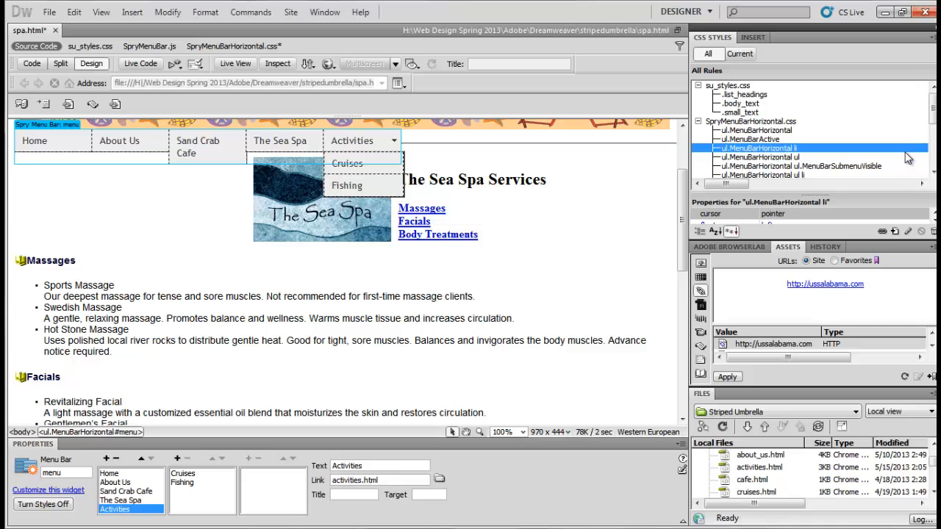
pyautogui.click(906, 232)
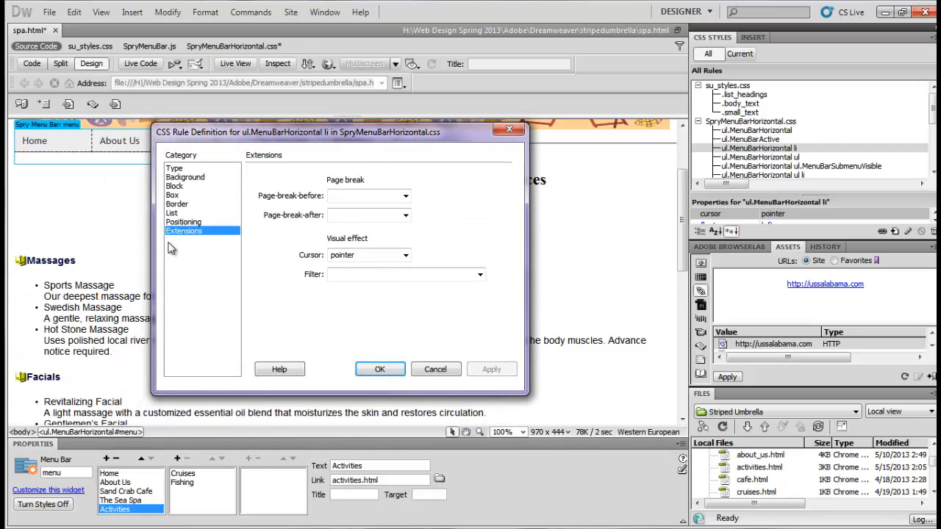
pyautogui.click(177, 195)
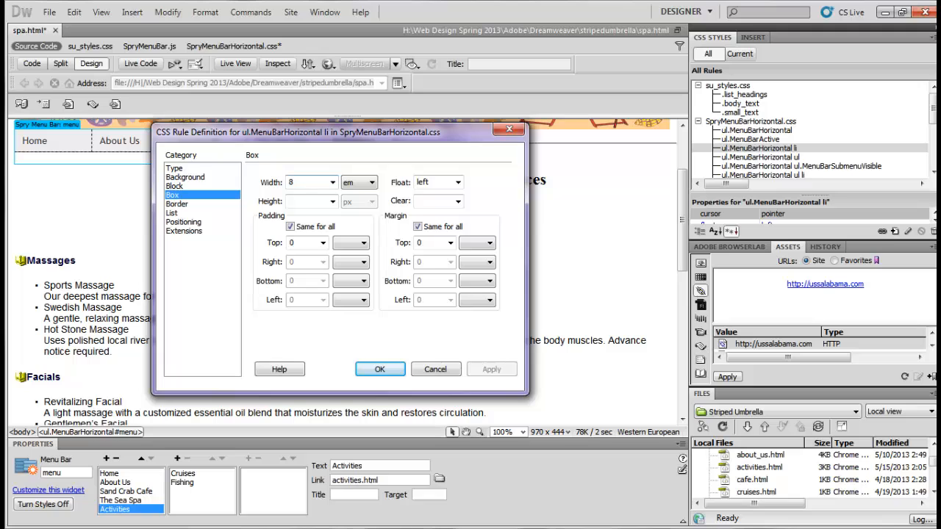
pyautogui.doubleClick(293, 182)
pyautogui.write('19')
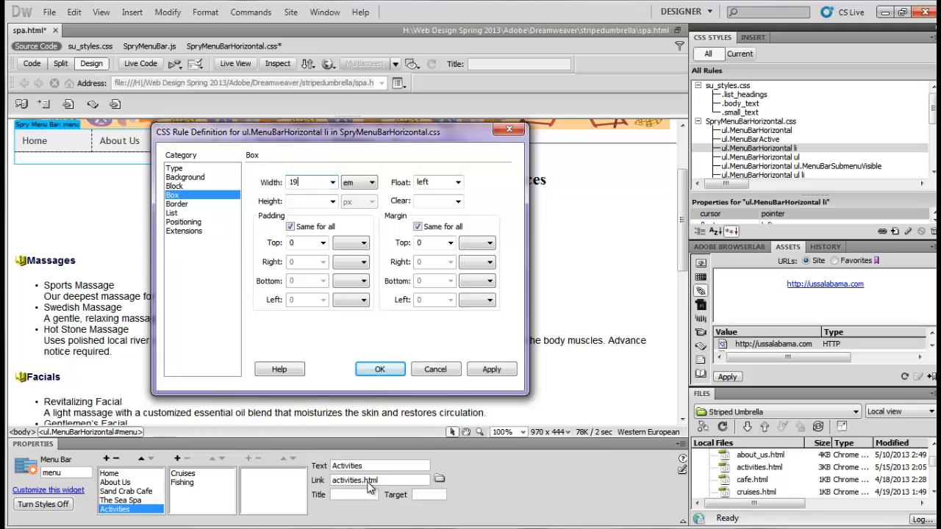
pyautogui.write('0')
pyautogui.click(371, 183)
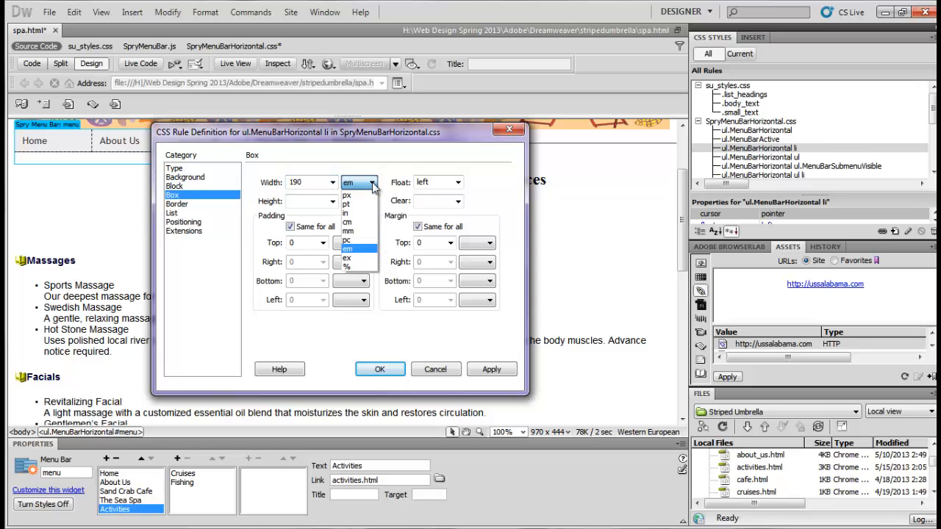
pyautogui.click(360, 197)
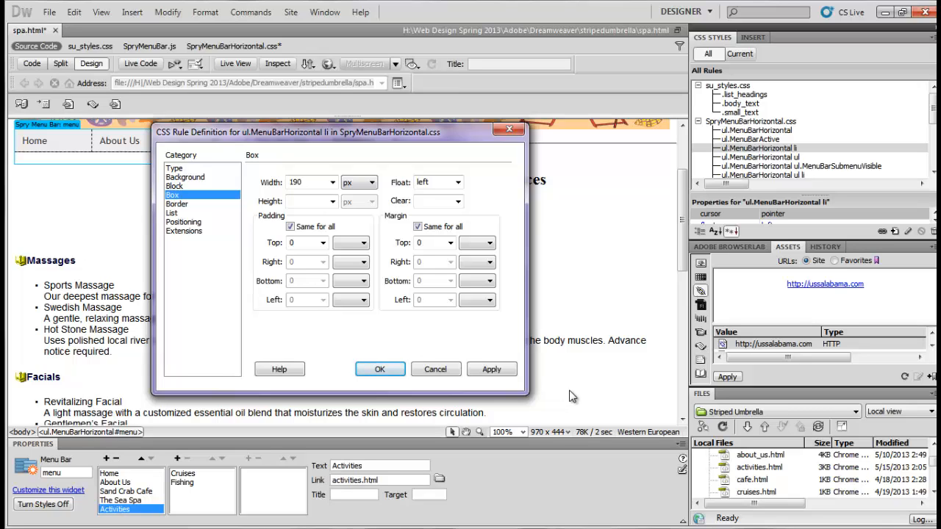
pyautogui.click(314, 201)
pyautogui.write('25')
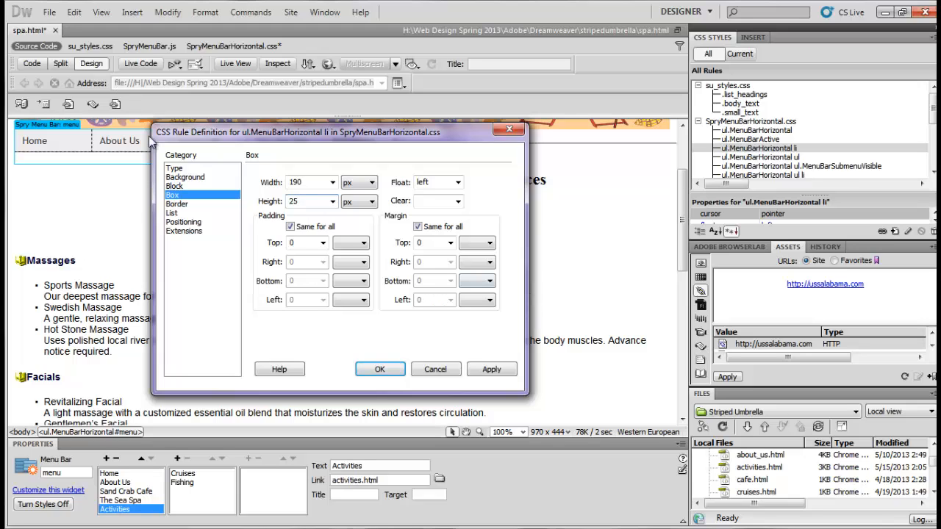
# - Set the text alignment of the ul.MenuBarHorizontal li rule to center and confirm the rule definition
pyautogui.click(175, 186)
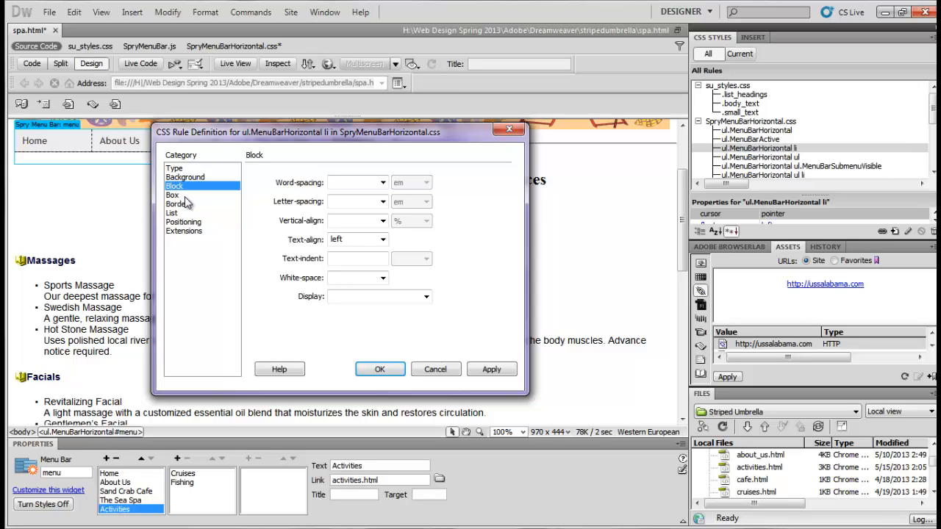
pyautogui.click(383, 241)
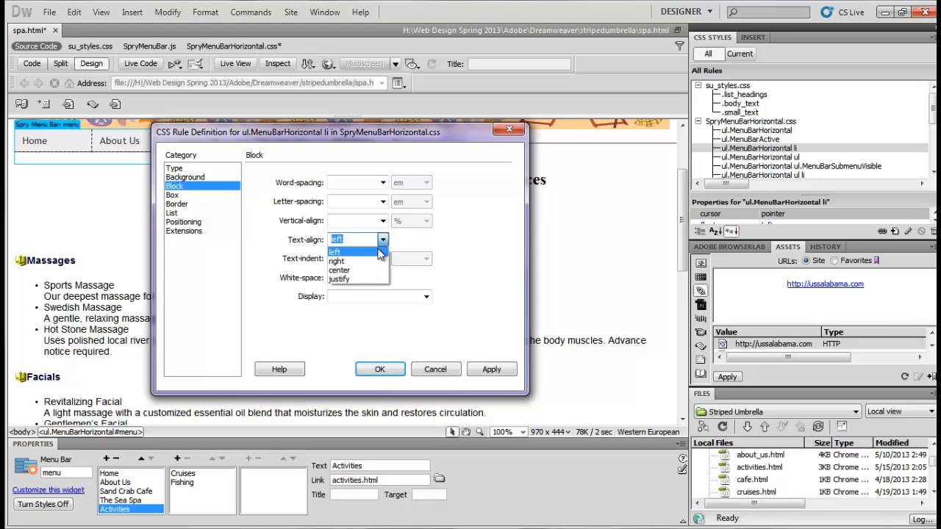
pyautogui.click(360, 270)
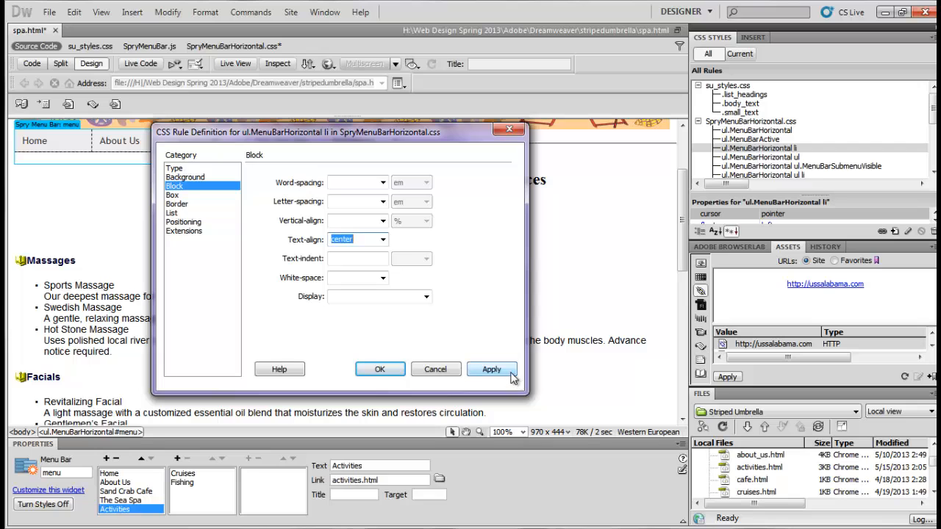
pyautogui.click(380, 370)
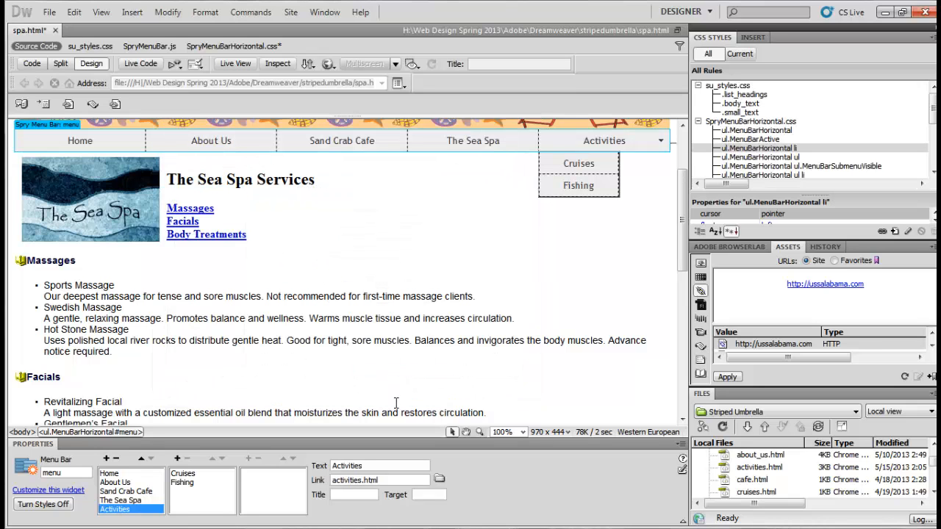
# - Deselect the menu bar and check how it fits beneath the page banner
pyautogui.scroll(3, 396, 403)
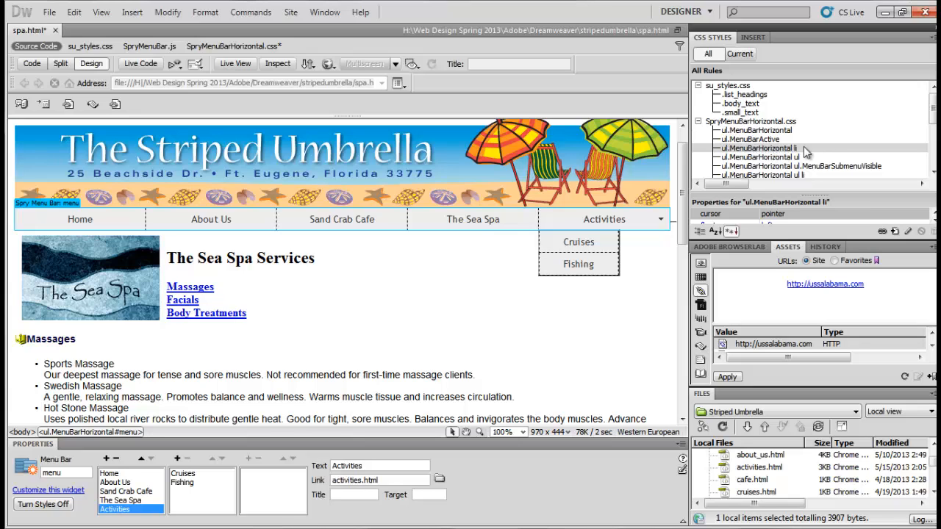
pyautogui.click(527, 294)
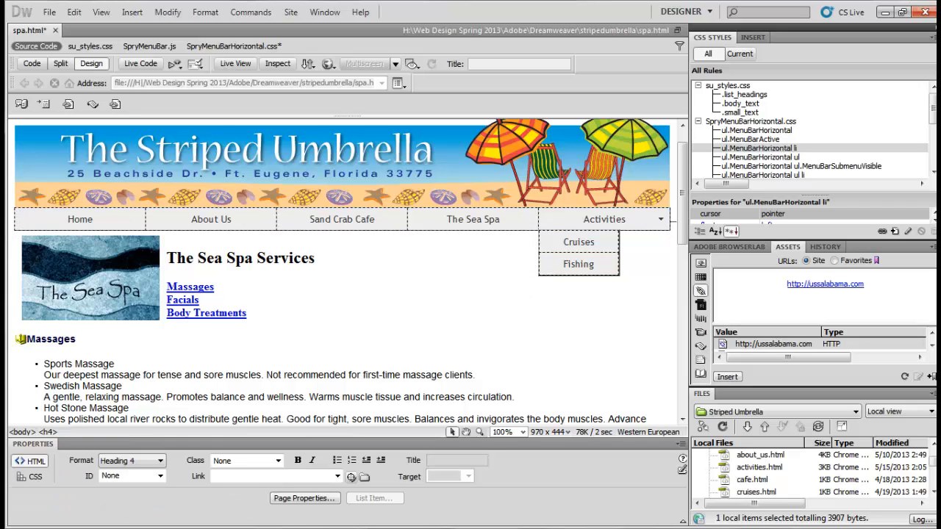
pyautogui.scroll(1, 53, 211)
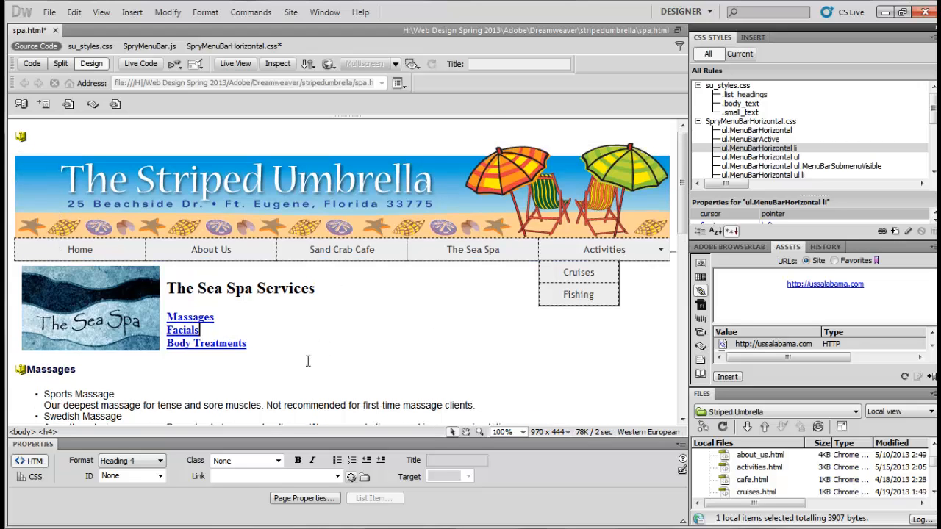
pyautogui.click(378, 342)
pyautogui.moveTo(934, 112); pyautogui.dragTo(934, 114)
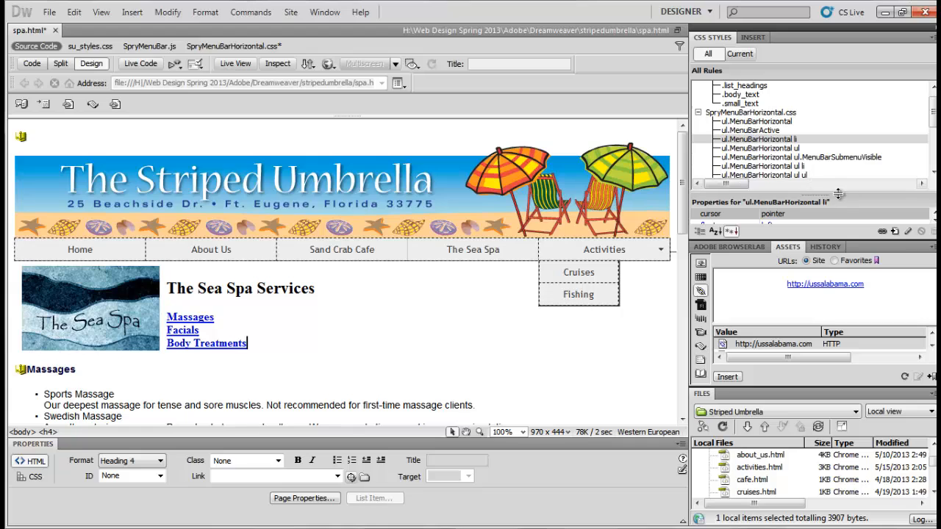
# - Set the background color of the ul.MenuBarHorizontal a rule in SpryMenuBarHorizontal.css to #fff and confirm the rule definition
pyautogui.moveTo(839, 195); pyautogui.dragTo(839, 211)
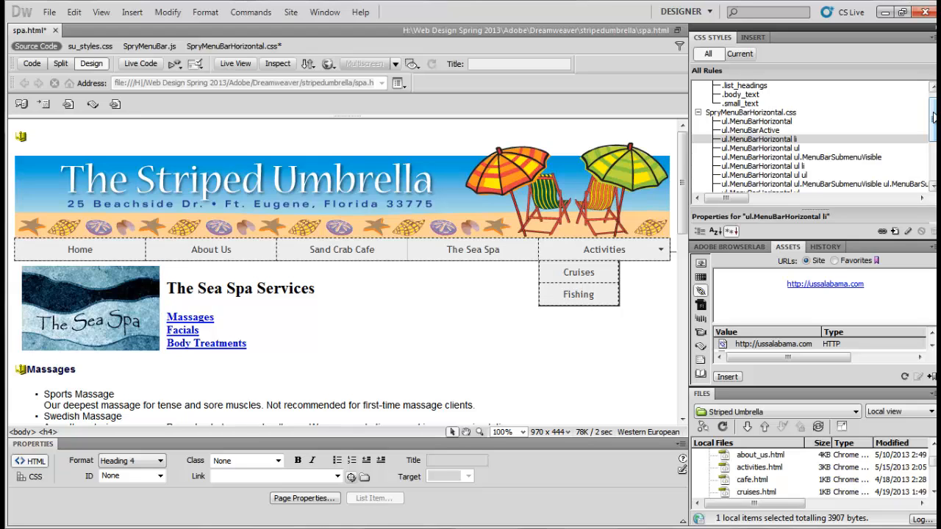
pyautogui.scroll(-2, 933, 115)
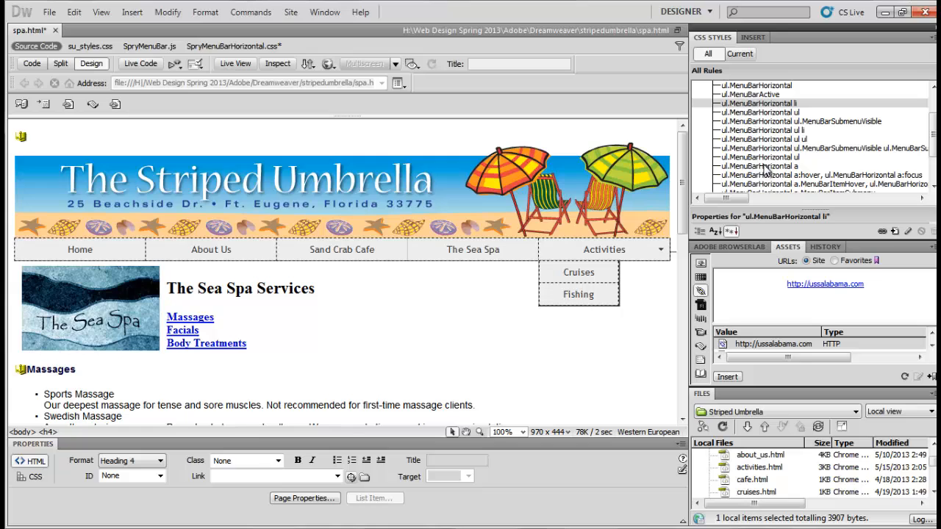
pyautogui.click(765, 167)
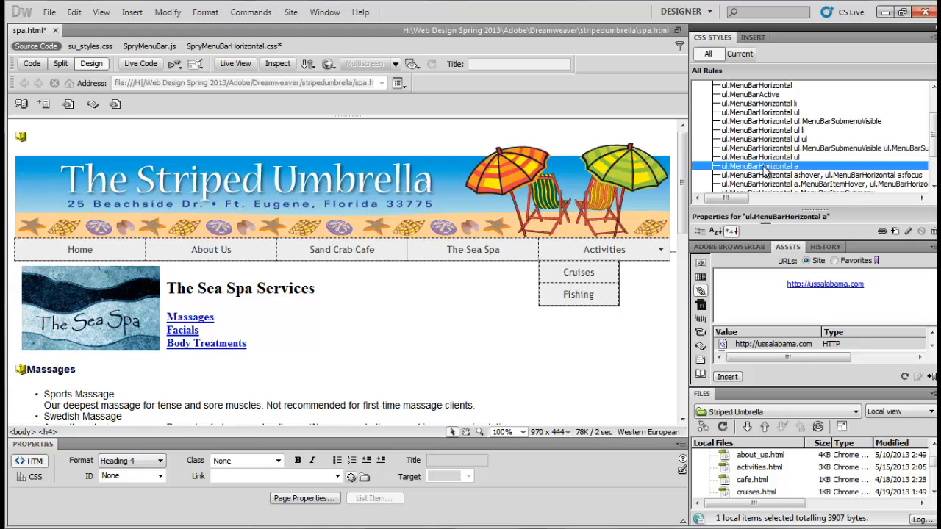
pyautogui.click(908, 231)
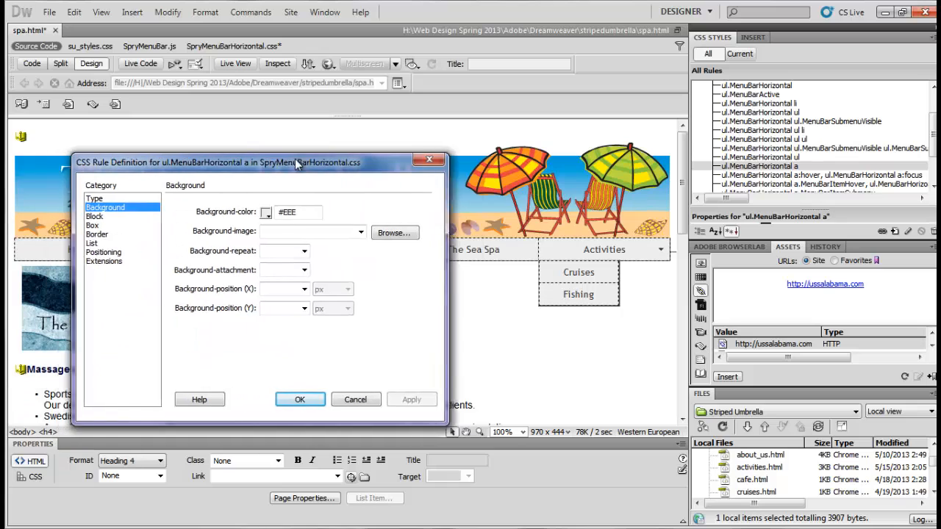
pyautogui.moveTo(297, 164); pyautogui.dragTo(320, 159)
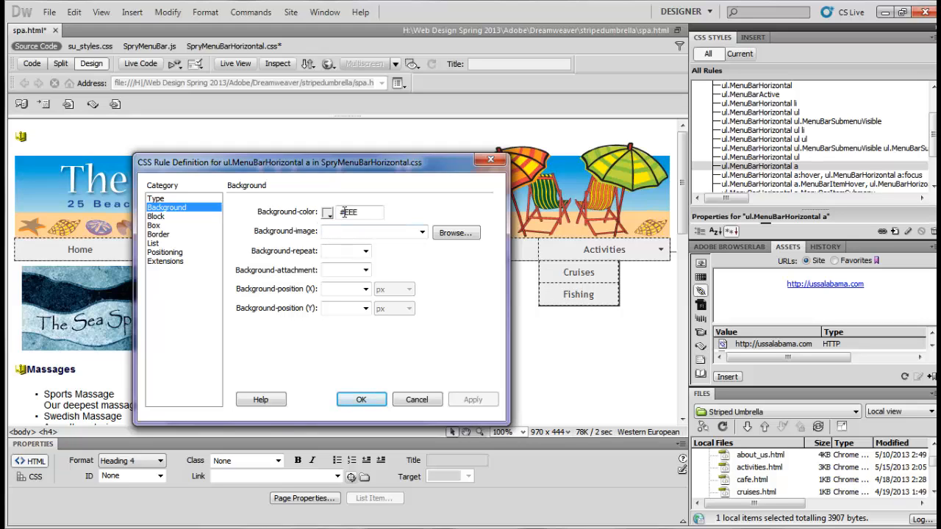
pyautogui.moveTo(358, 212); pyautogui.dragTo(348, 212)
pyautogui.write('fff')
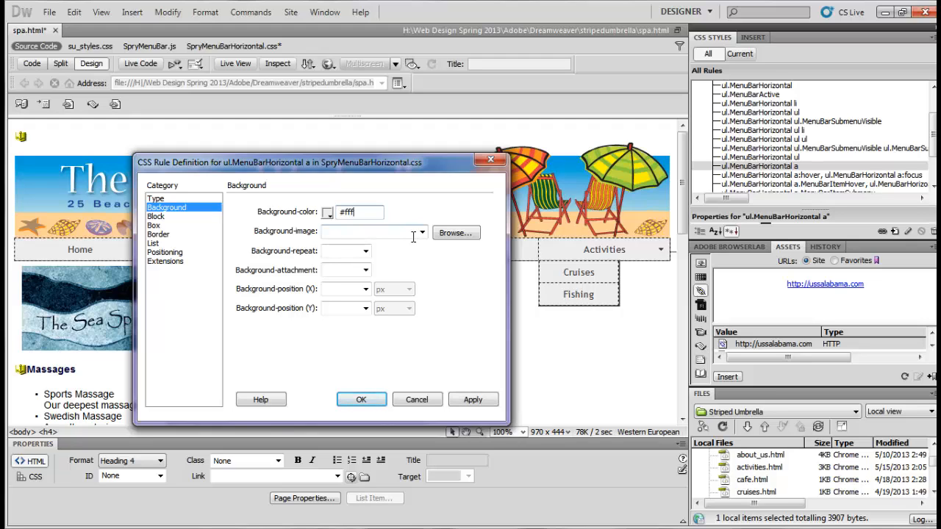
pyautogui.click(359, 401)
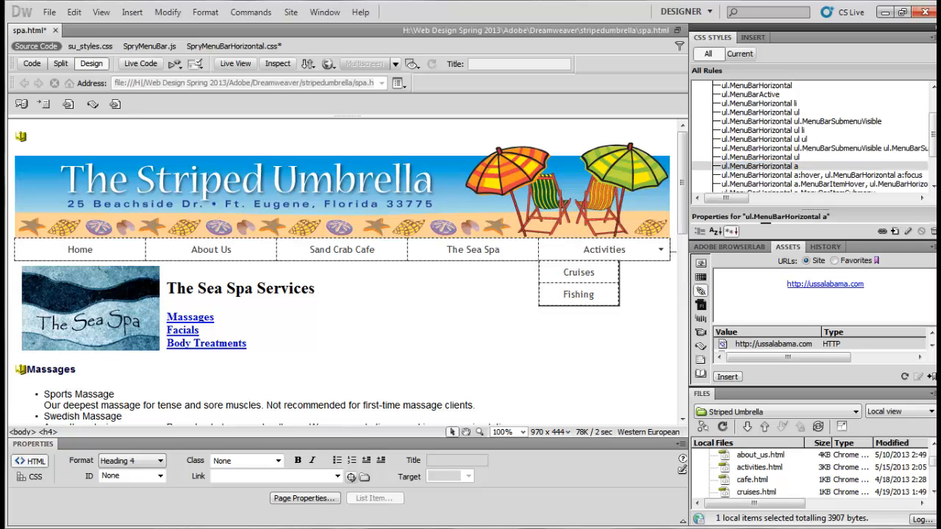
# - Reopen the ul.MenuBarHorizontal a rule definition and set its text color to #fff
pyautogui.moveTo(307, 187); pyautogui.dragTo(449, 119)
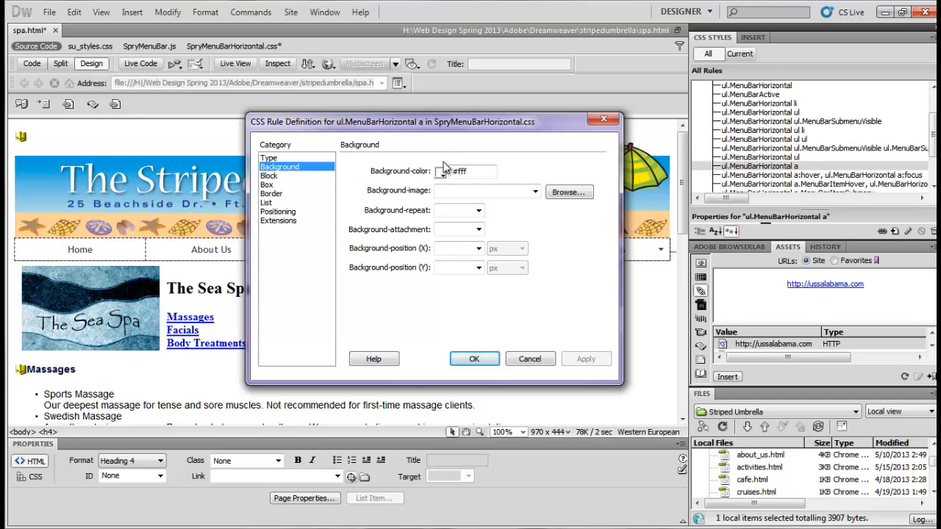
pyautogui.click(285, 159)
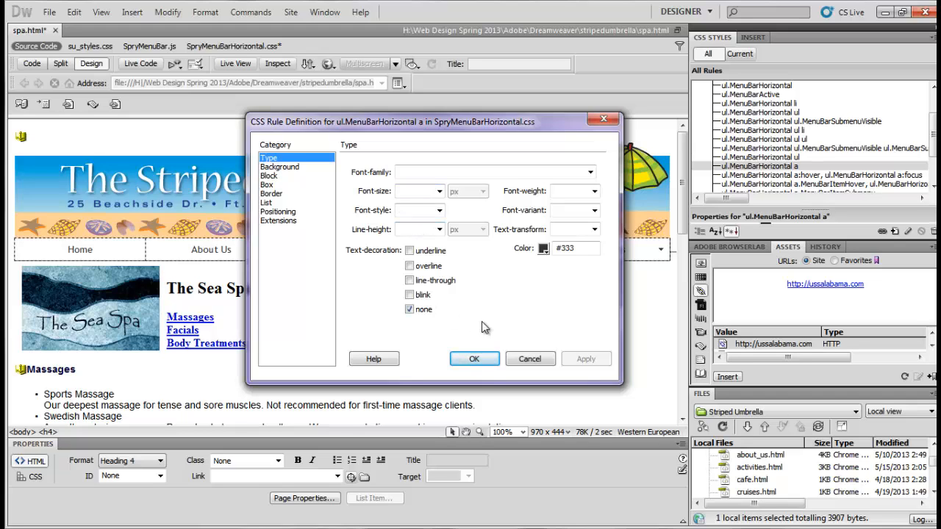
pyautogui.doubleClick(567, 248)
pyautogui.write('fff')
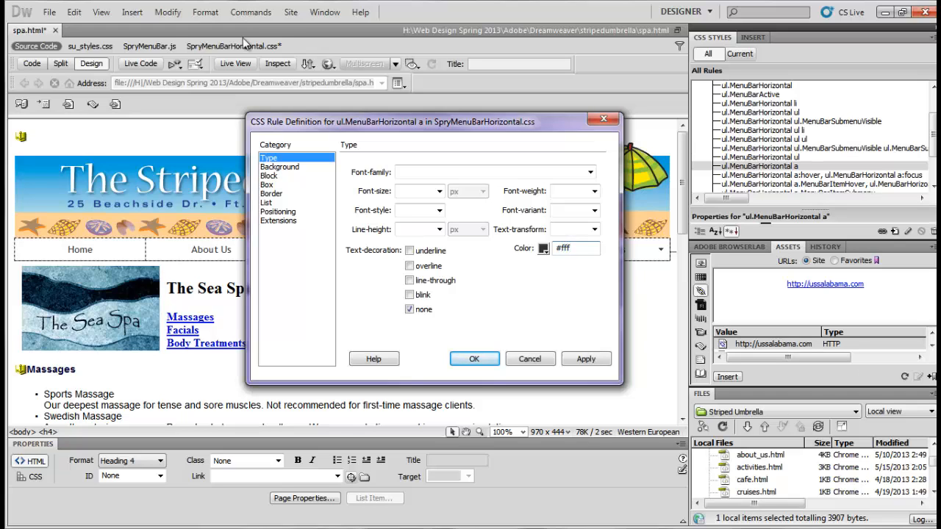
# - Set the background color of the ul.MenuBarHorizontal a rule to #09c, apply it and confirm the rule definition
pyautogui.click(296, 177)
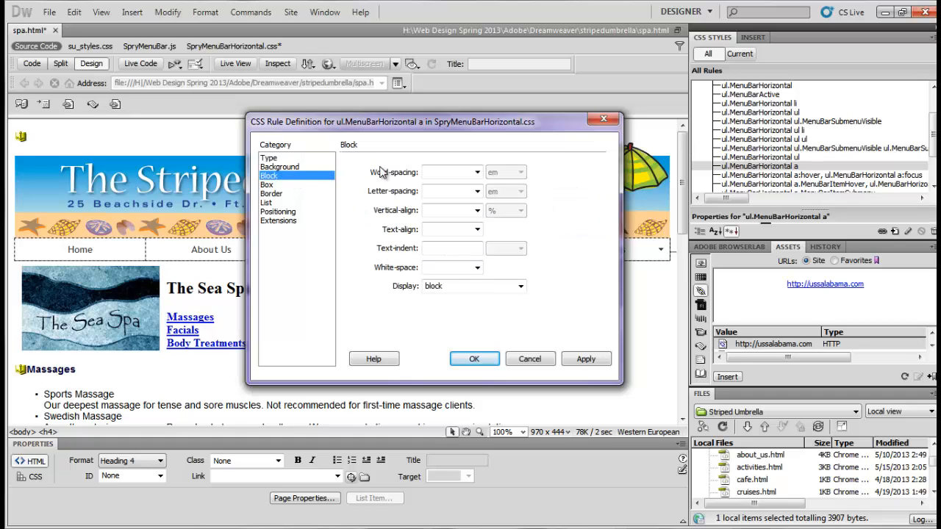
pyautogui.click(279, 167)
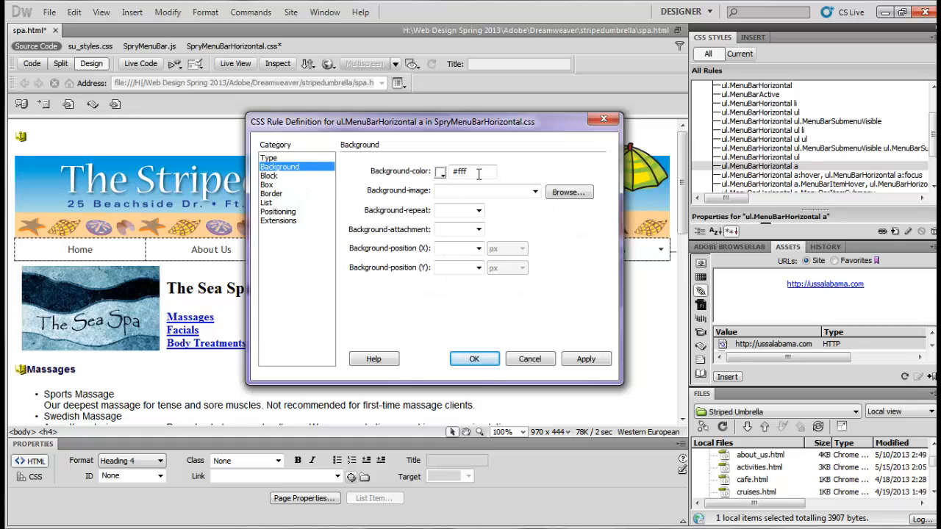
pyautogui.doubleClick(460, 171)
pyautogui.write('09c')
pyautogui.click(459, 211)
pyautogui.click(582, 360)
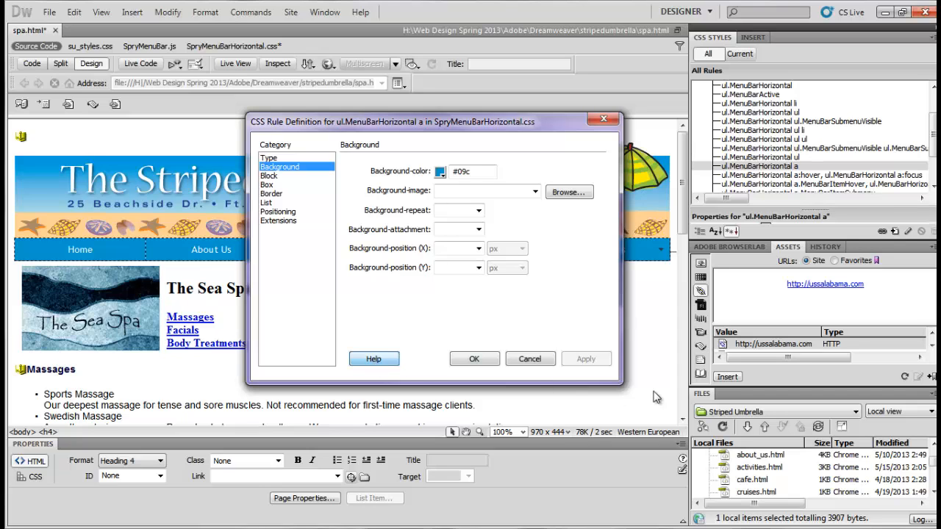
pyautogui.click(479, 358)
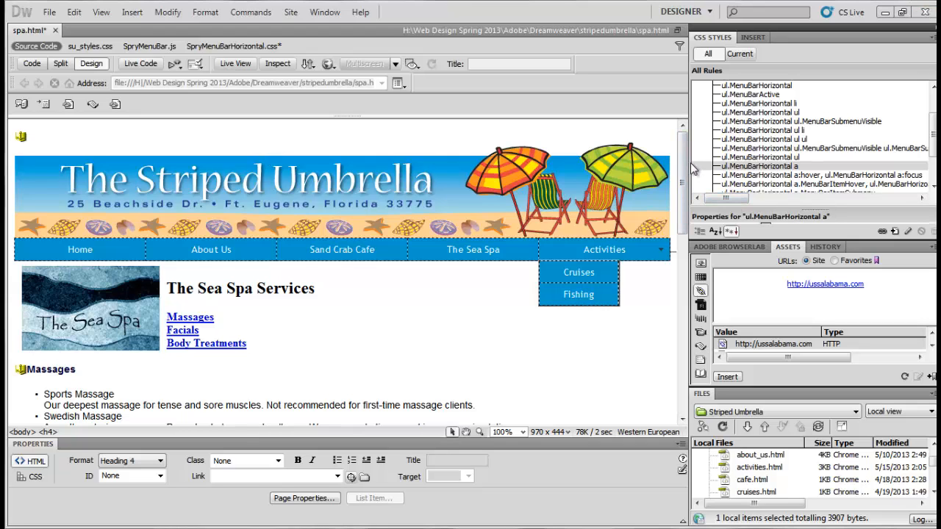
# - Widen the CSS rule list at the expense of the document area so the long menu bar selectors can be read
pyautogui.moveTo(690, 162); pyautogui.dragTo(344, 157)
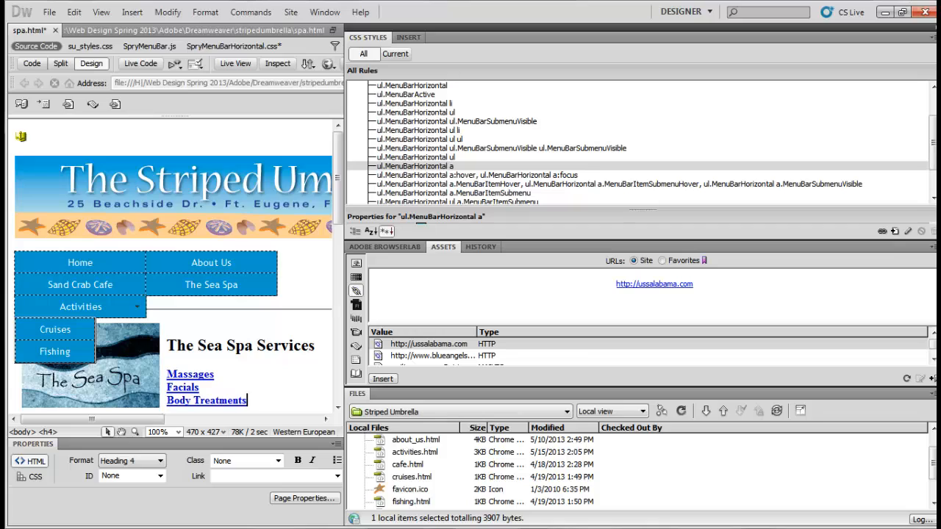
pyautogui.hotkey('alt', 'Tab')
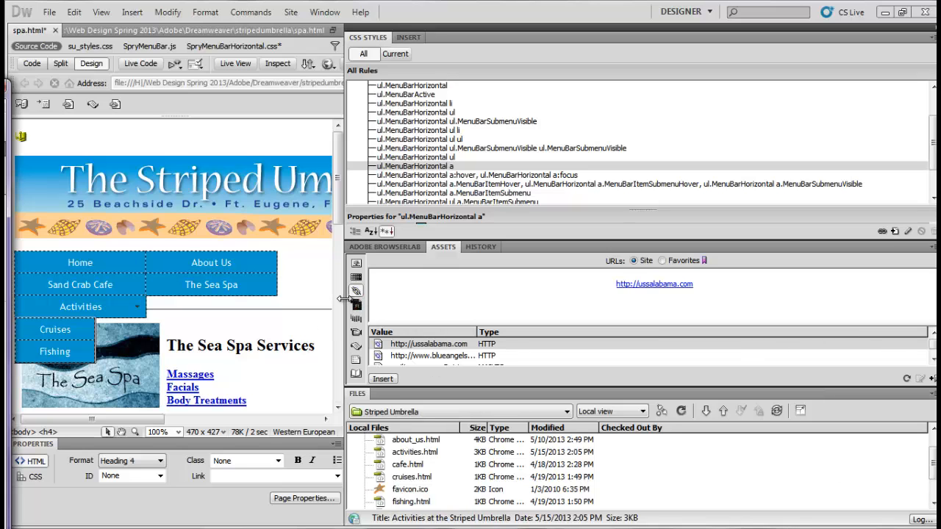
pyautogui.moveTo(343, 297); pyautogui.dragTo(251, 297)
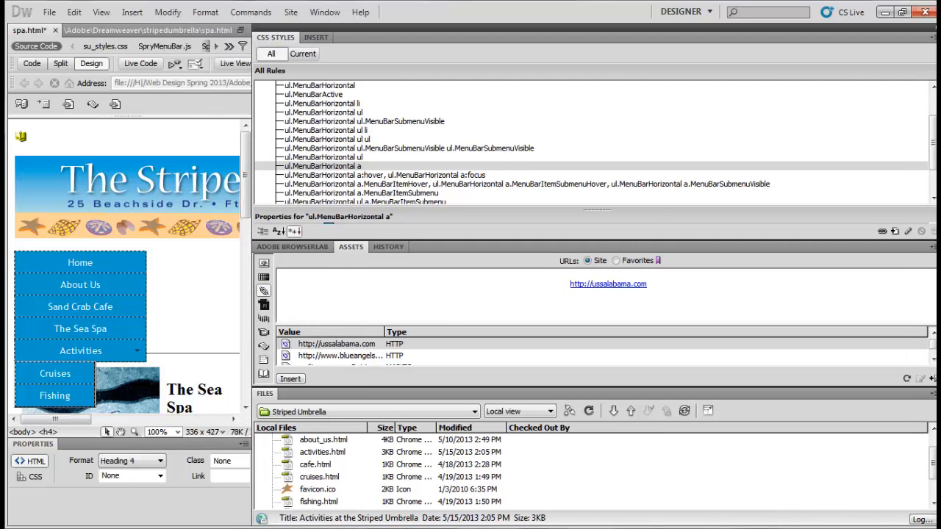
pyautogui.moveTo(934, 142)
pyautogui.mouseDown()
pyautogui.moveTo(934, 111)
pyautogui.moveTo(934, 140)
pyautogui.mouseUp()
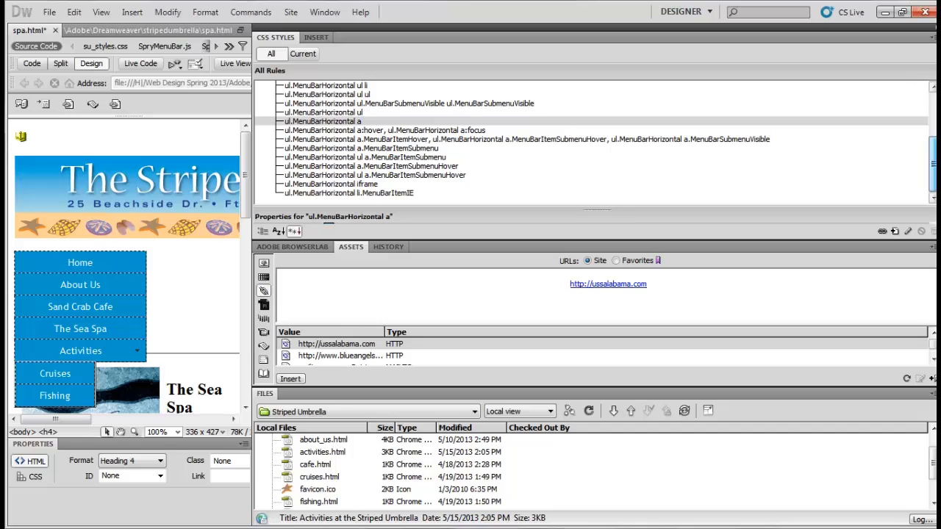
# - Review the MenuBarItemHover, ul.MenuBarHorizontal, ul.MenuBarHorizontal li and ul.MenuBarHorizontal a rules in SpryMenuBarHorizontal.css
pyautogui.click(553, 140)
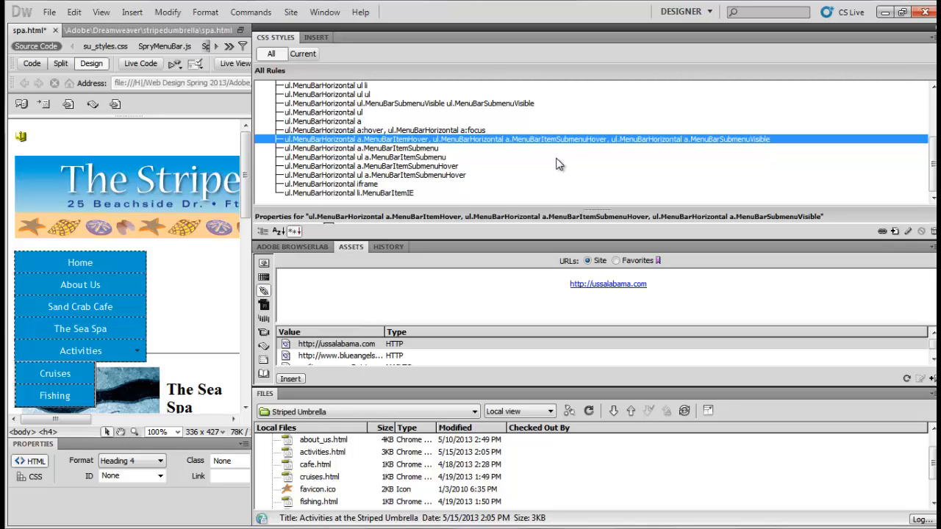
pyautogui.scroll(5, 557, 163)
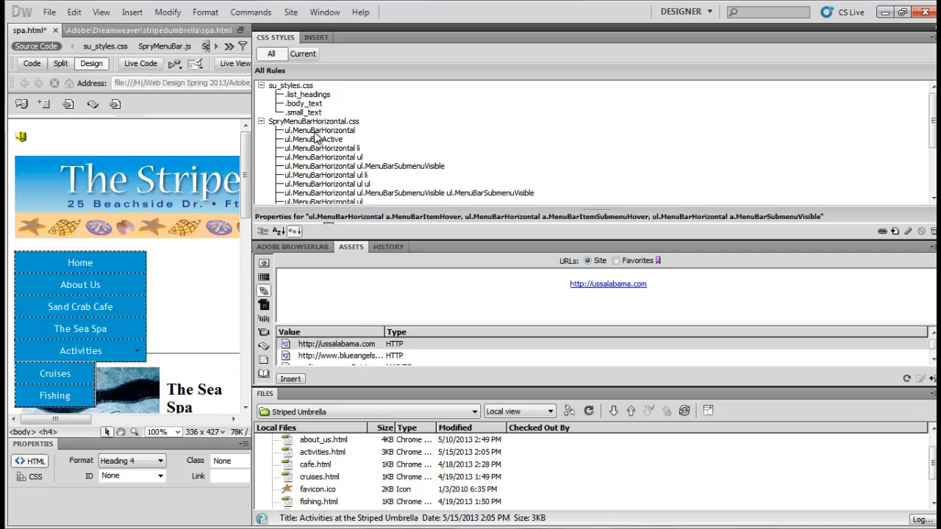
pyautogui.click(332, 133)
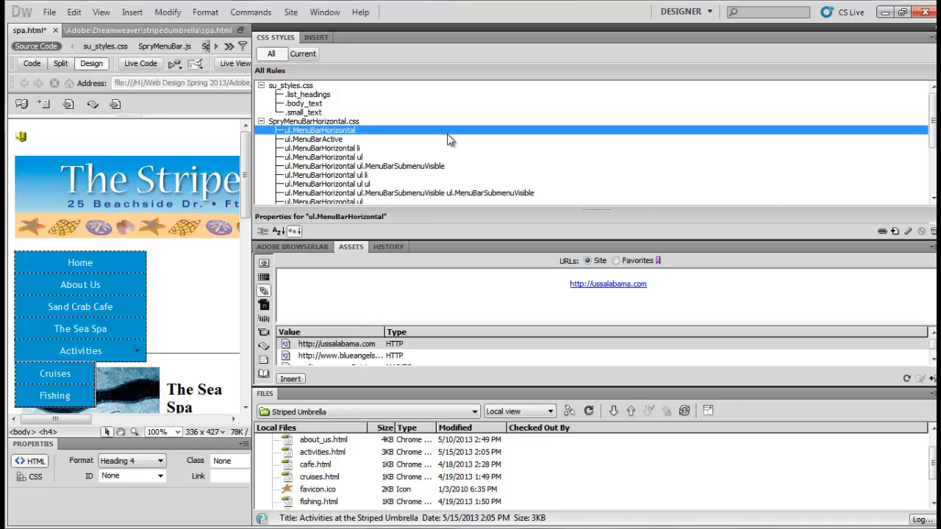
pyautogui.click(334, 148)
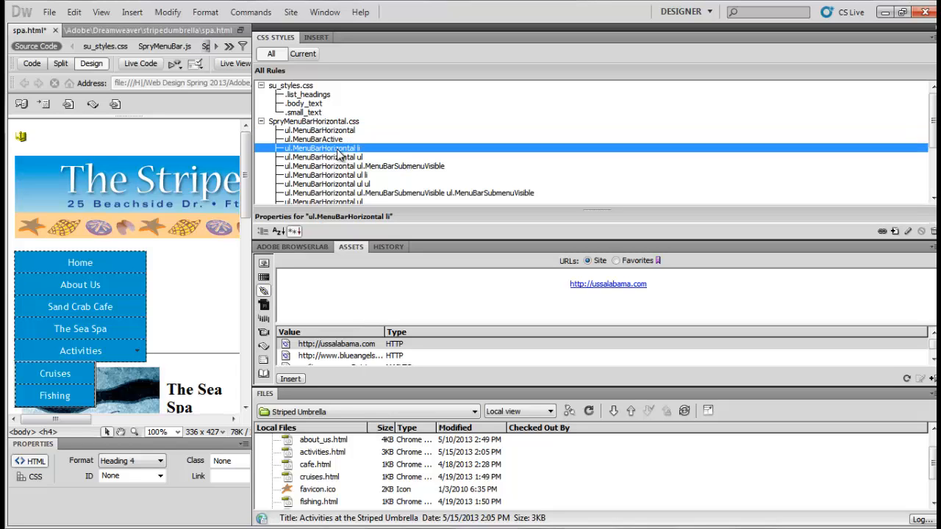
pyautogui.scroll(-2, 338, 150)
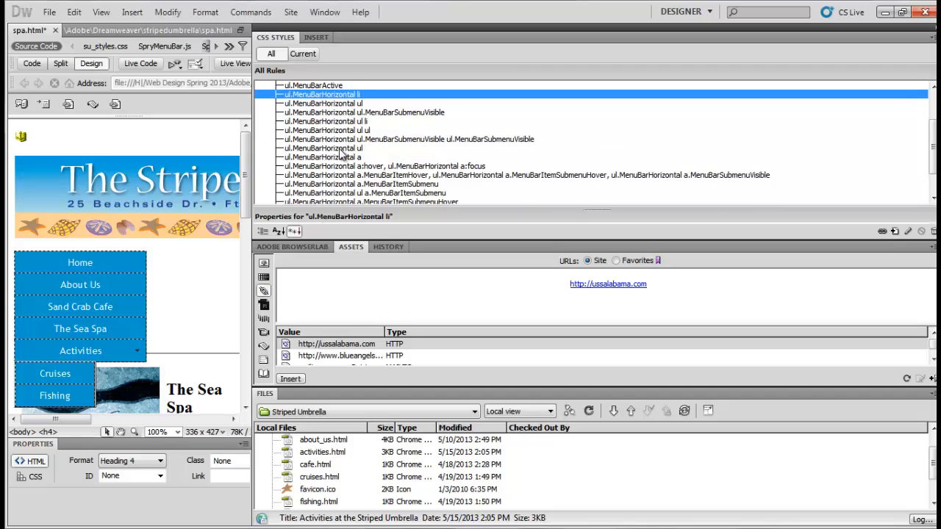
pyautogui.click(348, 157)
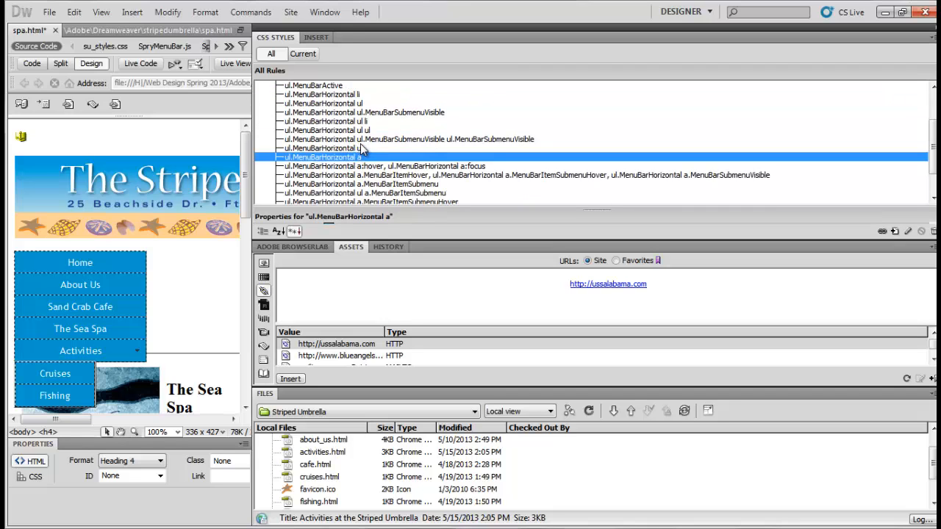
pyautogui.scroll(-1, 375, 147)
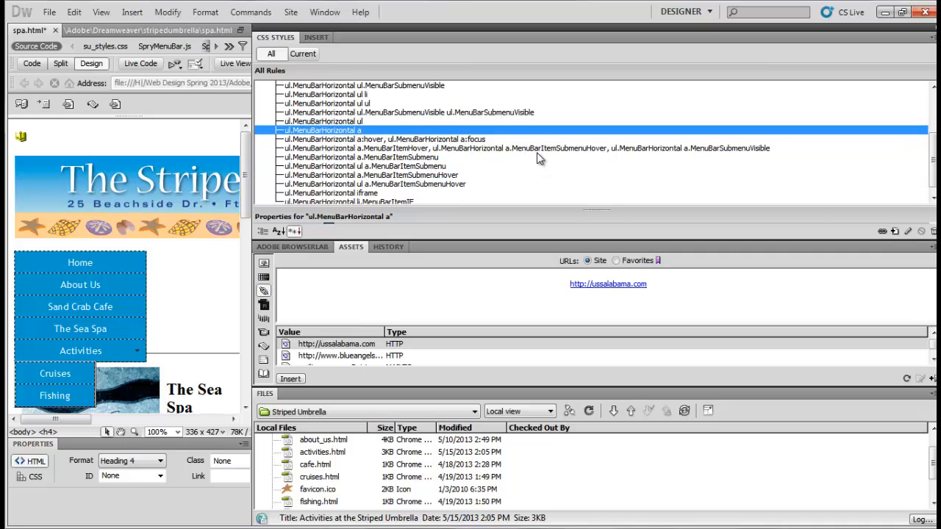
# - Edit the combined a.MenuBarItemHover, a.MenuBarItemSubmenuHover and a.MenuBarSubmenuVisible rule and set its text color to #630
pyautogui.click(540, 148)
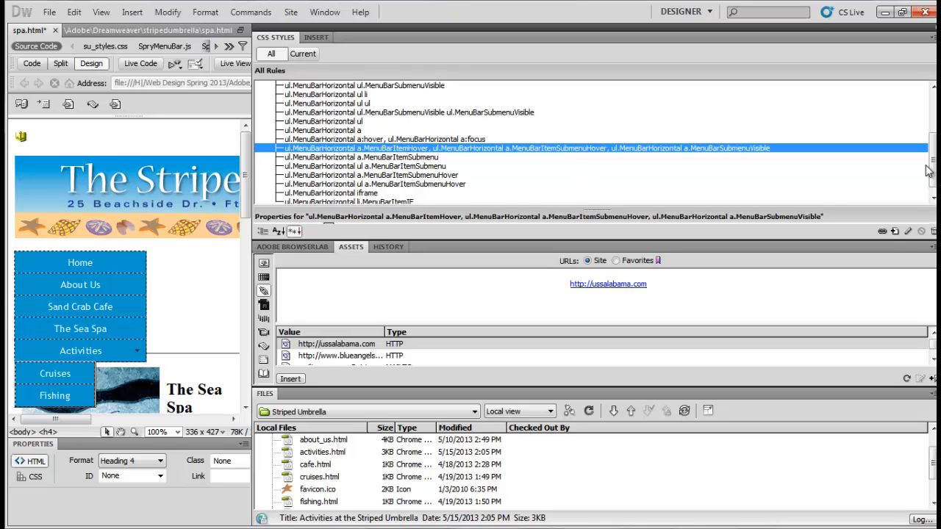
pyautogui.click(908, 232)
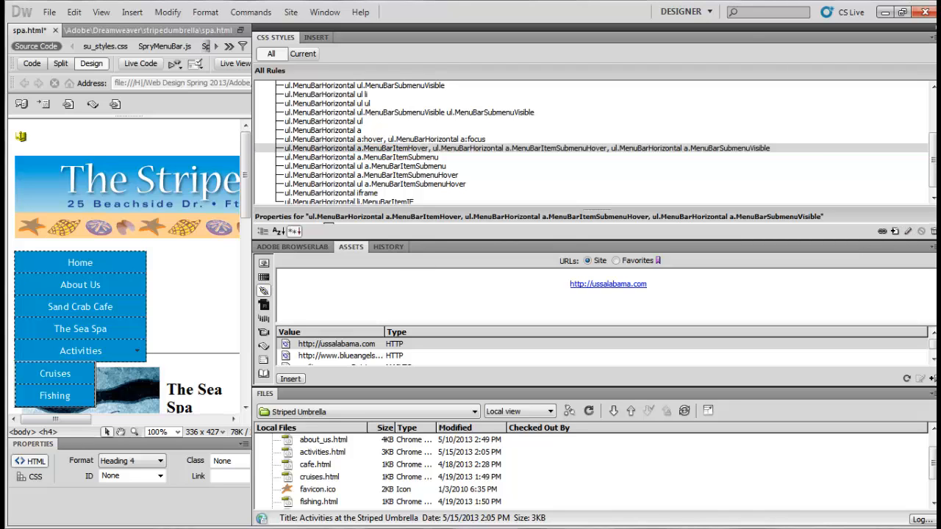
pyautogui.moveTo(487, 155); pyautogui.dragTo(514, 139)
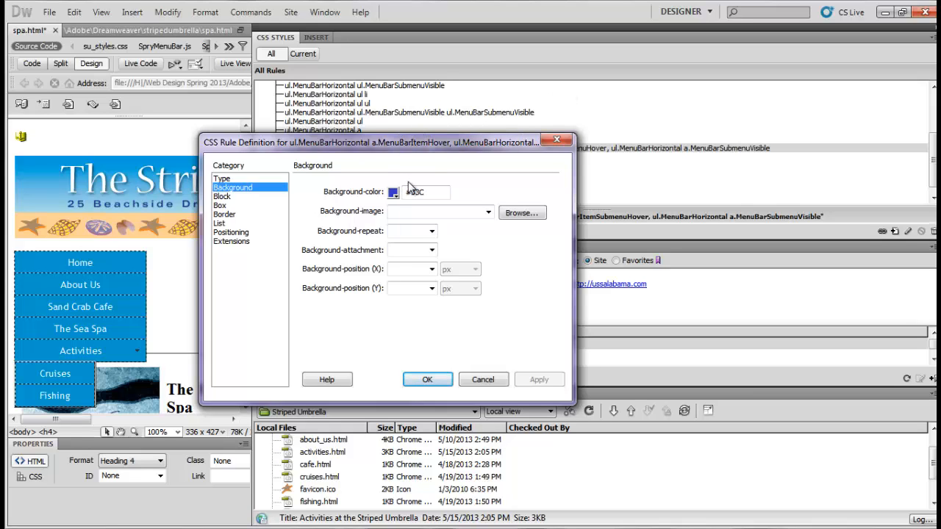
pyautogui.click(229, 179)
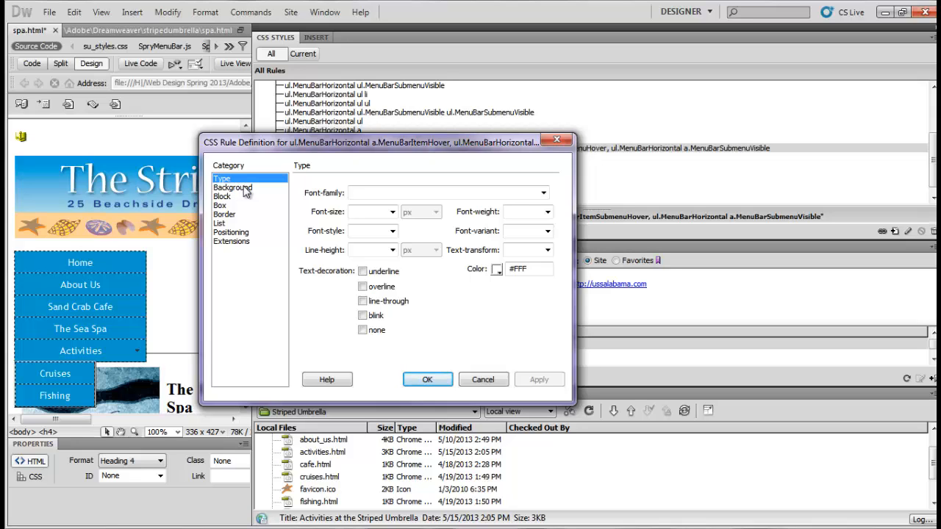
pyautogui.moveTo(549, 270); pyautogui.dragTo(514, 271)
pyautogui.write('630')
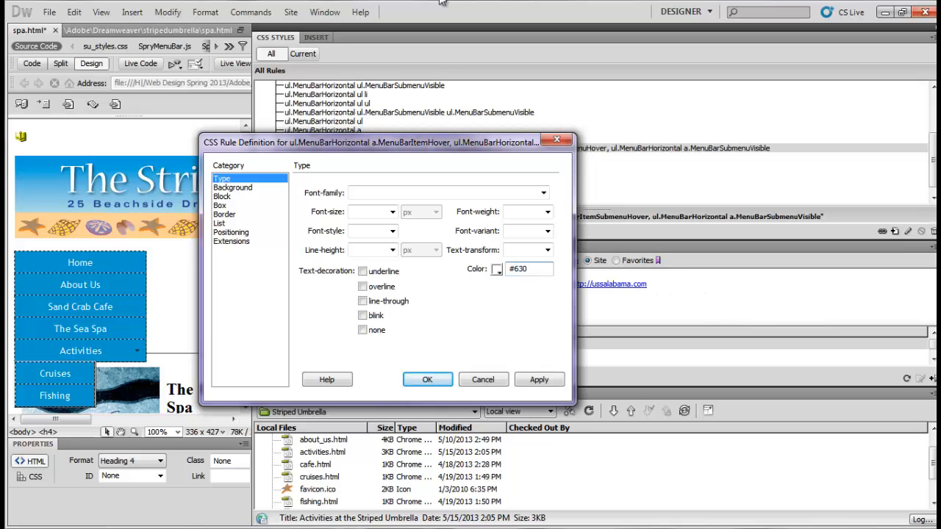
# - Set the background color of the combined menu item hover rule to #fc9, apply it and confirm the rule definition
pyautogui.click(236, 188)
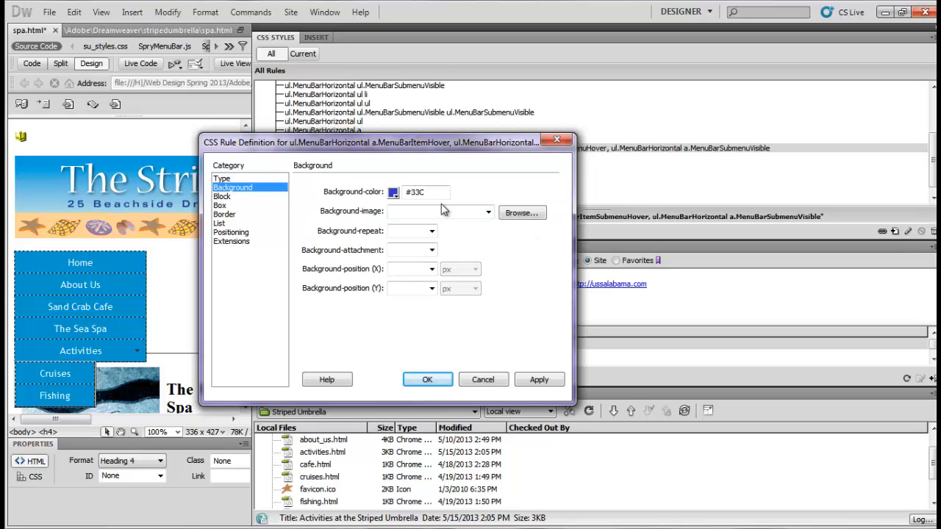
pyautogui.doubleClick(416, 191)
pyautogui.write('fc9')
pyautogui.click(545, 382)
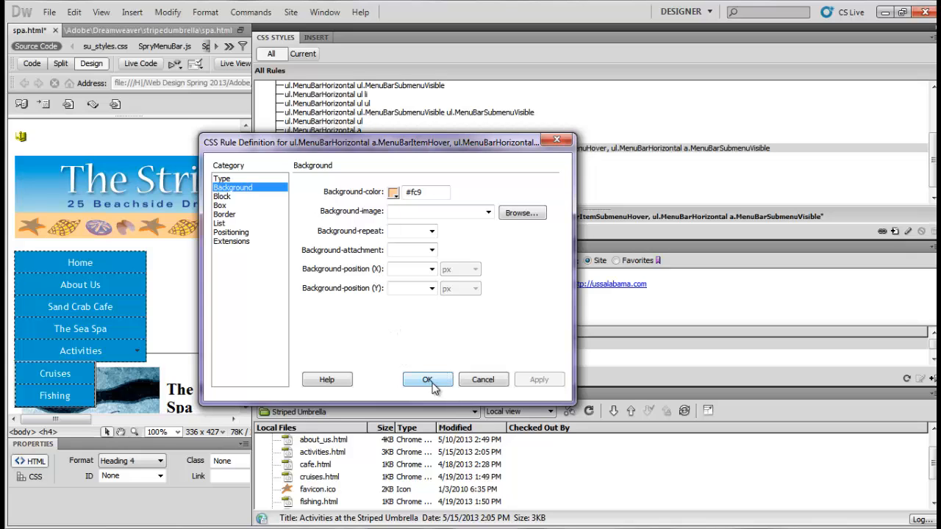
pyautogui.click(429, 379)
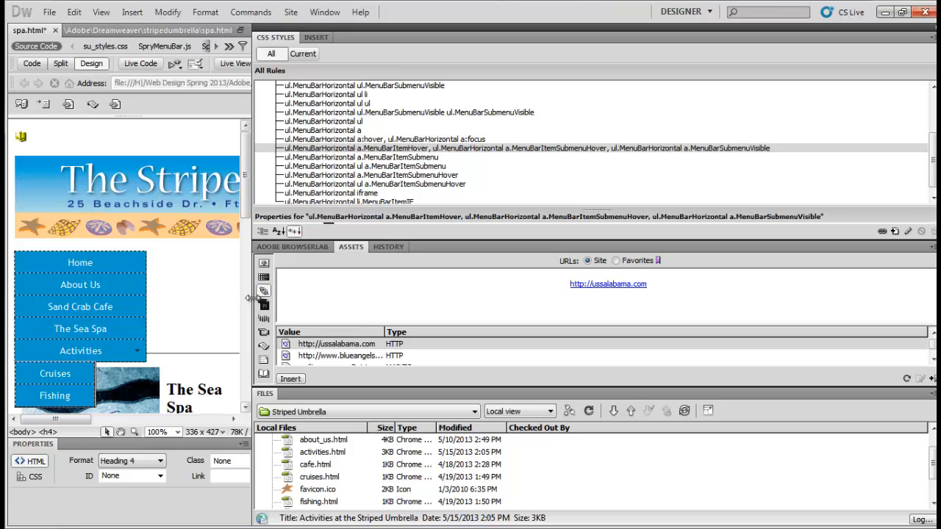
# - Widen the document area again, save spa.html with its related files and accept copying the Spry dependent files
pyautogui.moveTo(250, 298); pyautogui.dragTo(820, 285)
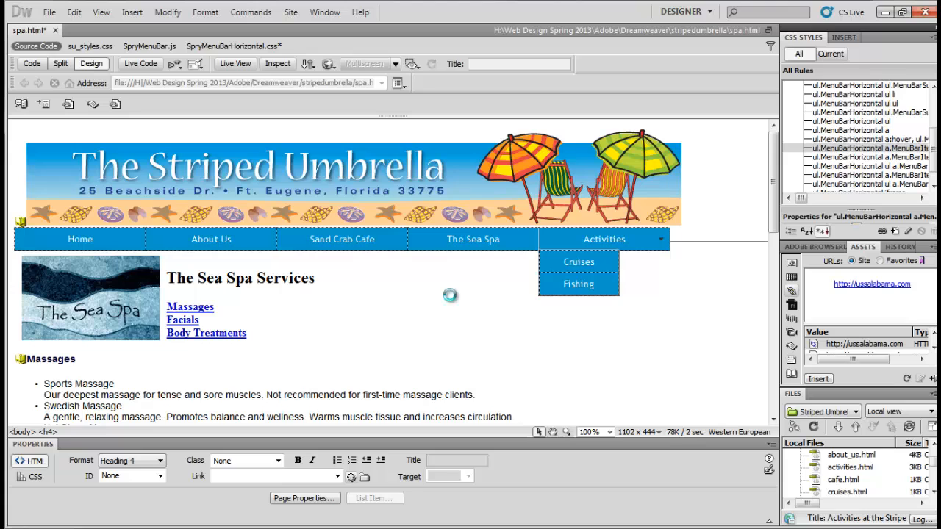
pyautogui.hotkey('ctrl', 's')
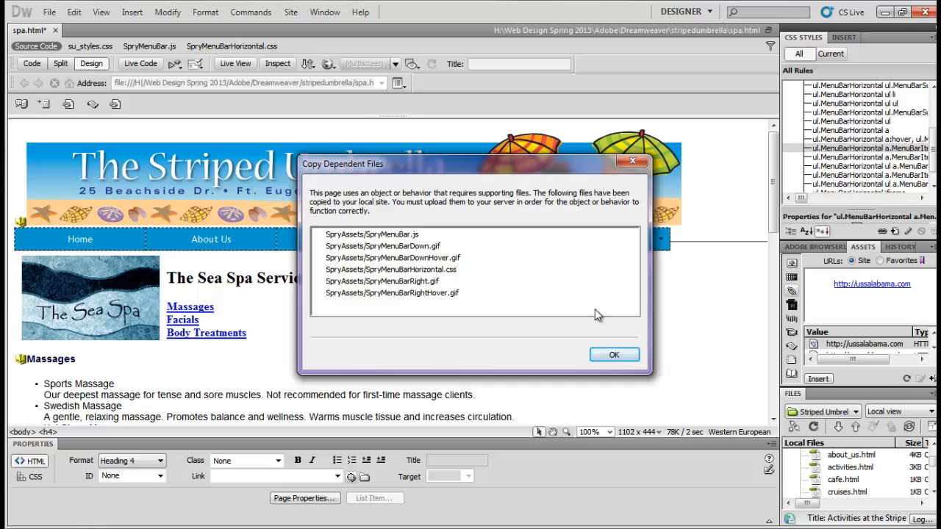
pyautogui.click(615, 356)
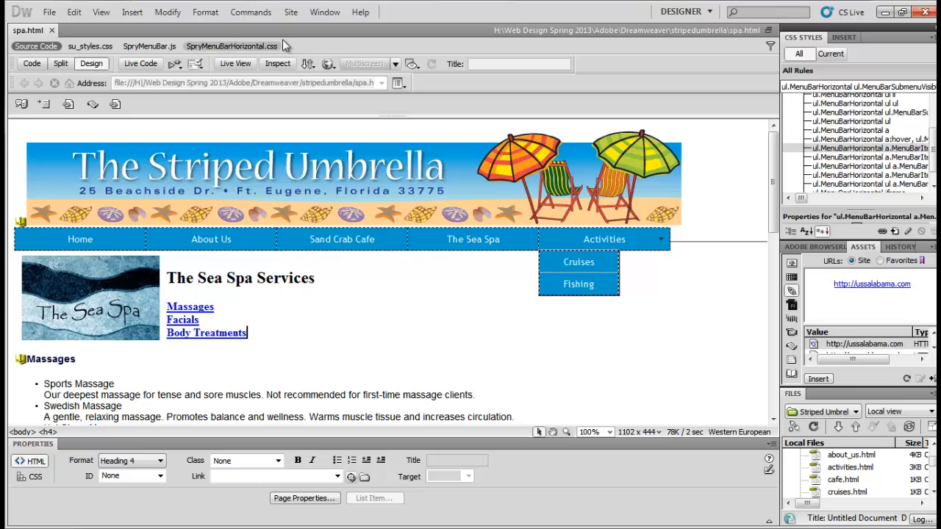
# - Preview spa.html in the browser, check the hover colors of the Activities and Home menu items, and return to Dreamweaver
pyautogui.press('F12')
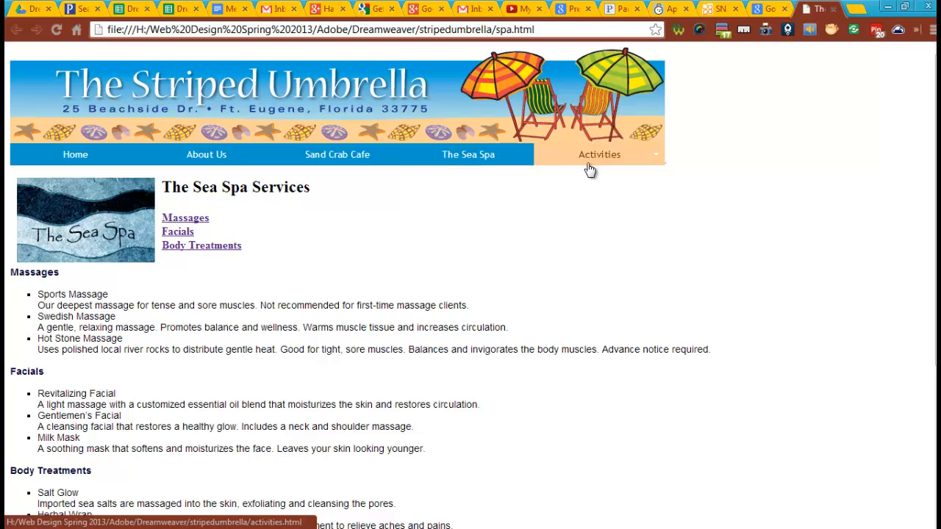
pyautogui.moveTo(590, 166)
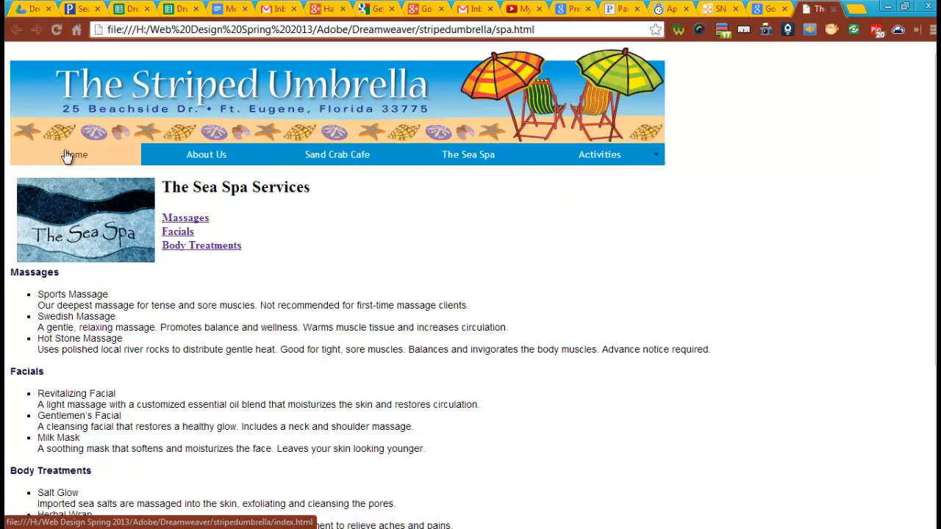
pyautogui.moveTo(653, 166)
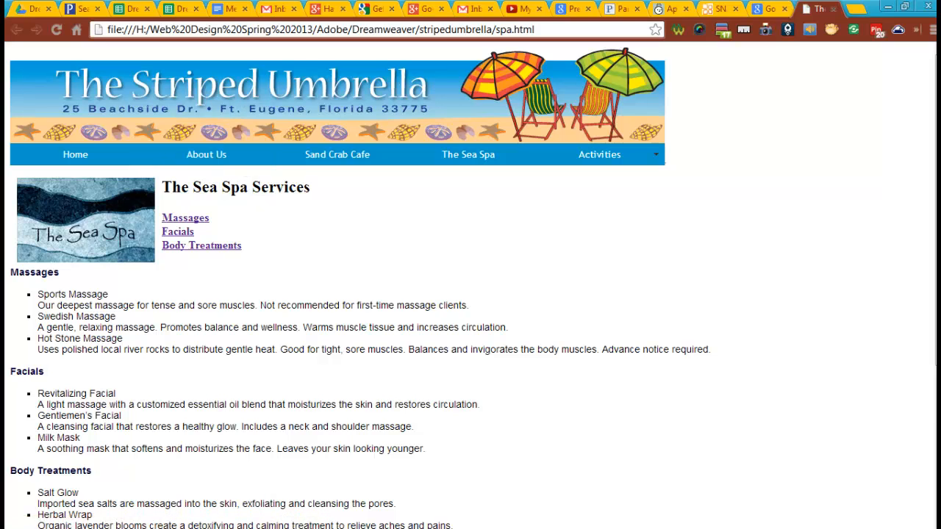
pyautogui.hotkey('alt', 'Tab')
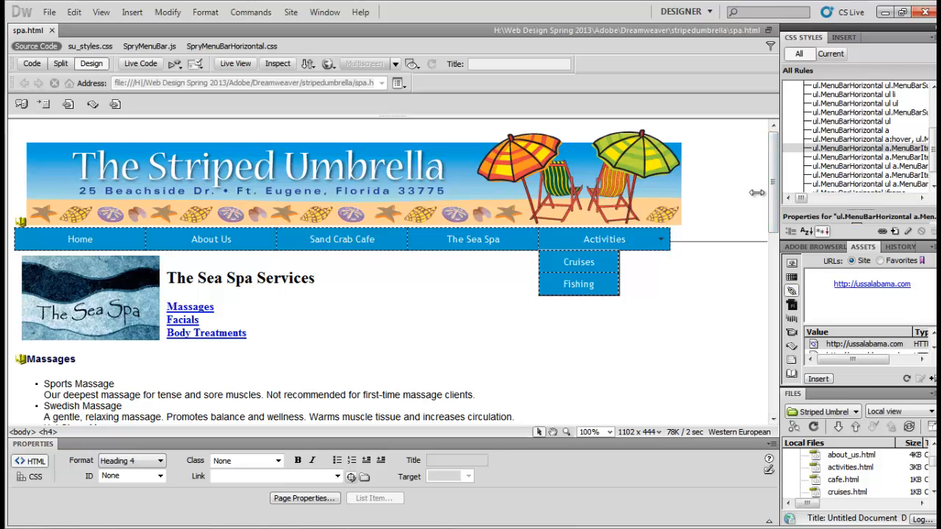
# - Review the text and background colors in the combined a.MenuBarItemHover rule definition, with the CSS rule list widened meanwhile
pyautogui.moveTo(782, 188); pyautogui.dragTo(317, 191)
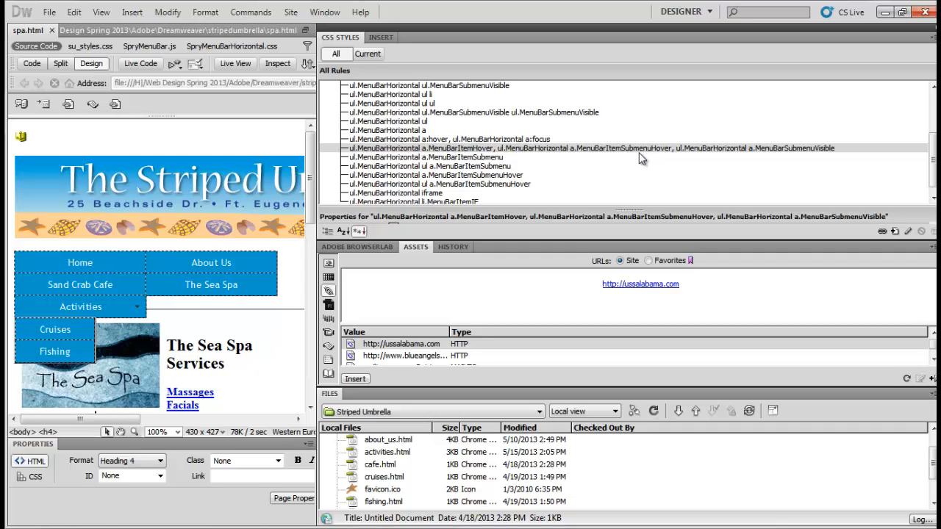
pyautogui.click(639, 155)
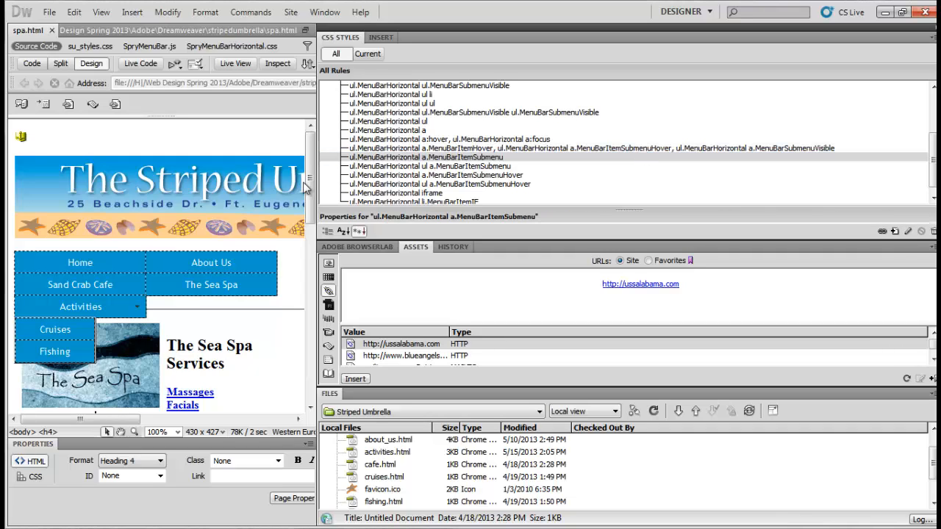
pyautogui.click(557, 148)
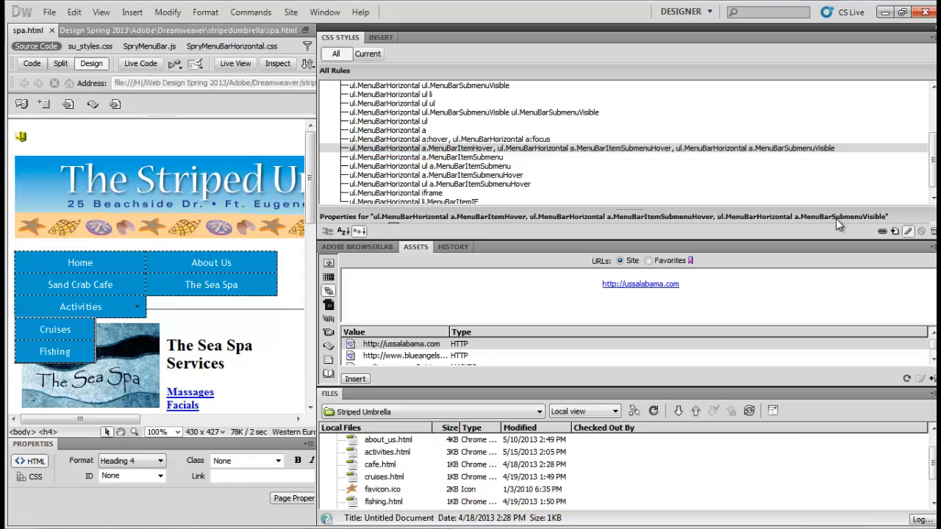
pyautogui.doubleClick(557, 148)
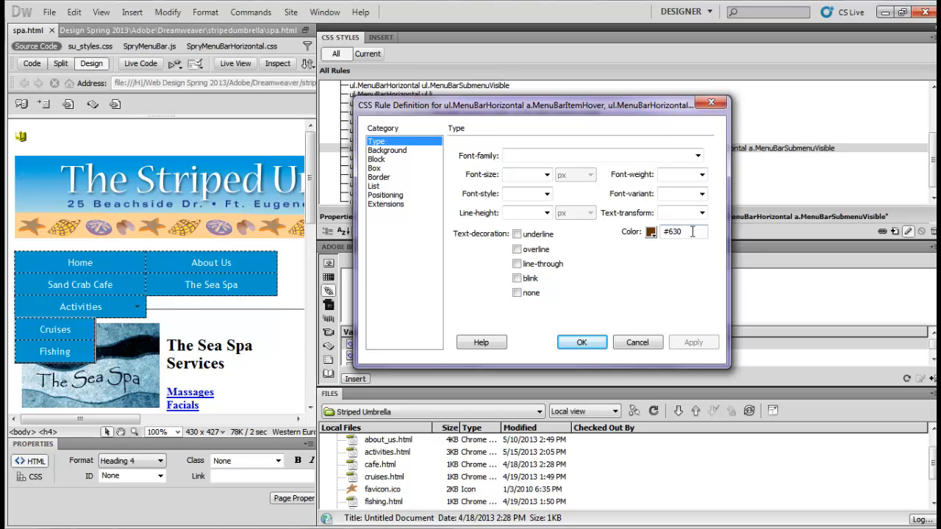
pyautogui.click(388, 150)
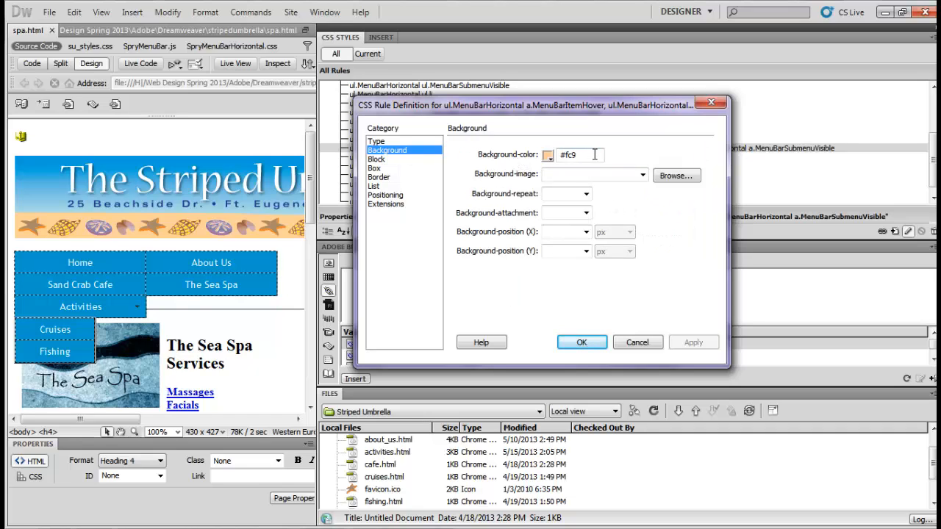
pyautogui.click(581, 343)
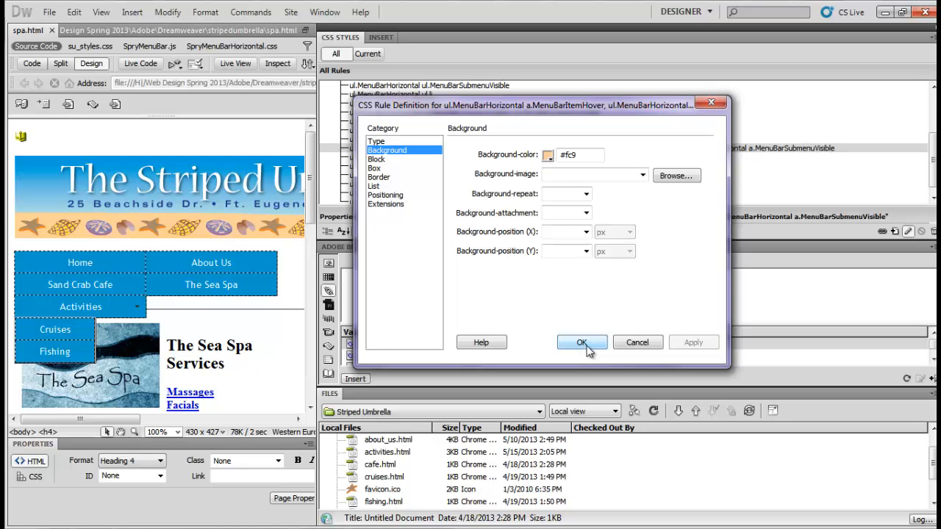
pyautogui.click(587, 350)
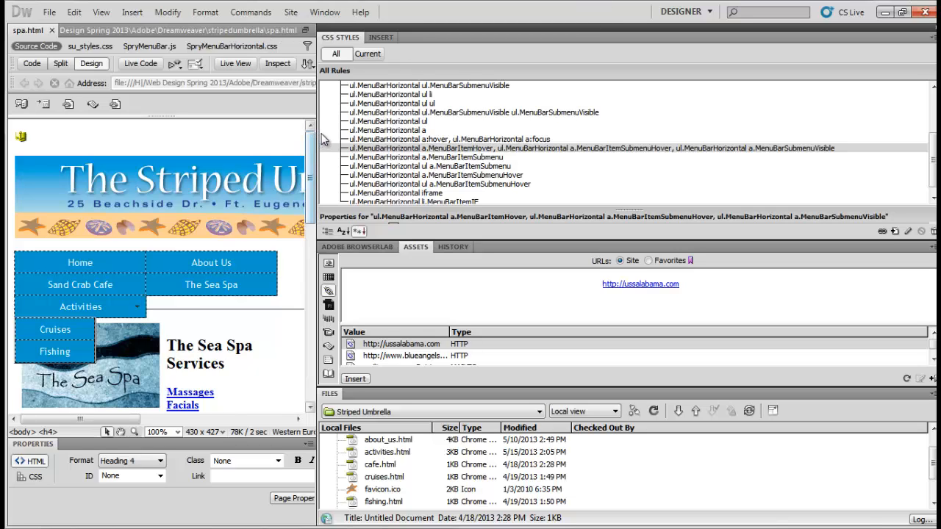
pyautogui.moveTo(316, 133); pyautogui.dragTo(697, 137)
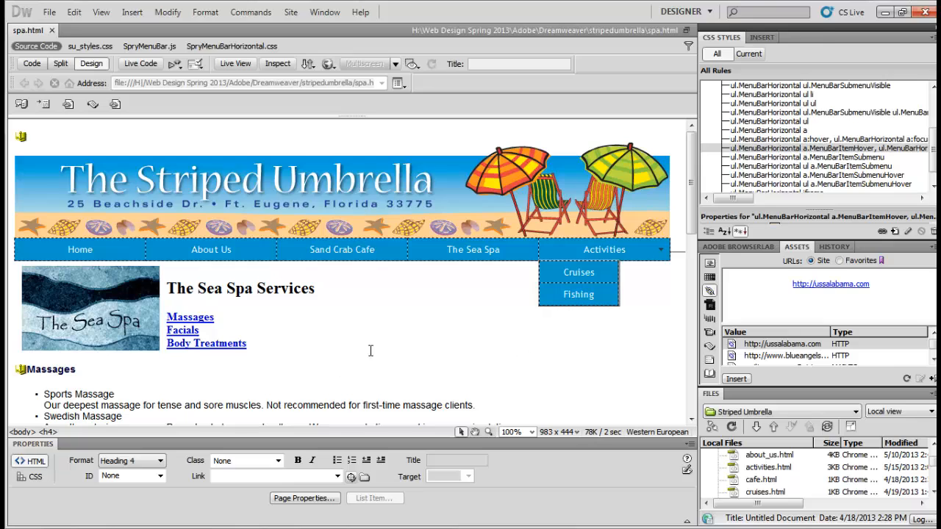
# - Preview spa.html in the browser and test the Home, About Us and Sand Crab Cafe links, returning to the spa page each time
pyautogui.press('F12')
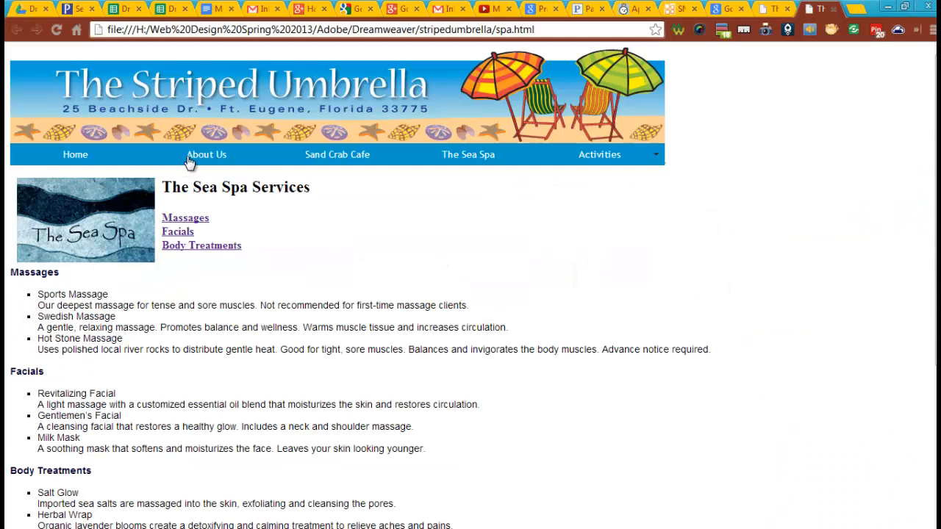
pyautogui.moveTo(622, 158)
pyautogui.click(78, 164)
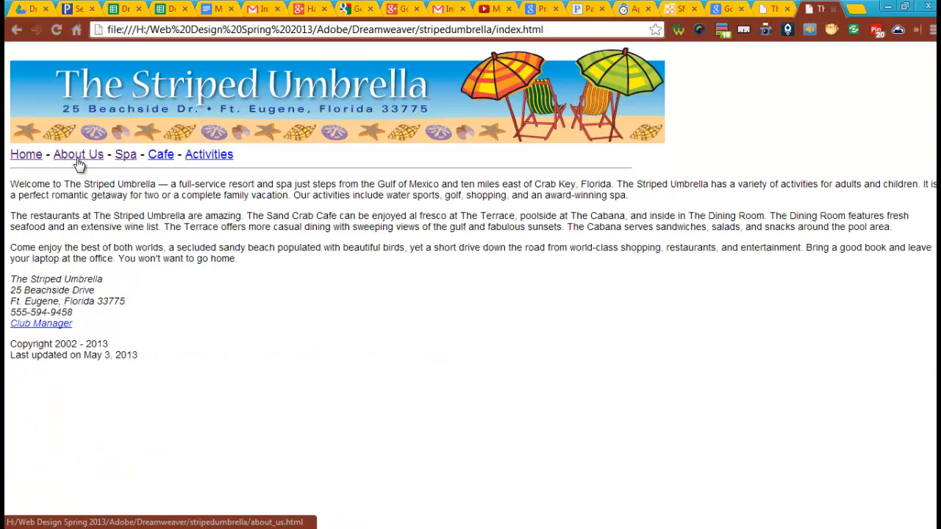
pyautogui.click(126, 159)
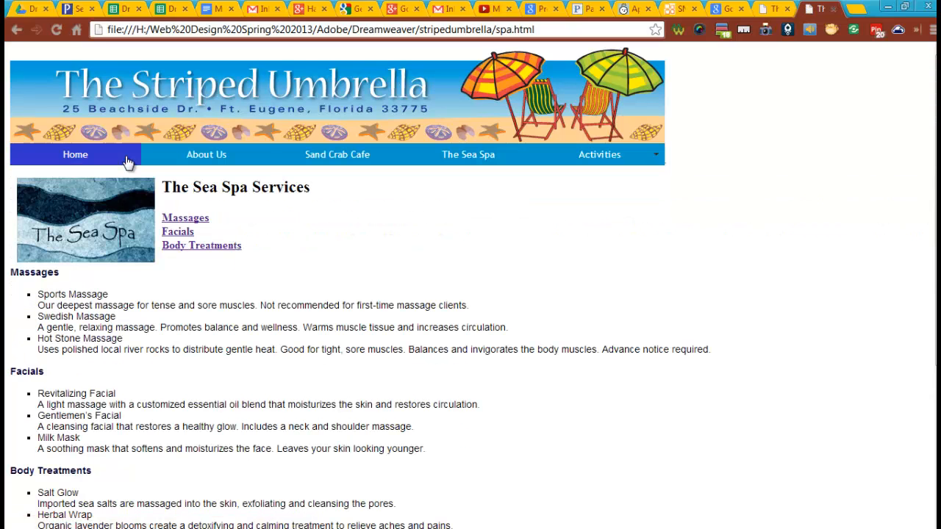
pyautogui.click(209, 160)
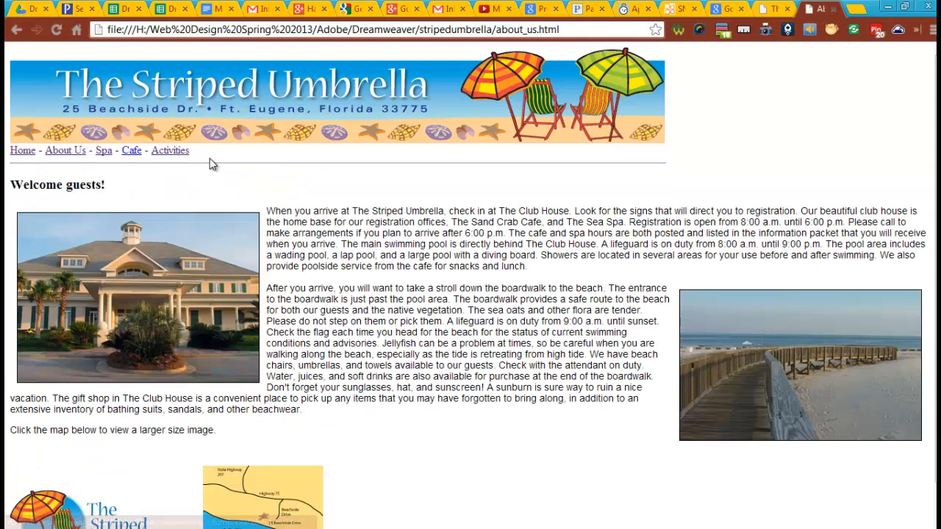
pyautogui.click(105, 152)
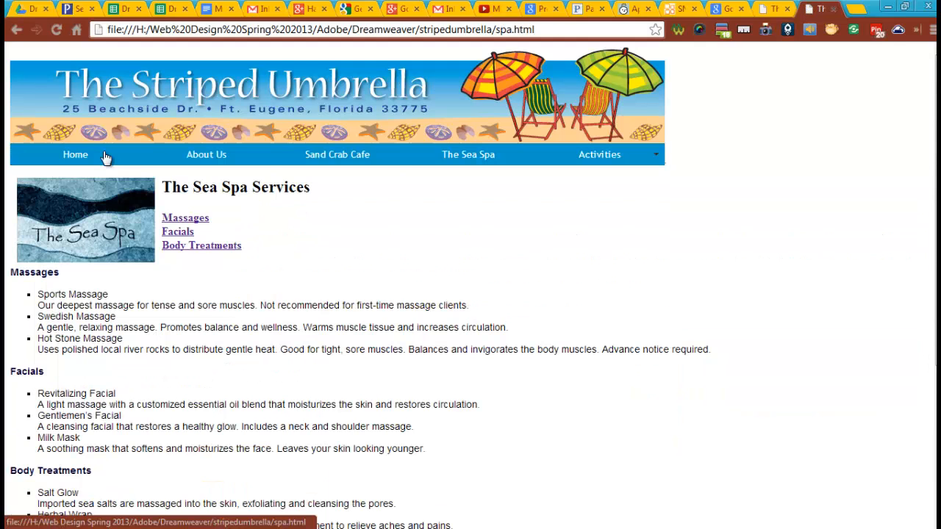
pyautogui.click(336, 159)
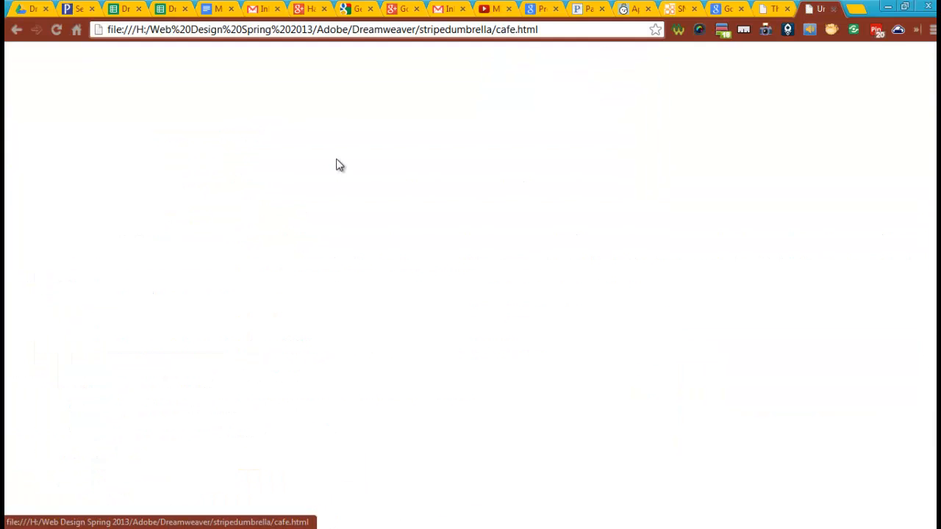
pyautogui.click(16, 33)
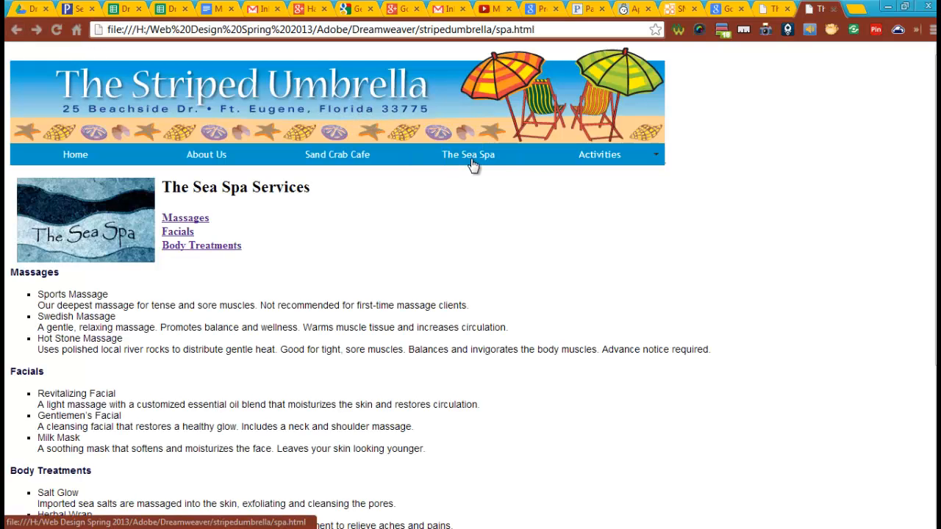
# - Test the Cruises and Fishing submenu links under Activities, returning to the spa page each time, and switch back to Dreamweaver
pyautogui.moveTo(594, 153)
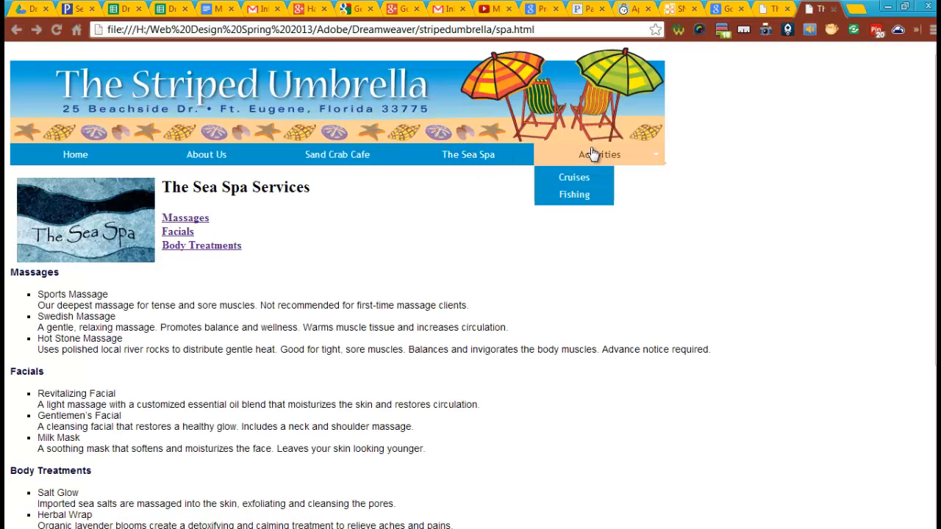
pyautogui.click(571, 178)
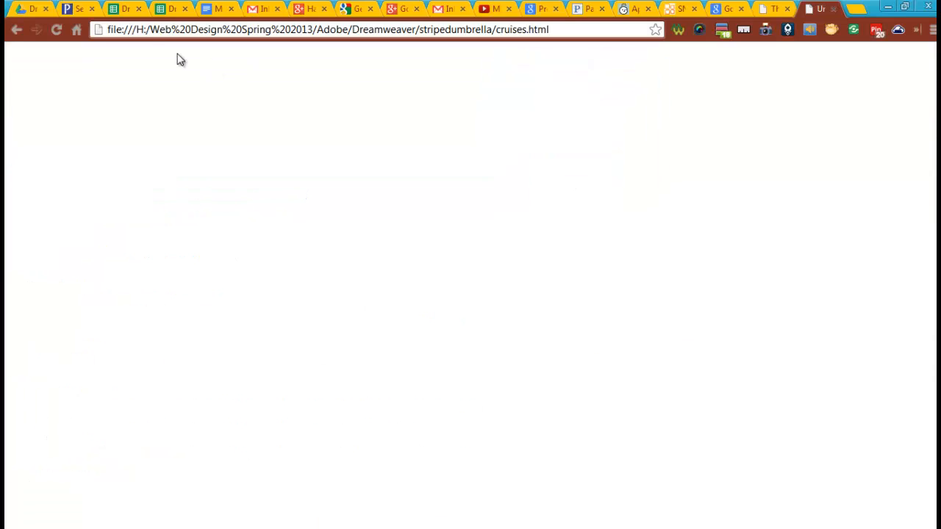
pyautogui.click(16, 29)
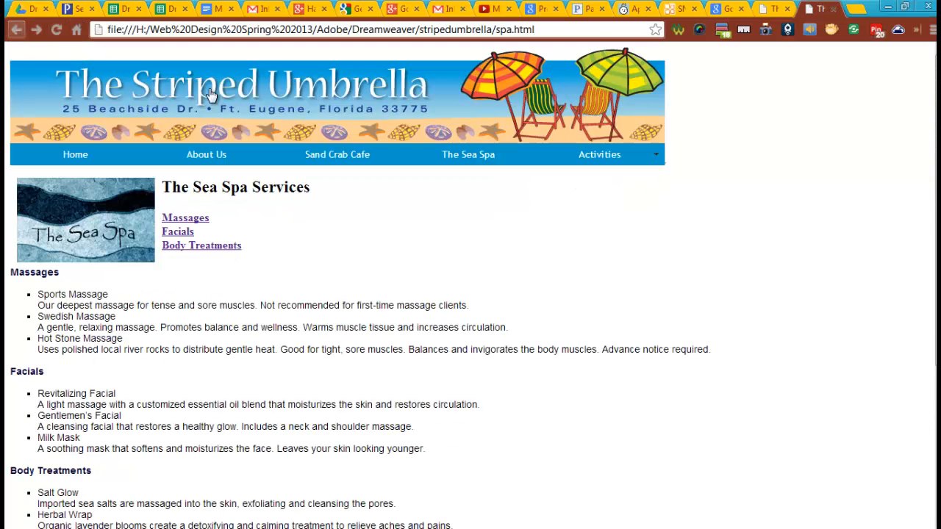
pyautogui.moveTo(599, 160)
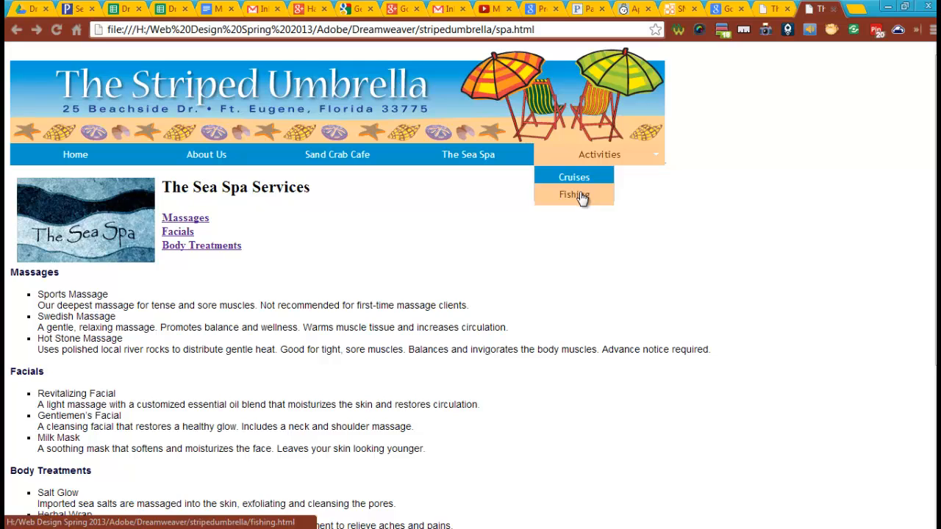
pyautogui.click(580, 196)
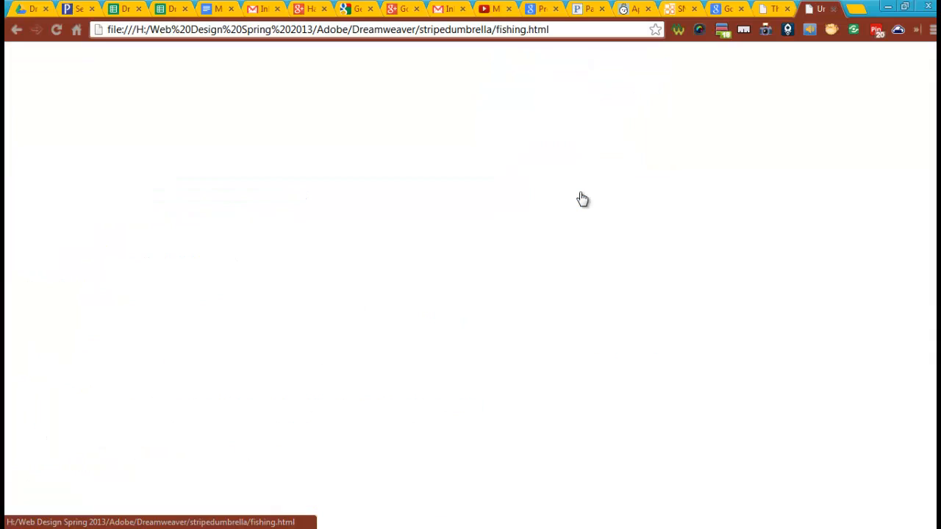
pyautogui.click(17, 31)
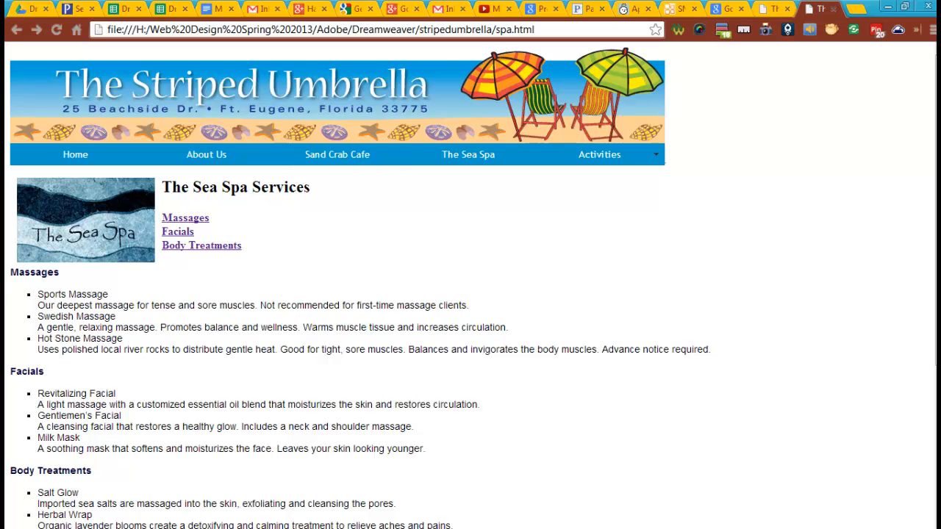
pyautogui.hotkey('alt', 'Tab')
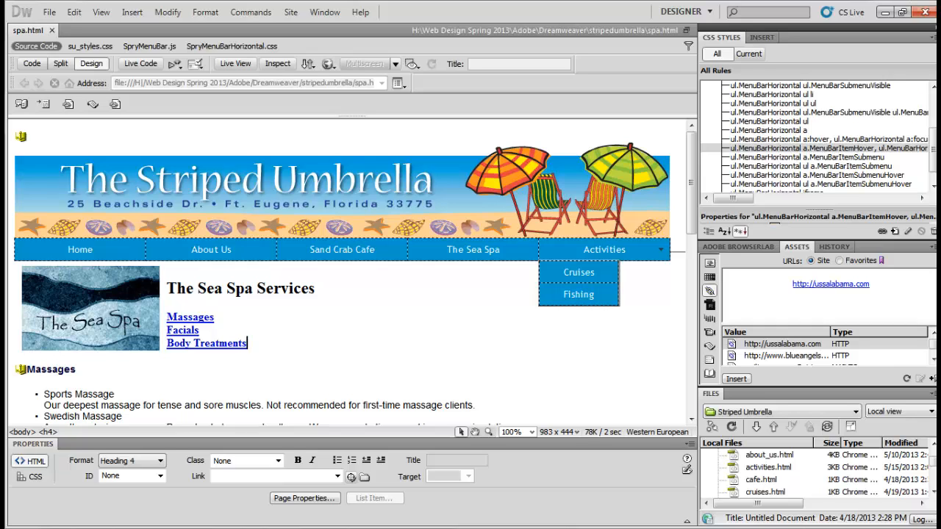
# - Copy the entire Spry menu bar from spa.html and open activities.html from the site files
pyautogui.click(439, 363)
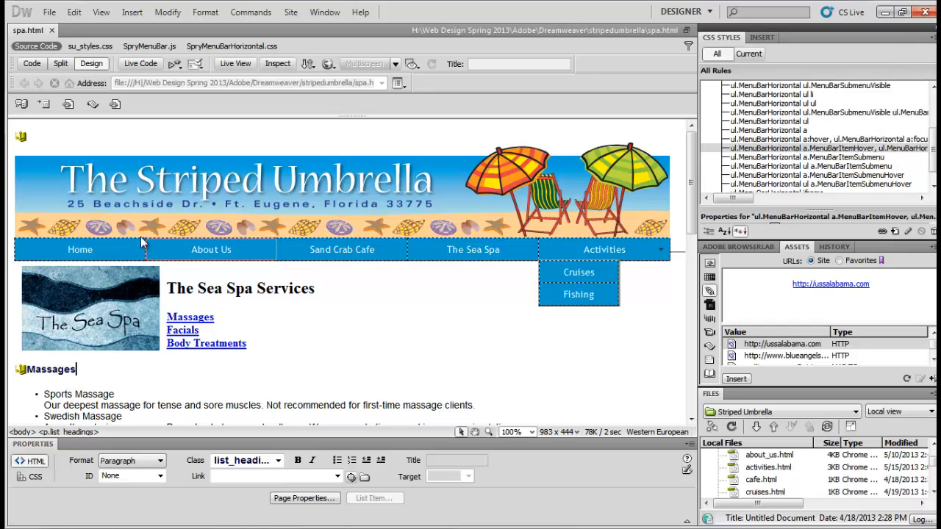
pyautogui.click(95, 249)
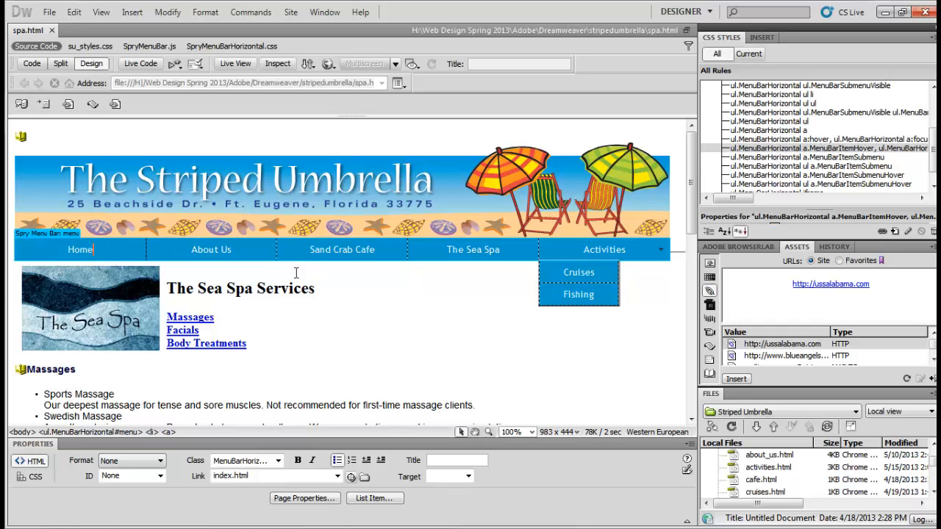
pyautogui.click(54, 233)
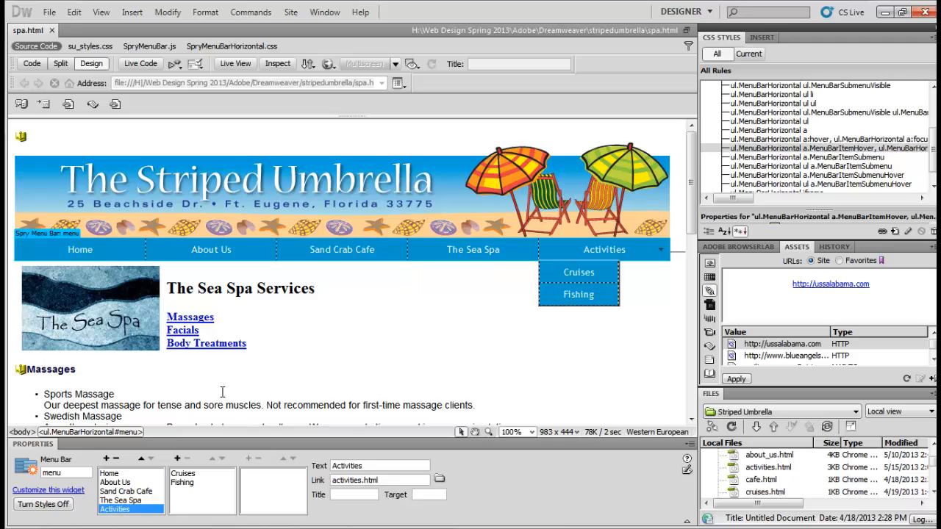
pyautogui.click(74, 12)
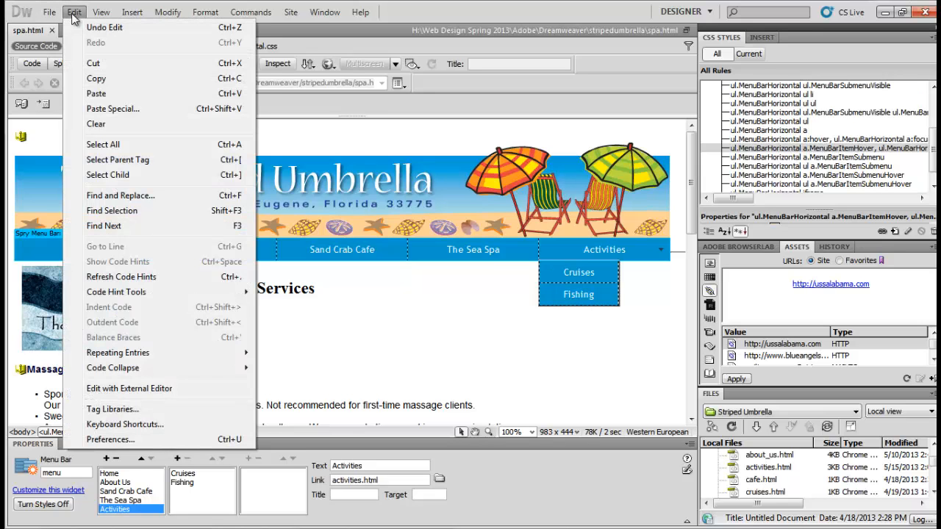
pyautogui.click(96, 79)
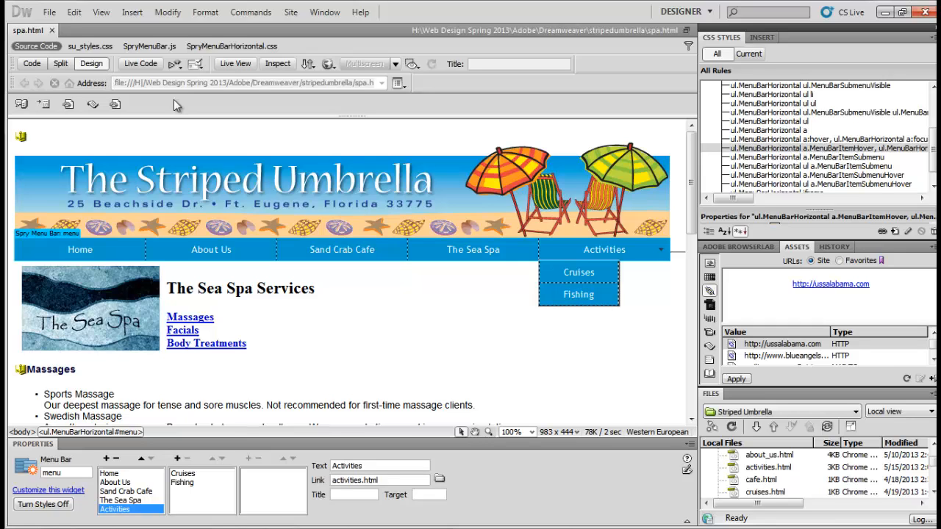
pyautogui.doubleClick(768, 467)
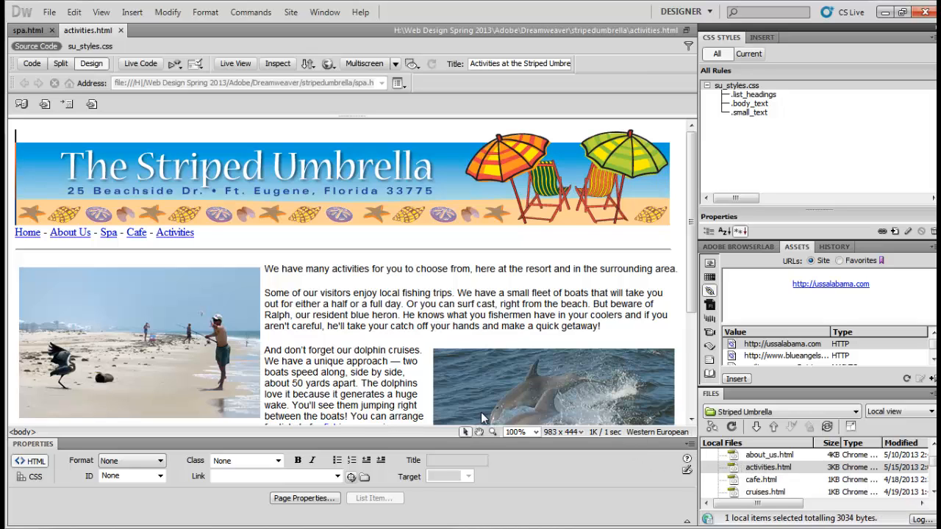
# - Replace the text navigation links under the banner on activities.html with the copied Spry menu bar
pyautogui.click(207, 236)
pyautogui.moveTo(215, 235); pyautogui.dragTo(9, 232)
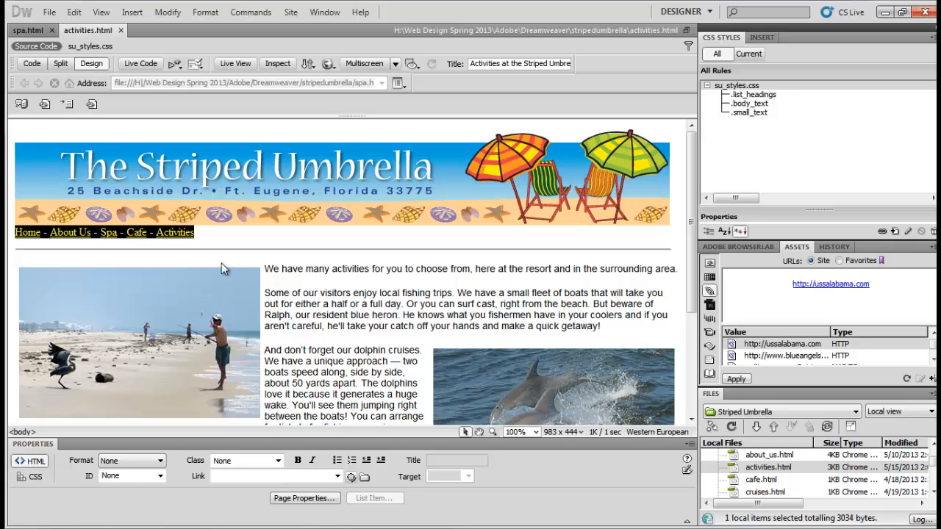
pyautogui.click(75, 12)
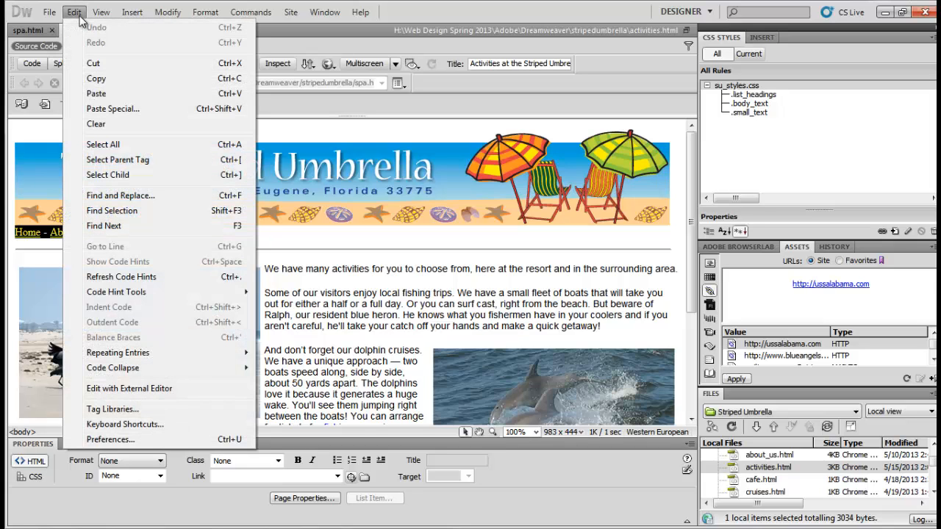
pyautogui.click(103, 96)
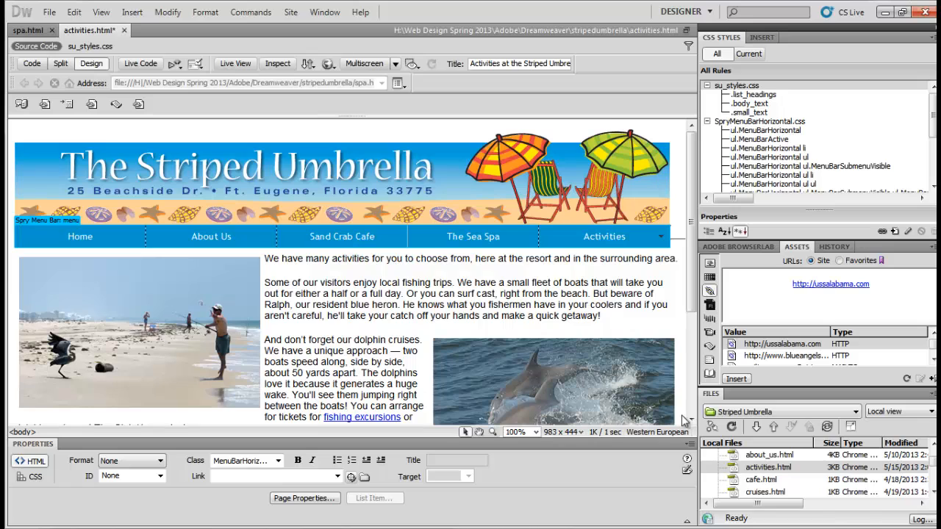
# - Open index.html from the site files and paste the Spry menu bar over its text navigation links
pyautogui.click(932, 493)
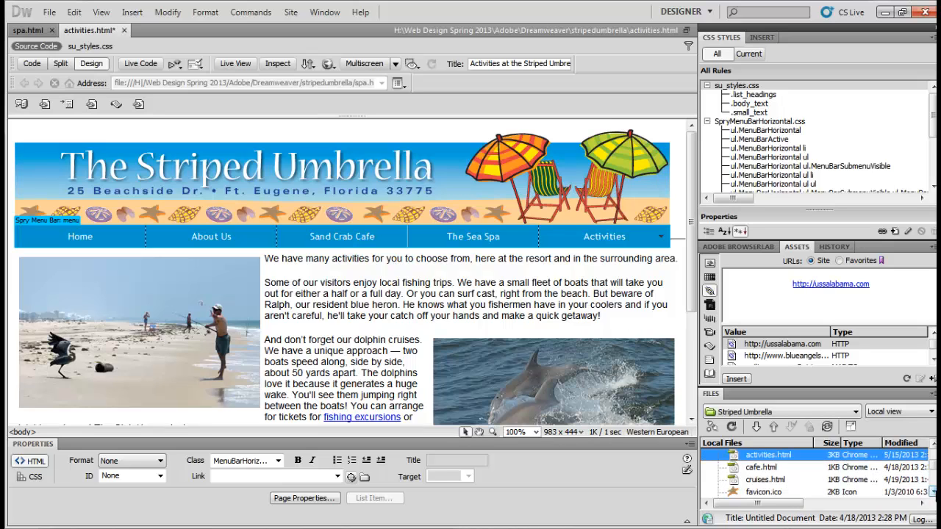
pyautogui.click(932, 493)
pyautogui.click(932, 493)
pyautogui.click(931, 493)
pyautogui.doubleClick(784, 481)
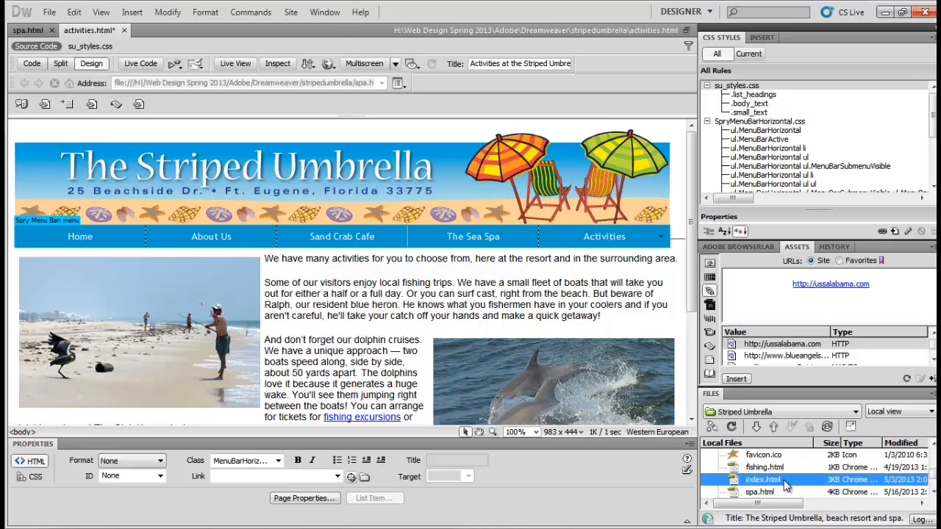
pyautogui.moveTo(238, 235); pyautogui.dragTo(12, 236)
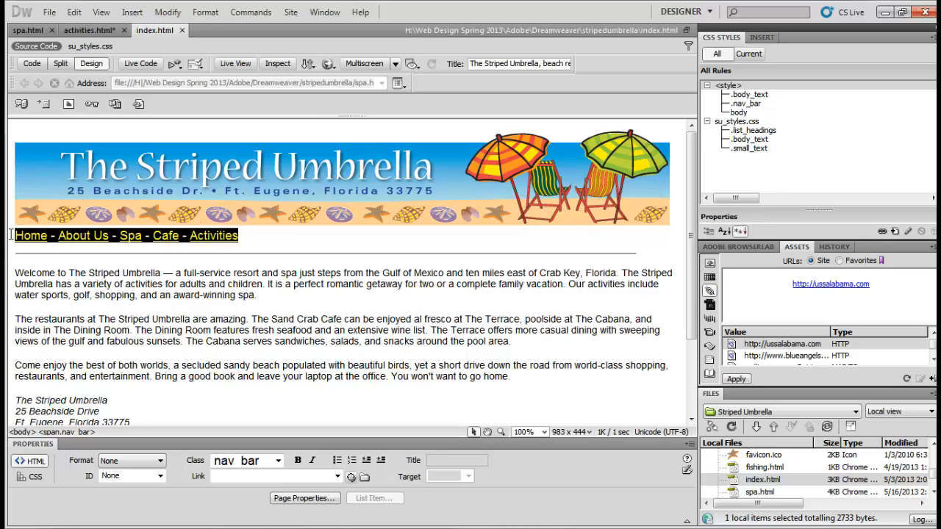
pyautogui.click(78, 13)
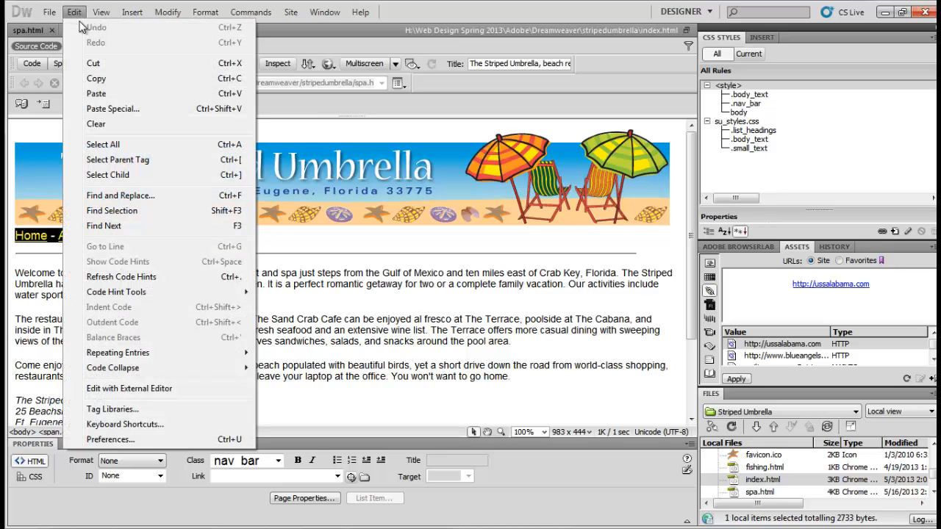
pyautogui.click(99, 94)
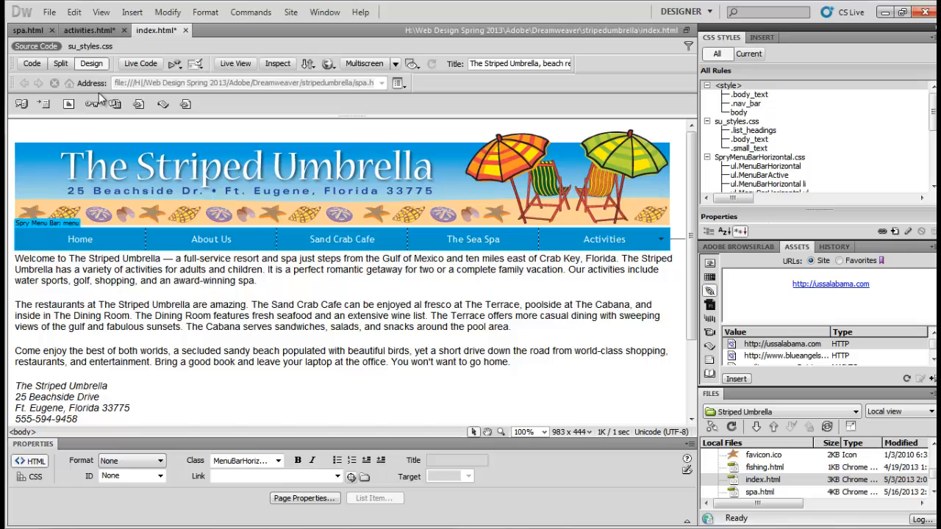
# - Open about_us.html from the site files and paste the Spry menu bar over its text navigation links
pyautogui.click(933, 444)
pyautogui.click(934, 444)
pyautogui.click(934, 444)
pyautogui.click(933, 444)
pyautogui.click(933, 444)
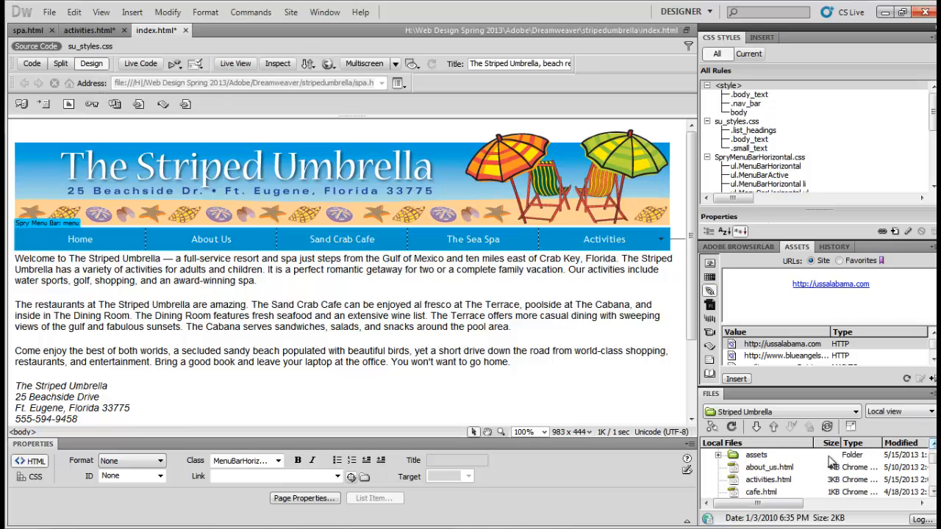
pyautogui.doubleClick(767, 468)
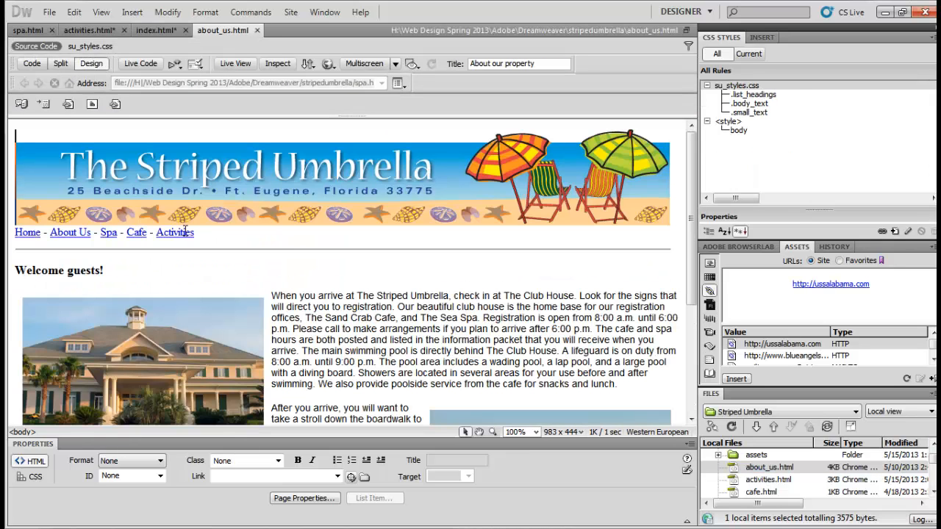
pyautogui.moveTo(211, 230); pyautogui.dragTo(19, 232)
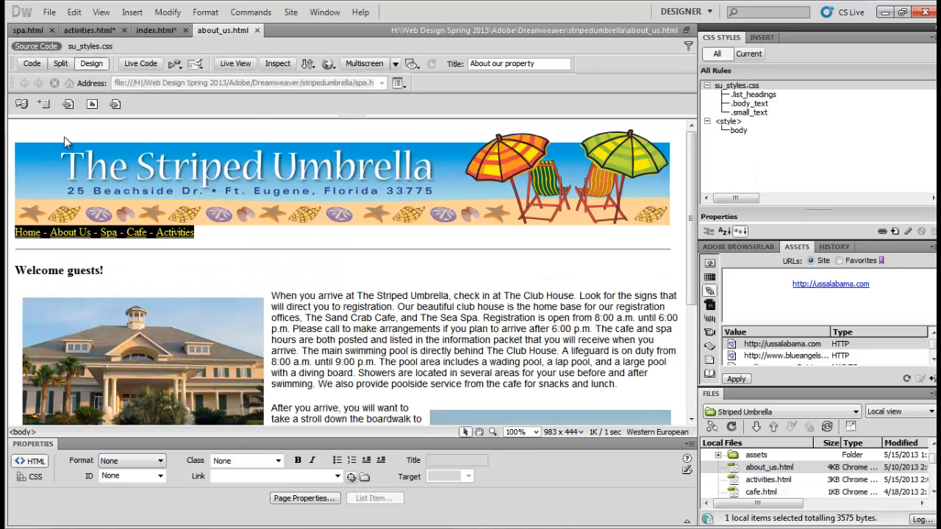
pyautogui.click(74, 13)
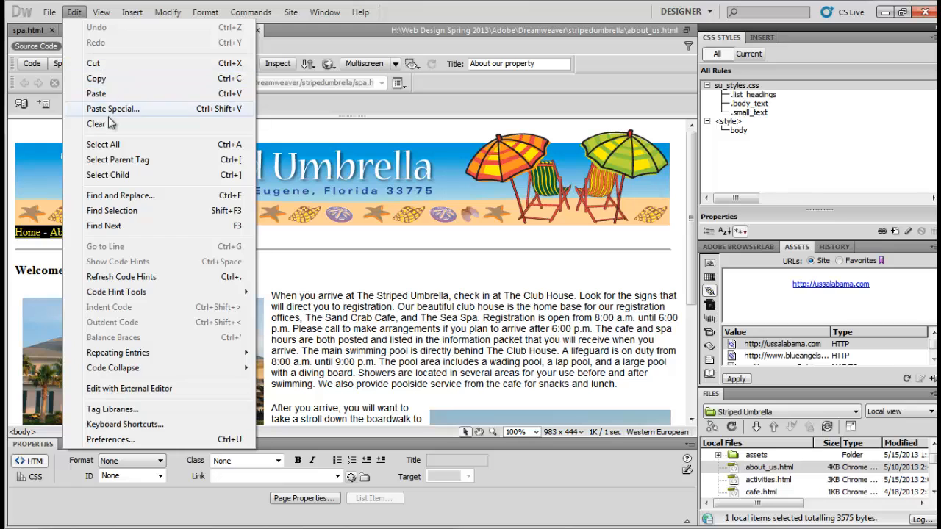
pyautogui.click(96, 93)
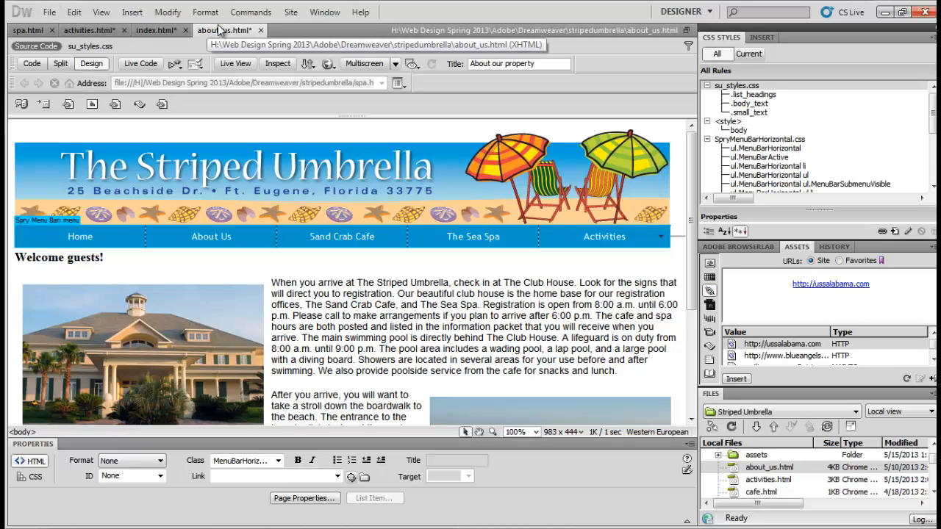
# - Save all open pages and preview about_us.html in the browser
pyautogui.click(49, 13)
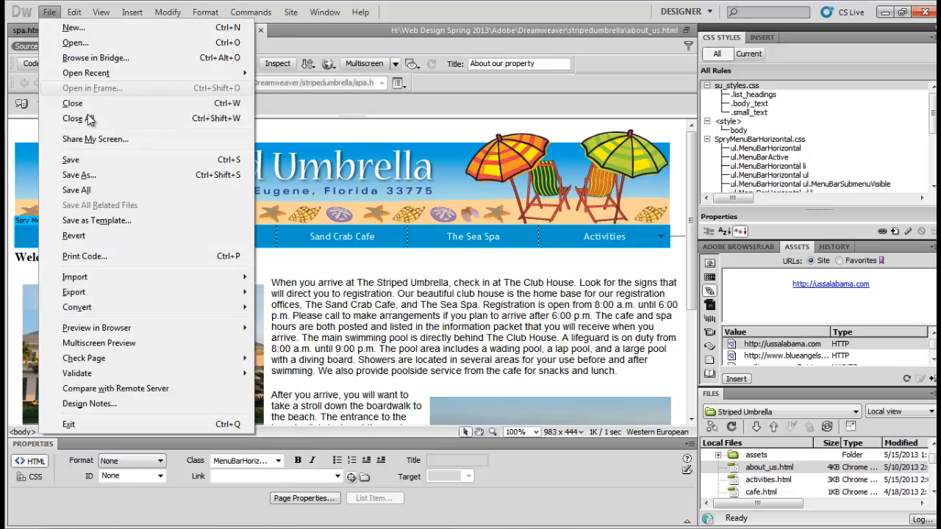
pyautogui.click(98, 191)
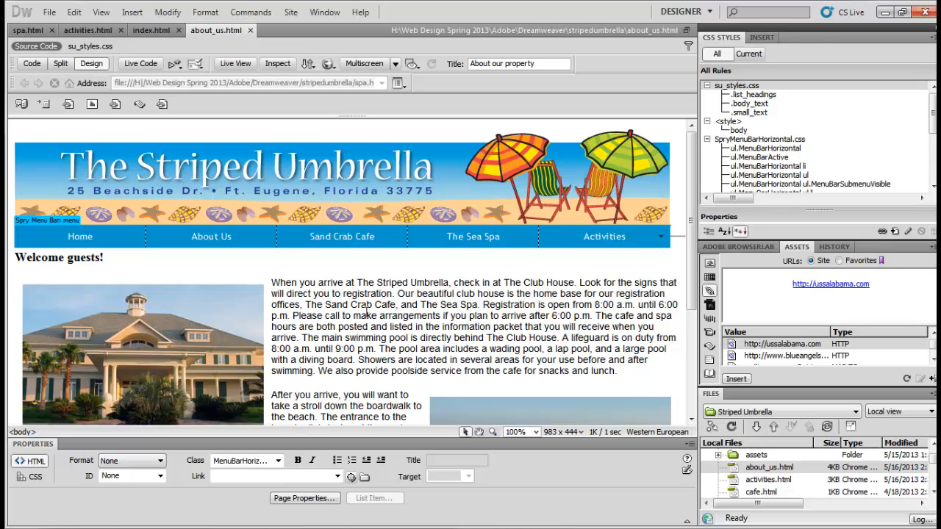
pyautogui.press('F12')
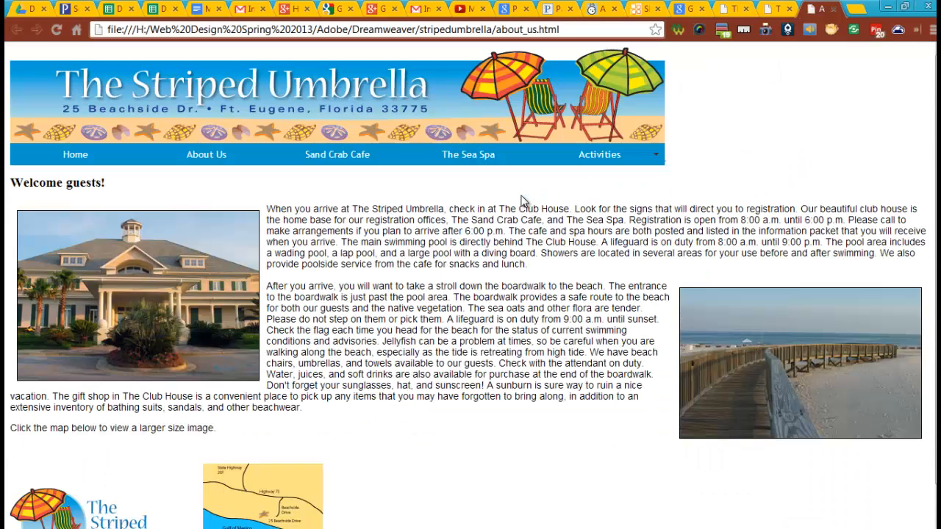
# - Test the Home, About Us, Sand Crab Cafe and The Sea Spa menu links, going back from the cafe page to the home page
pyautogui.click(73, 155)
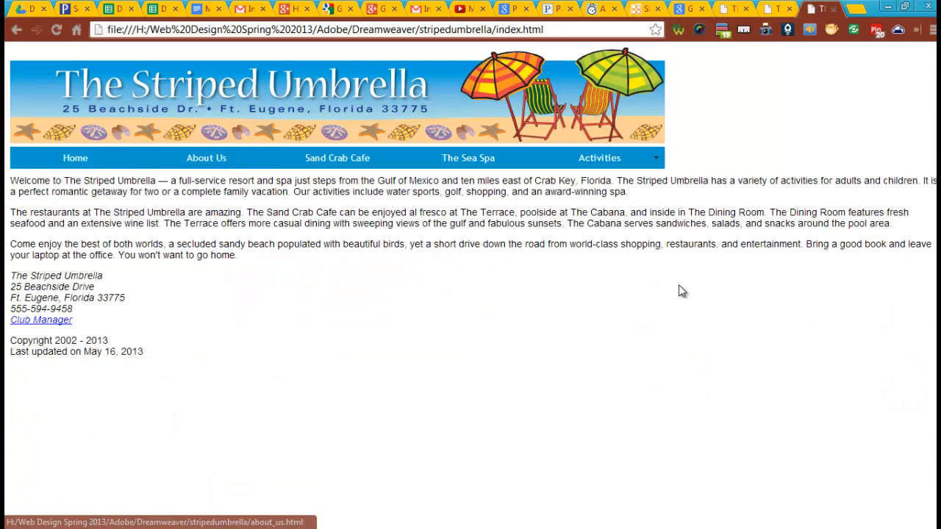
pyautogui.click(208, 158)
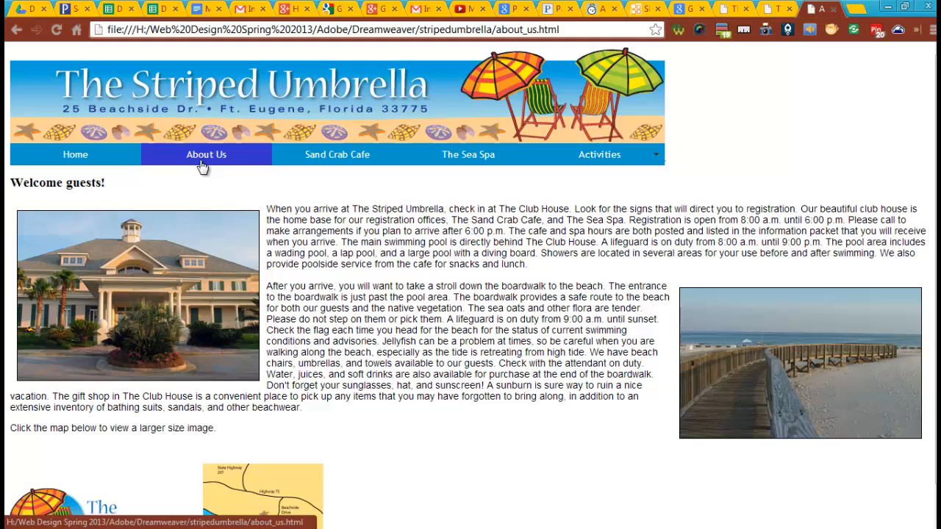
pyautogui.click(104, 160)
pyautogui.click(326, 165)
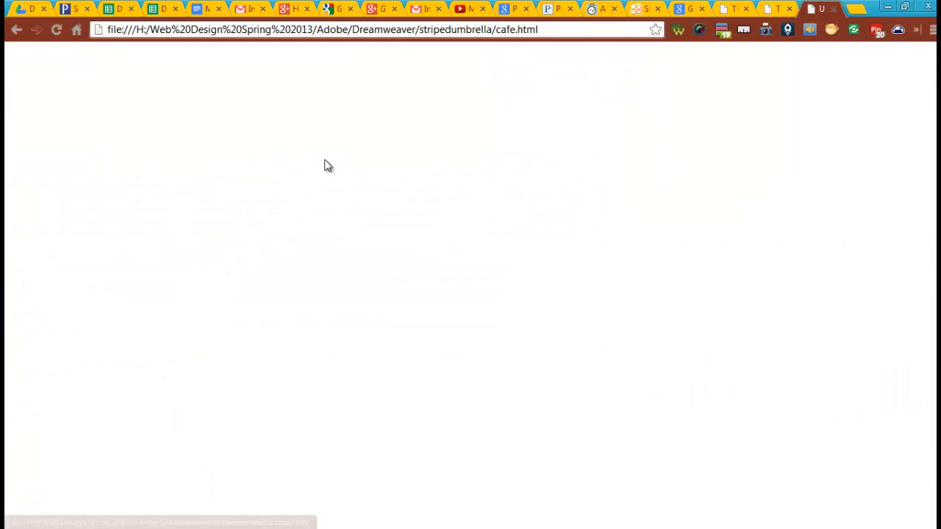
pyautogui.click(16, 30)
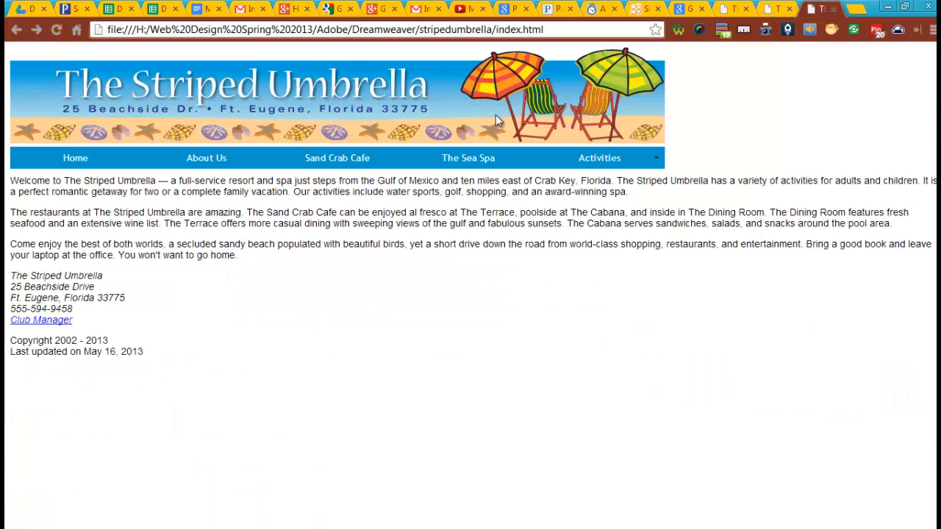
pyautogui.click(492, 170)
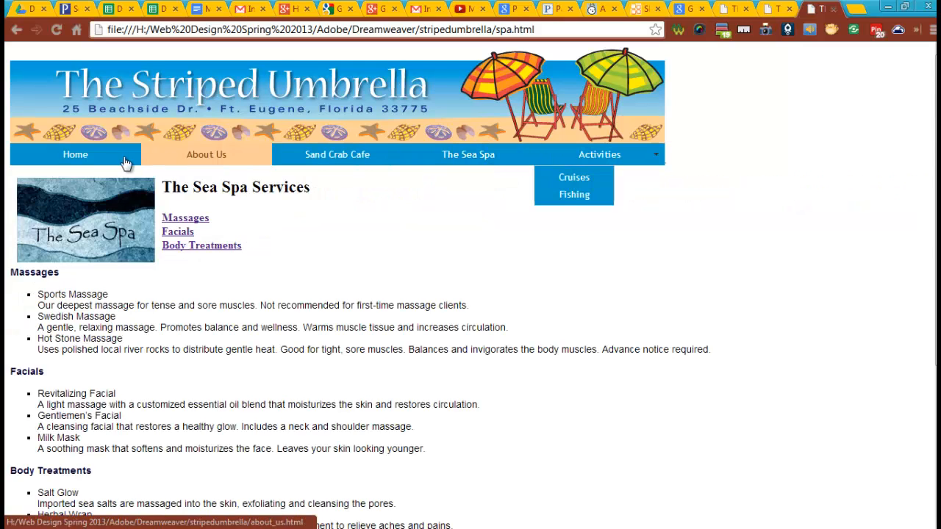
# - Go through Home to About Us, and test the Sand Crab Cafe link twice, going back to the About Us page each time
pyautogui.click(94, 162)
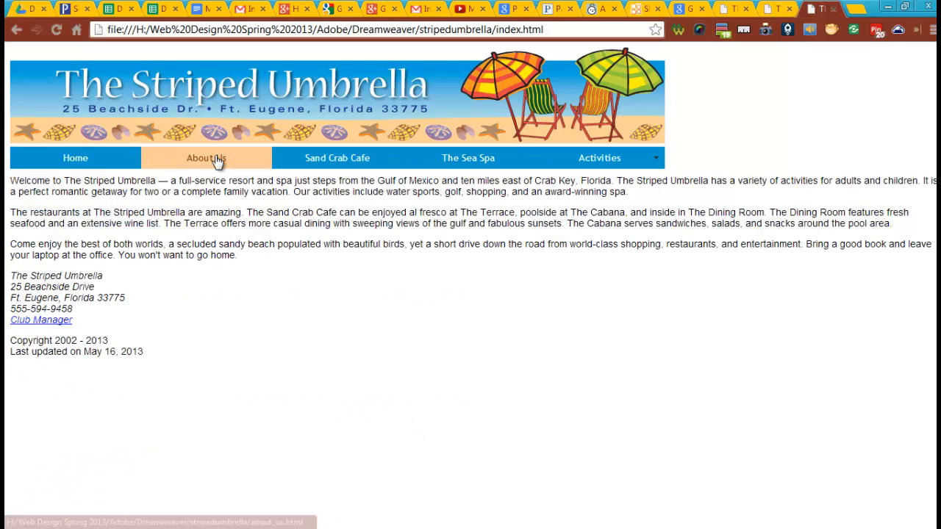
pyautogui.click(216, 161)
pyautogui.click(330, 156)
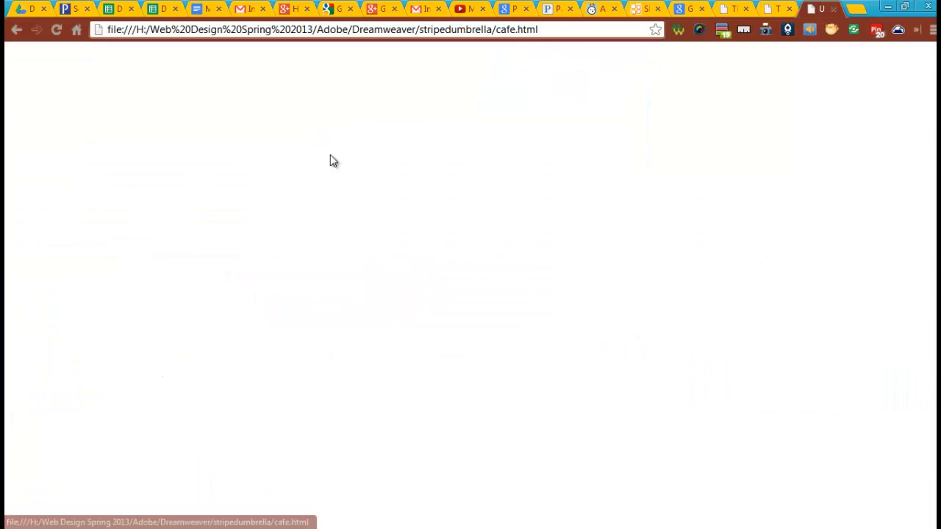
pyautogui.click(16, 27)
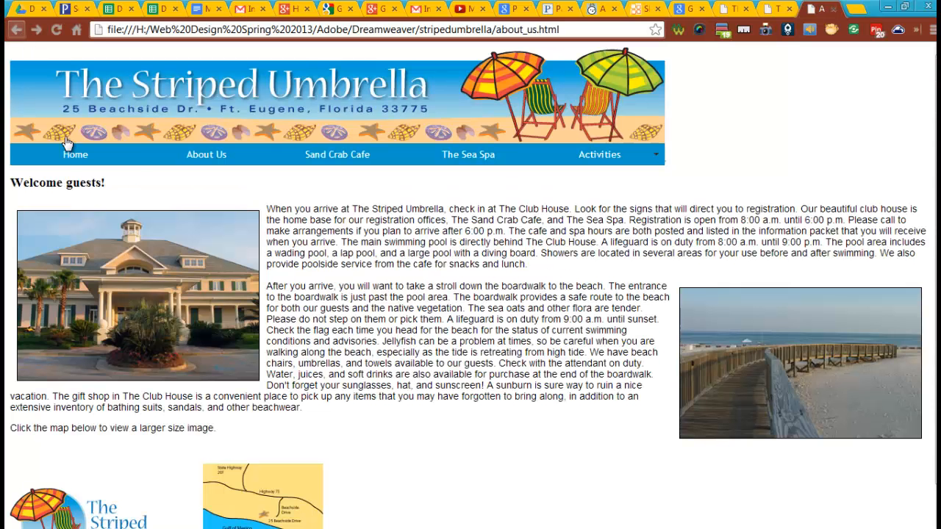
pyautogui.click(339, 162)
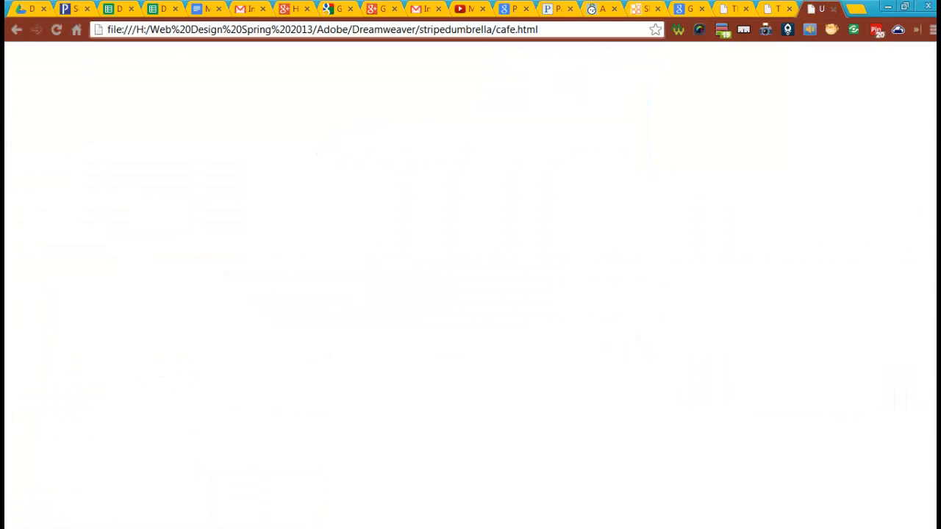
pyautogui.click(17, 29)
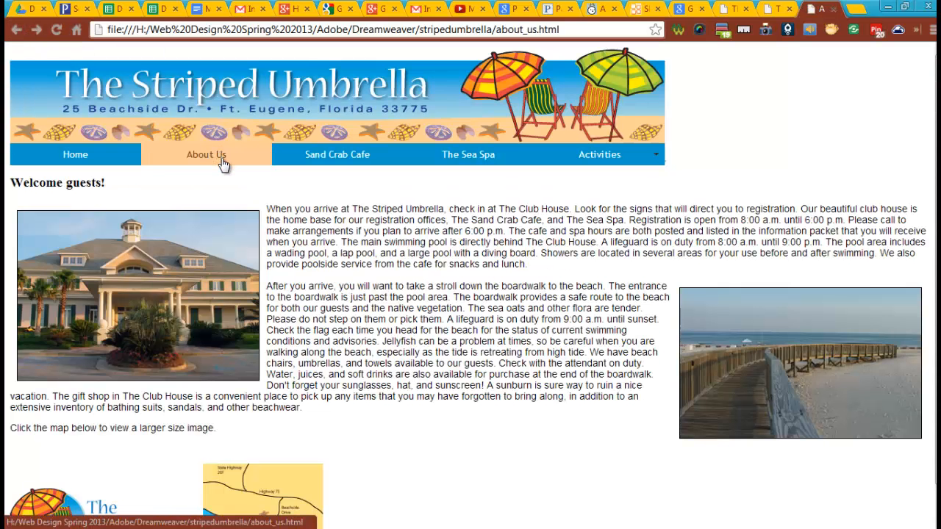
# - Switch repeatedly between the Home and The Sea Spa pages to compare the menu bar's position below the banner, ending on the home page
pyautogui.click(130, 164)
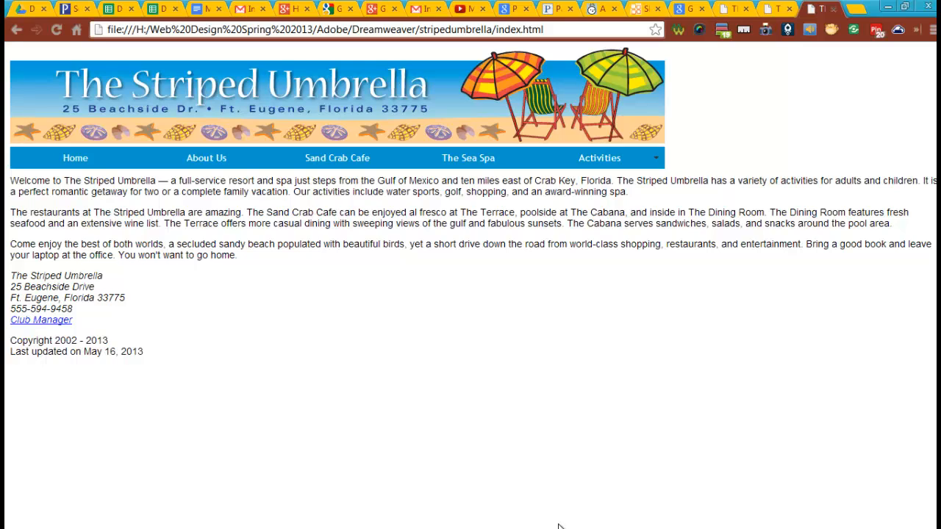
pyautogui.click(475, 162)
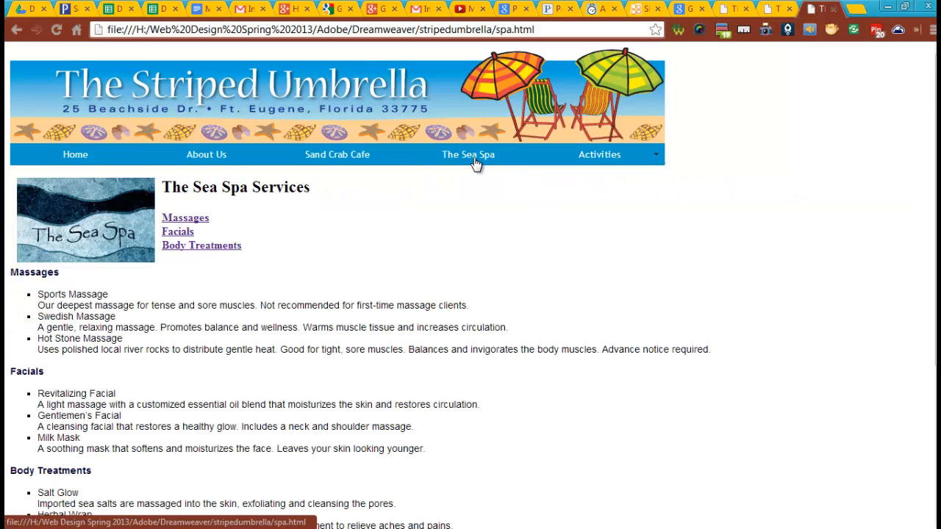
pyautogui.click(58, 157)
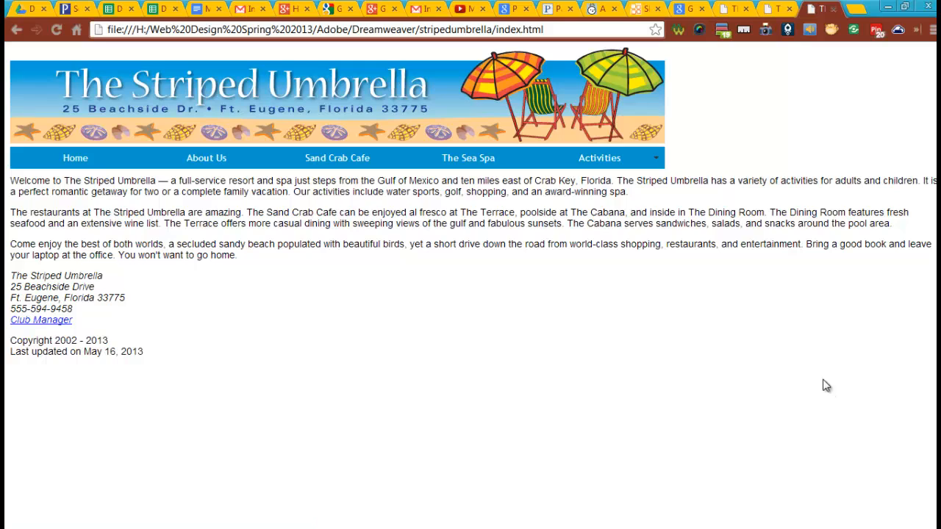
pyautogui.click(460, 165)
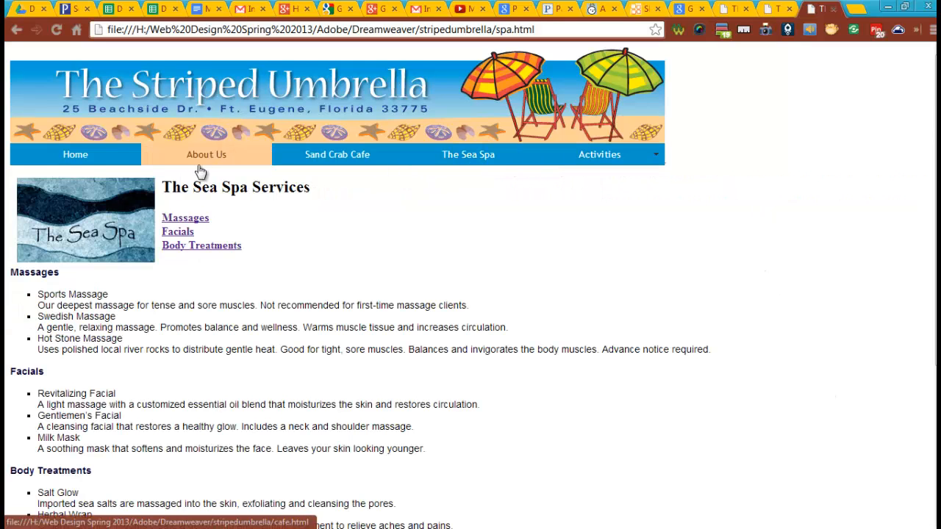
pyautogui.click(78, 159)
pyautogui.click(477, 162)
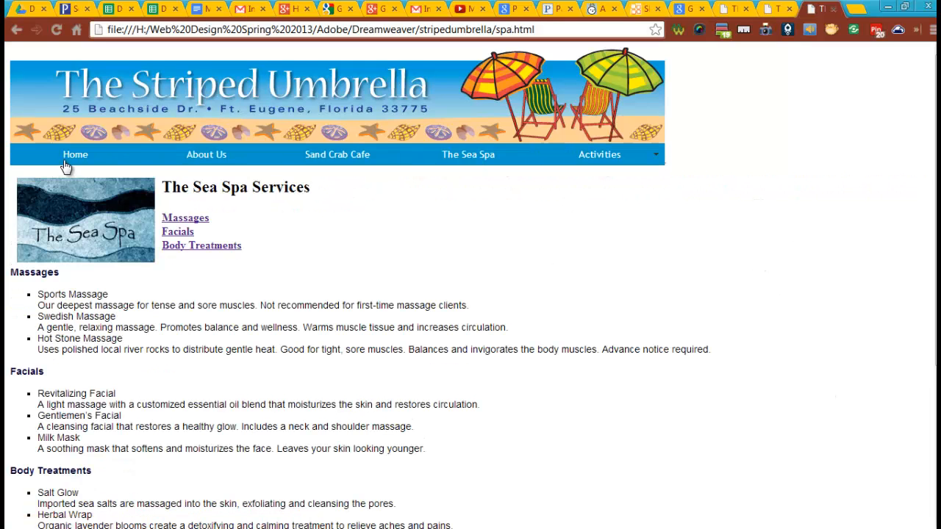
pyautogui.click(66, 163)
pyautogui.click(458, 162)
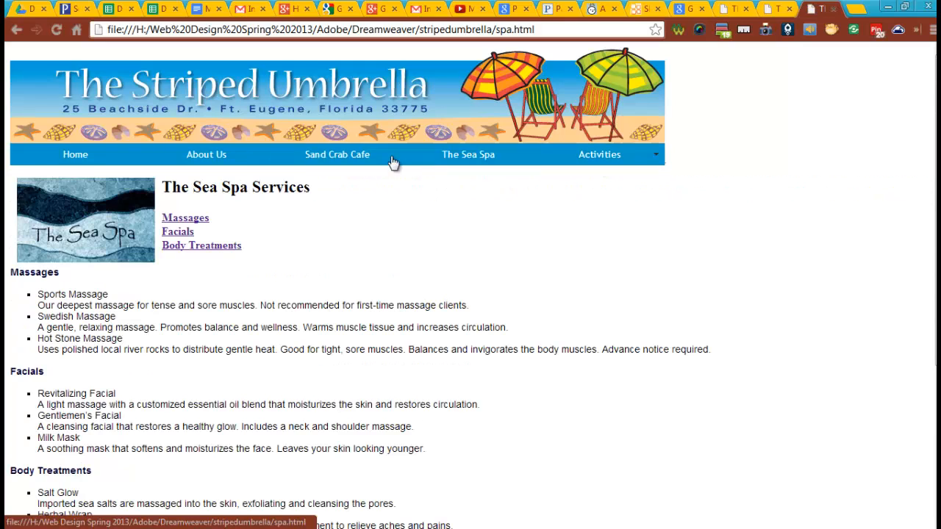
pyautogui.click(81, 160)
pyautogui.click(481, 158)
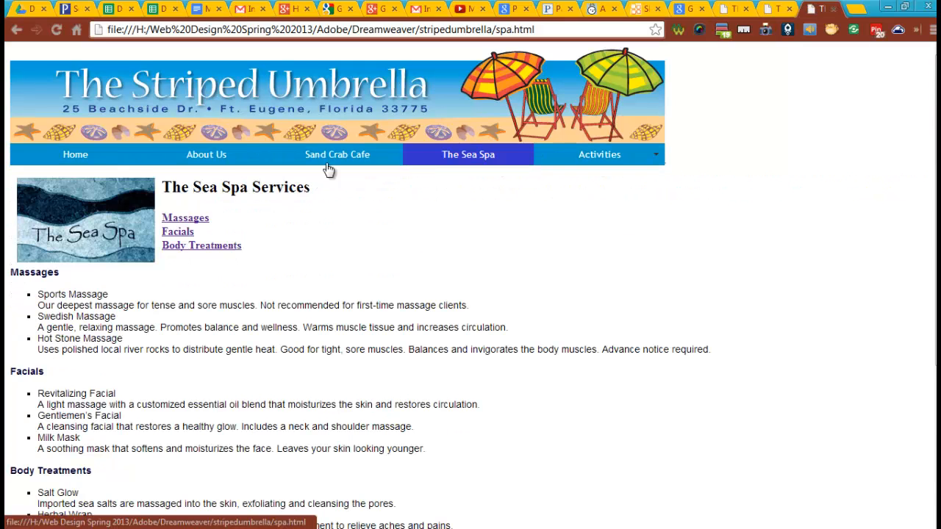
pyautogui.click(94, 166)
pyautogui.click(446, 163)
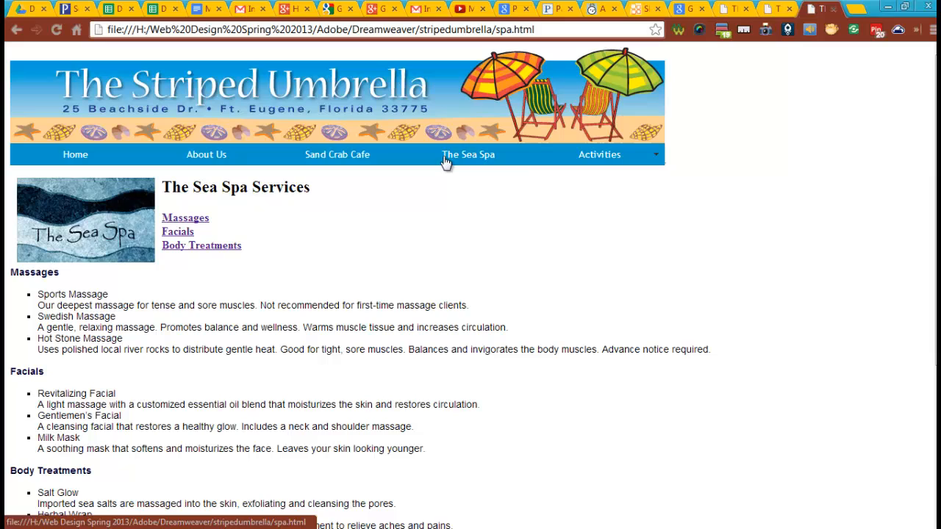
pyautogui.click(56, 169)
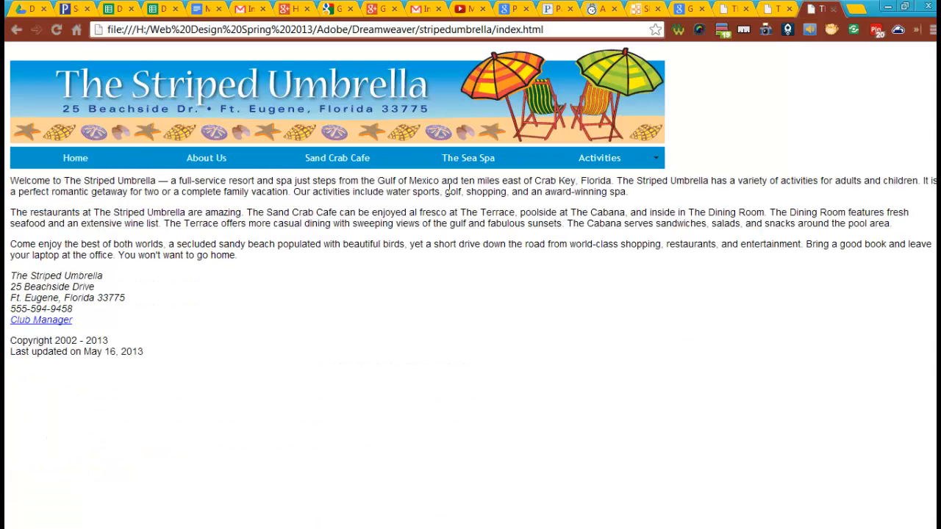
# - Test the Sand Crab Cafe, About Us and The Sea Spa menu links, going back from the cafe page and ending on The Sea Spa page
pyautogui.click(502, 161)
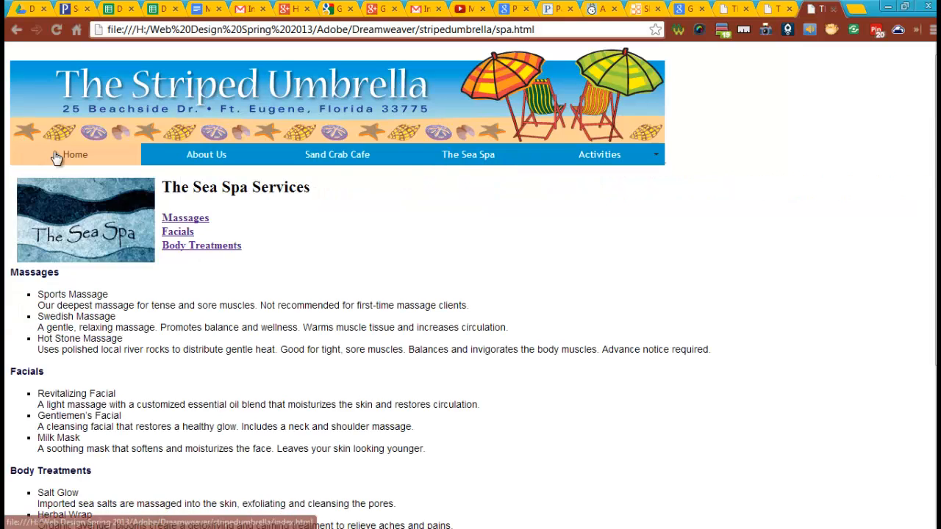
pyautogui.click(454, 163)
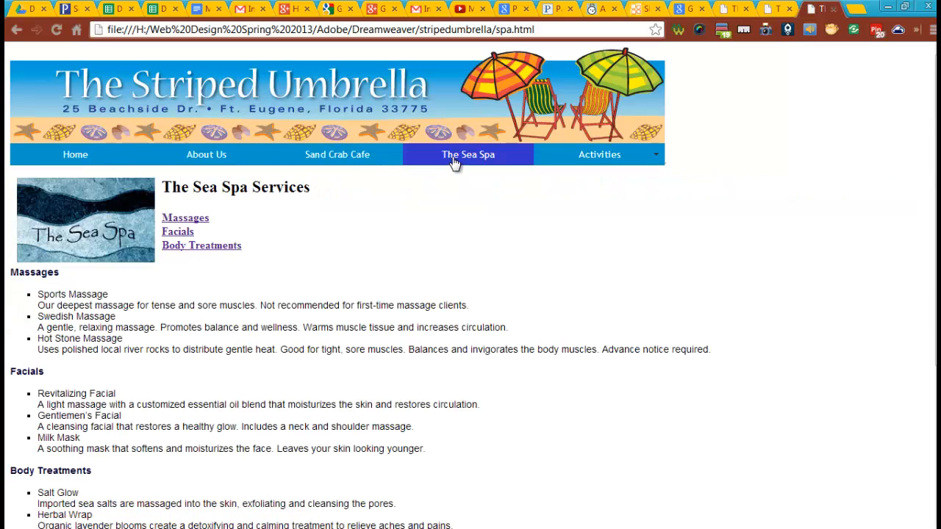
pyautogui.click(329, 160)
pyautogui.click(15, 31)
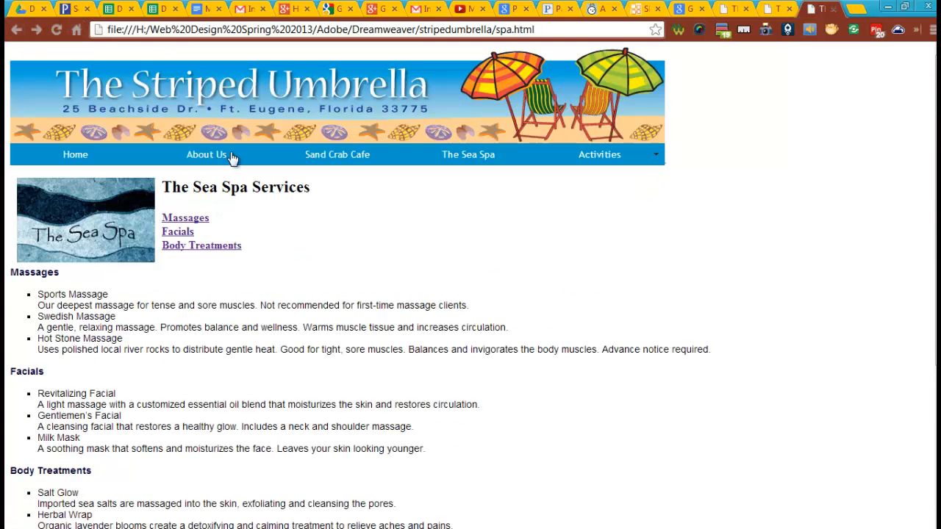
pyautogui.click(214, 155)
pyautogui.click(456, 164)
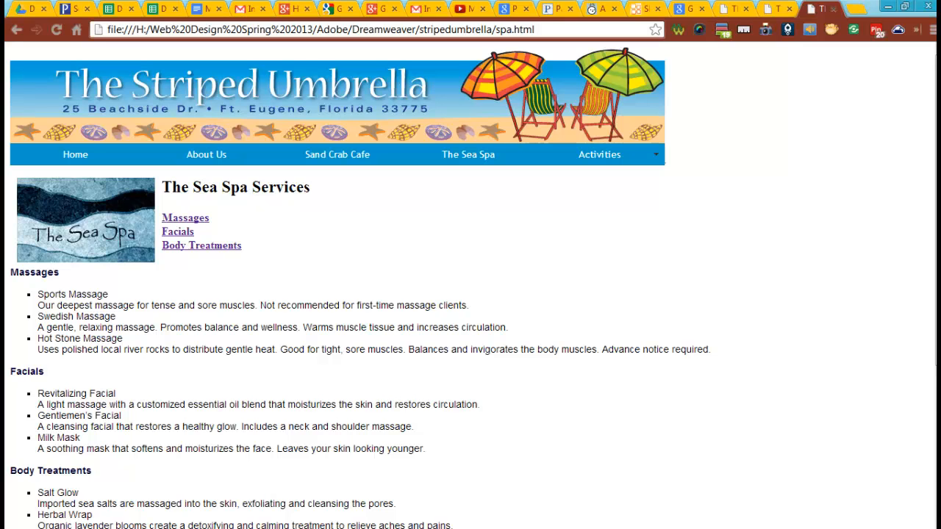
# - Switch to Dreamweaver and compare the code of index.html and activities.html around the banner image's line break tag
pyautogui.hotkey('alt', 'Tab')
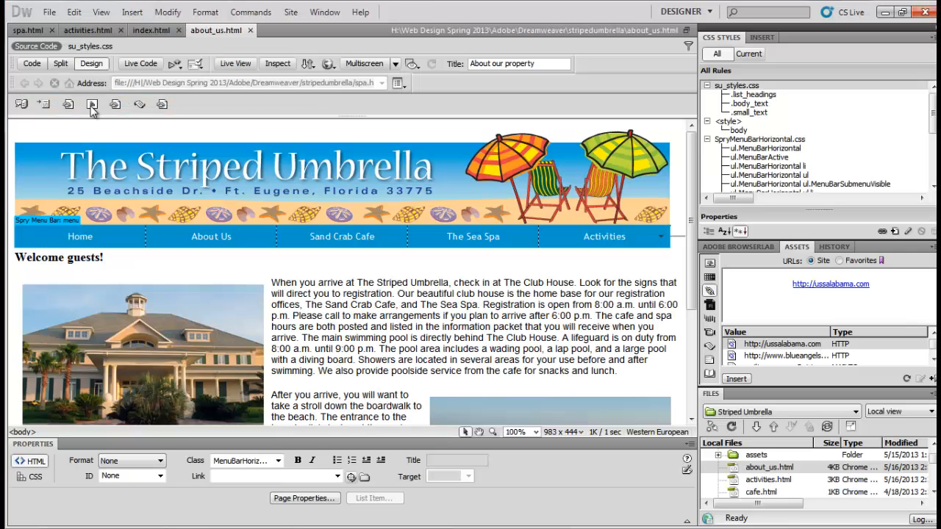
pyautogui.click(149, 32)
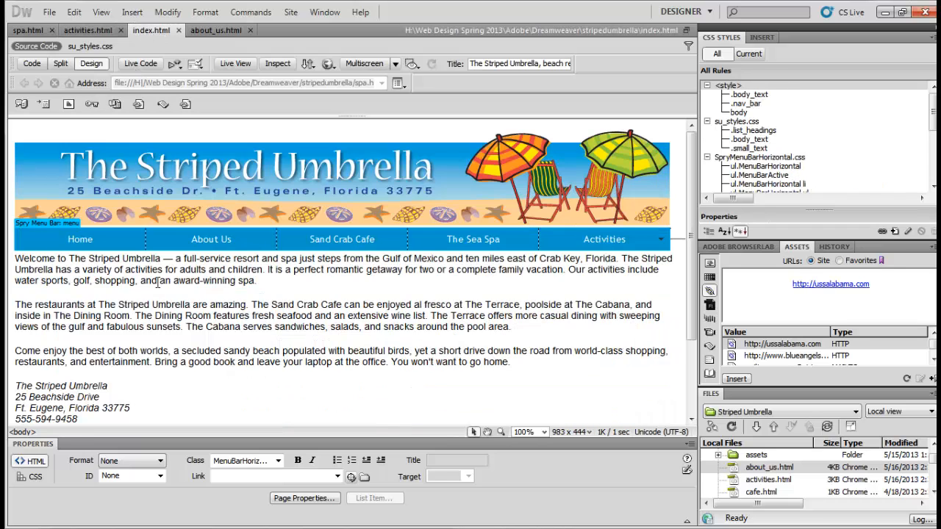
pyautogui.click(191, 240)
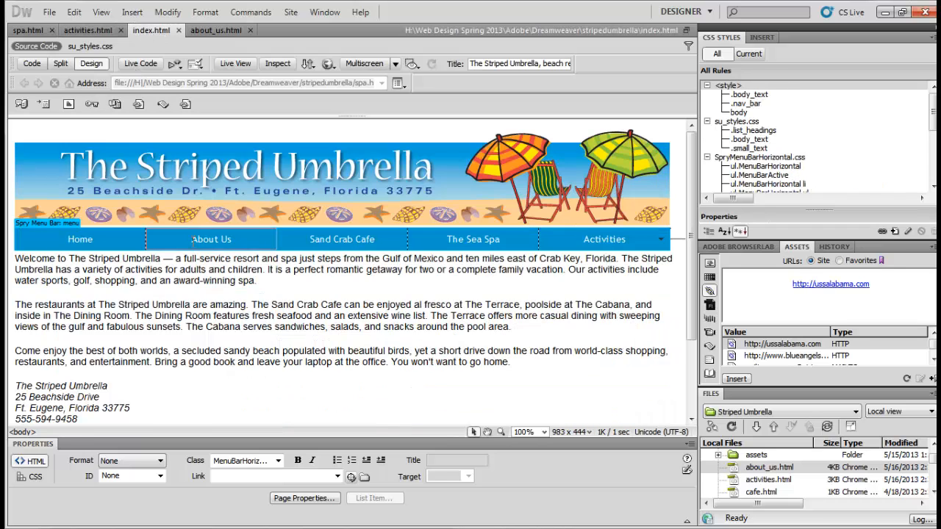
pyautogui.click(20, 235)
pyautogui.click(32, 64)
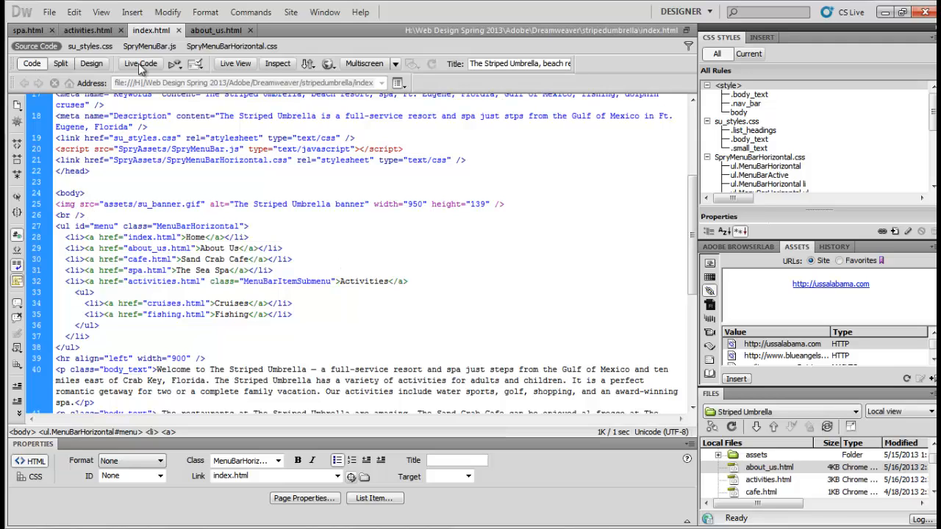
pyautogui.click(87, 30)
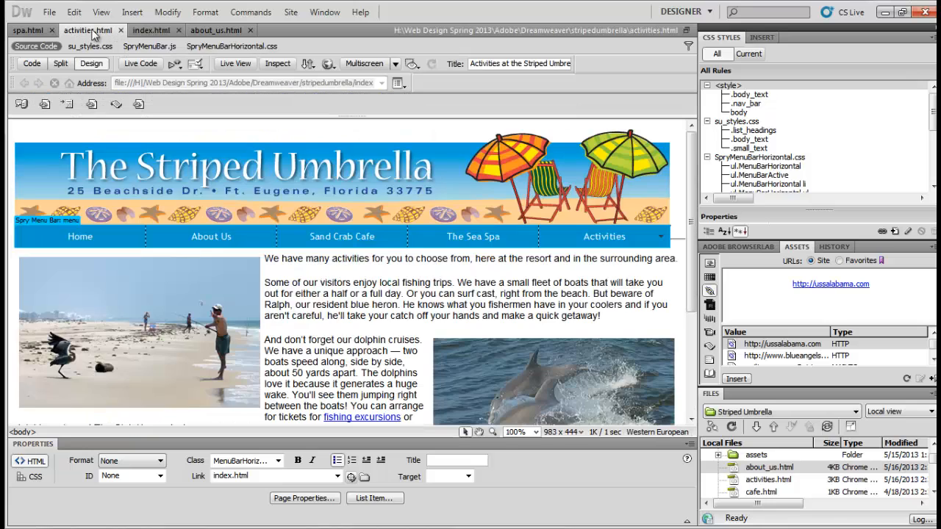
pyautogui.click(36, 66)
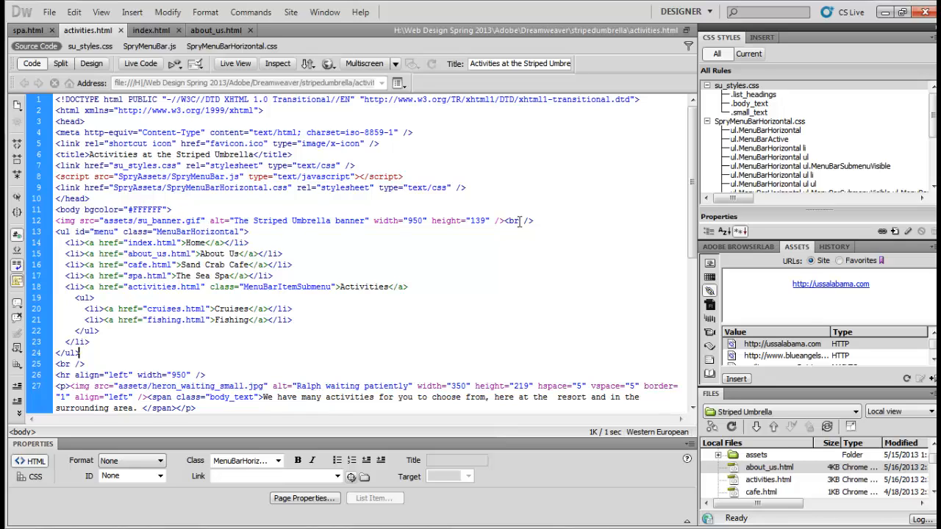
pyautogui.moveTo(542, 223); pyautogui.dragTo(509, 223)
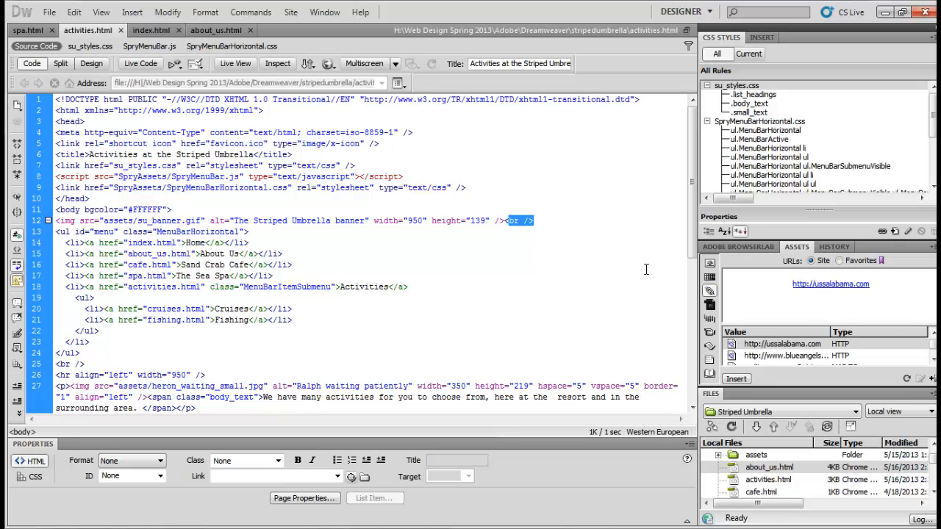
# - In the index.html code, join the <br /> tag onto the banner image line without a gap and refresh the code changes
pyautogui.click(164, 32)
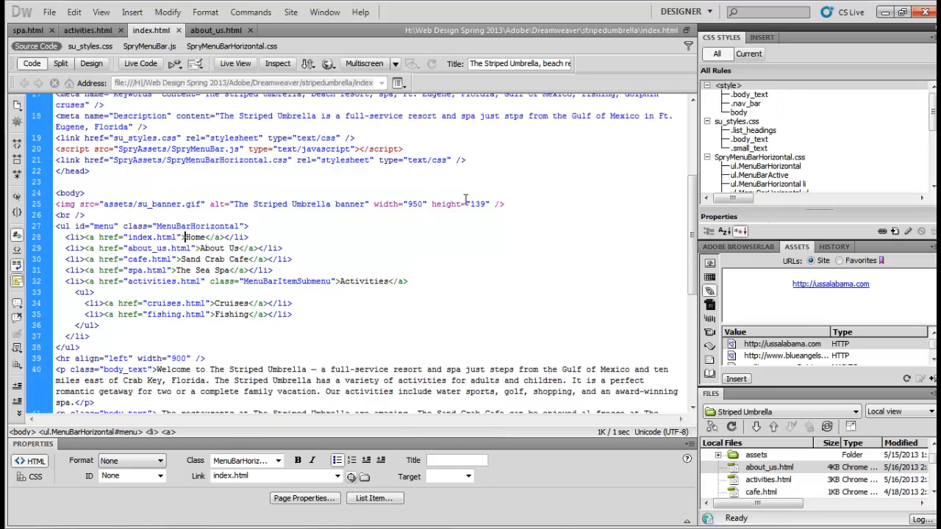
pyautogui.click(505, 204)
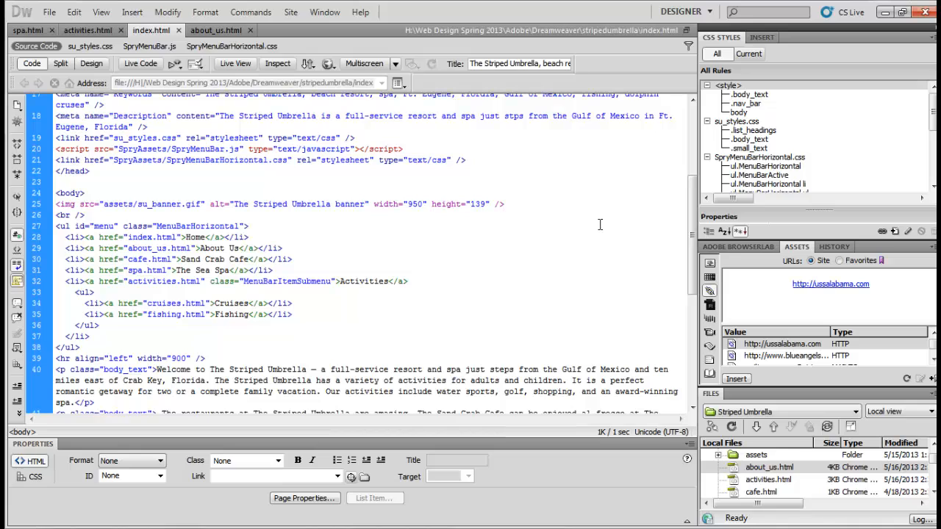
pyautogui.press('Delete')
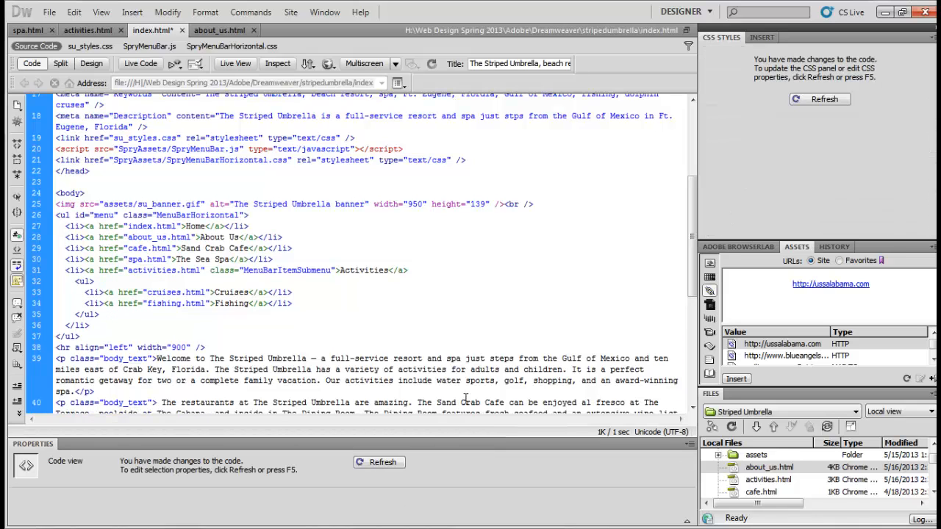
pyautogui.click(382, 462)
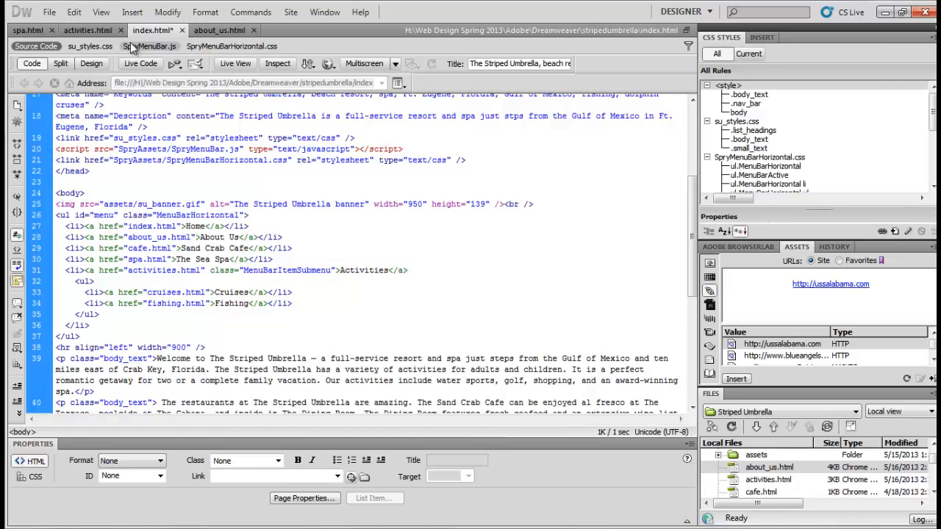
# - Save index.html and preview it in the browser
pyautogui.click(49, 13)
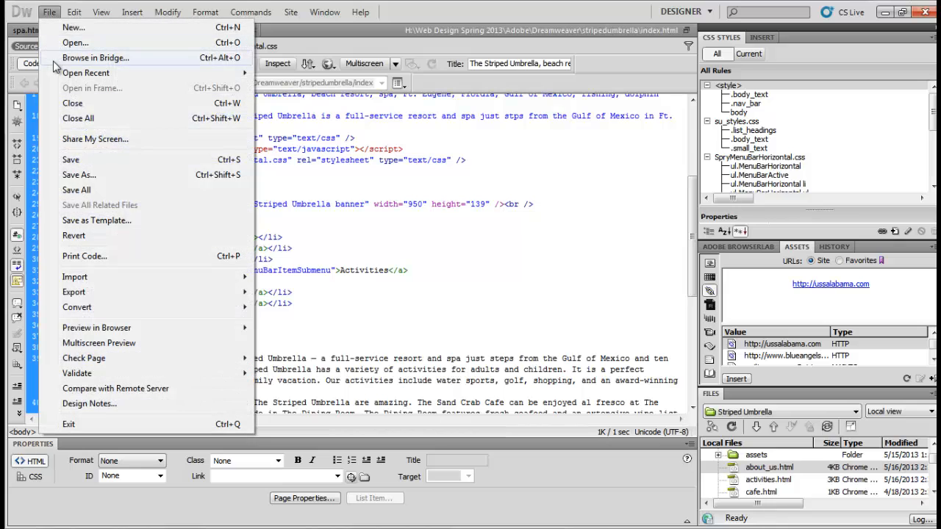
pyautogui.click(91, 164)
pyautogui.press('F12')
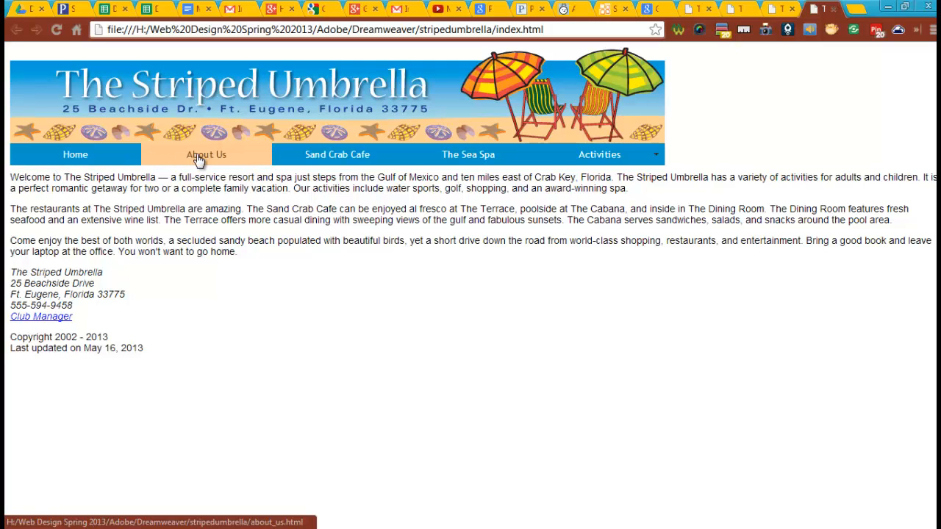
# - Test the About Us, Home and Sand Crab Cafe menu links, going back from the cafe page to the About Us page
pyautogui.click(198, 157)
pyautogui.click(94, 161)
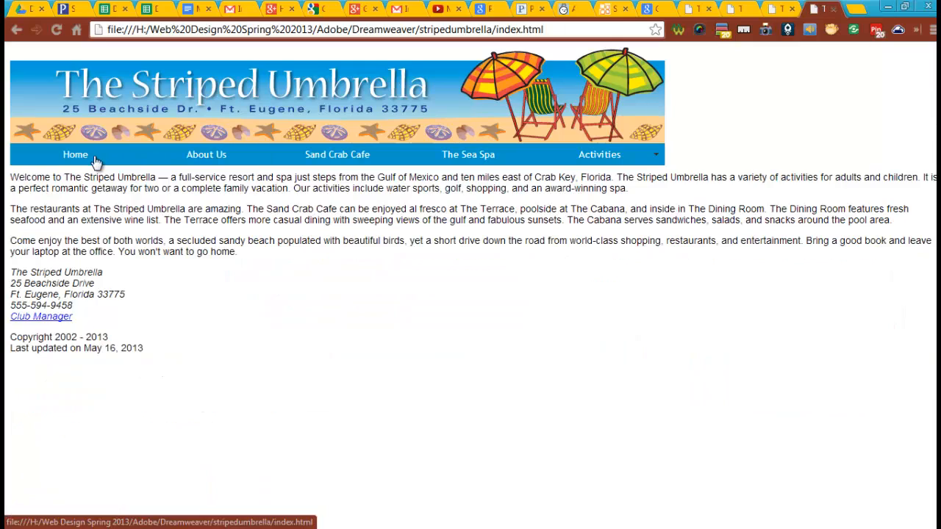
pyautogui.click(185, 153)
pyautogui.click(315, 160)
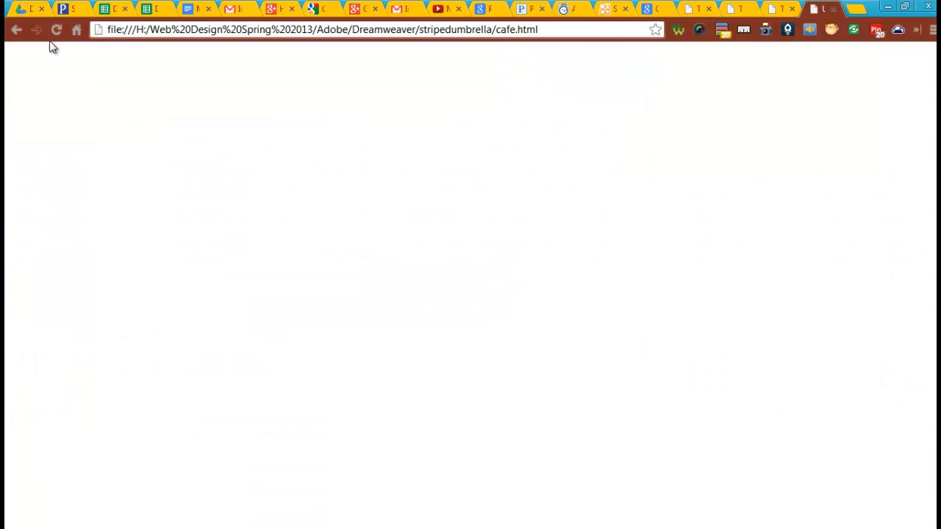
pyautogui.click(18, 29)
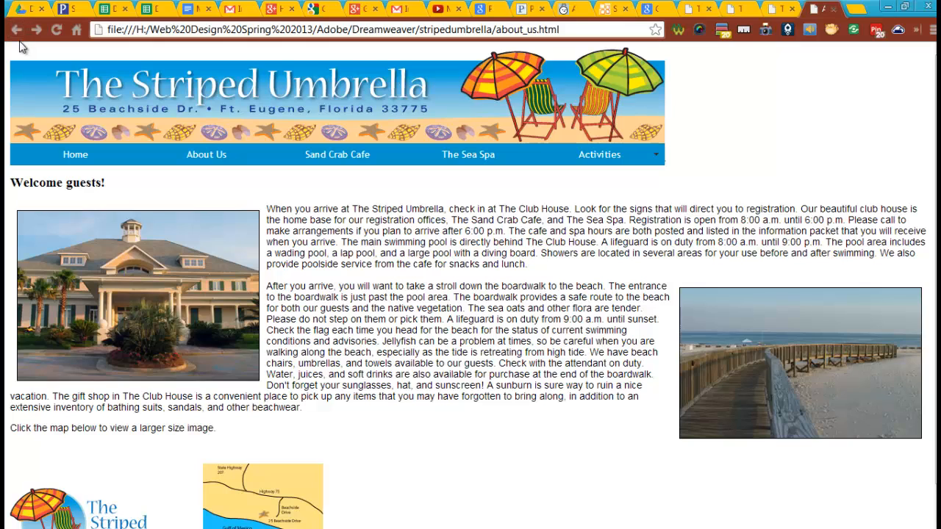